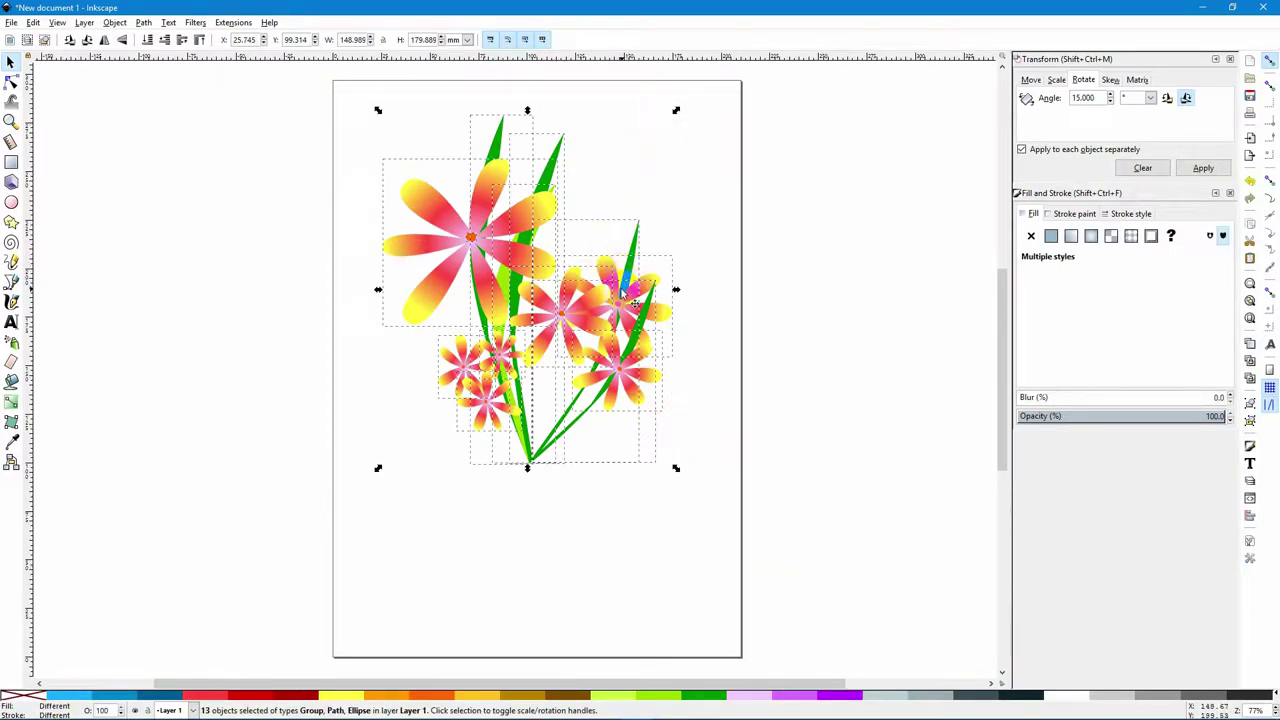
- Move the flower bouquet off the page to its left side, scale it down to about 116 × 140 mm and deselect it
left_click_drag(625, 294, 304, 308)
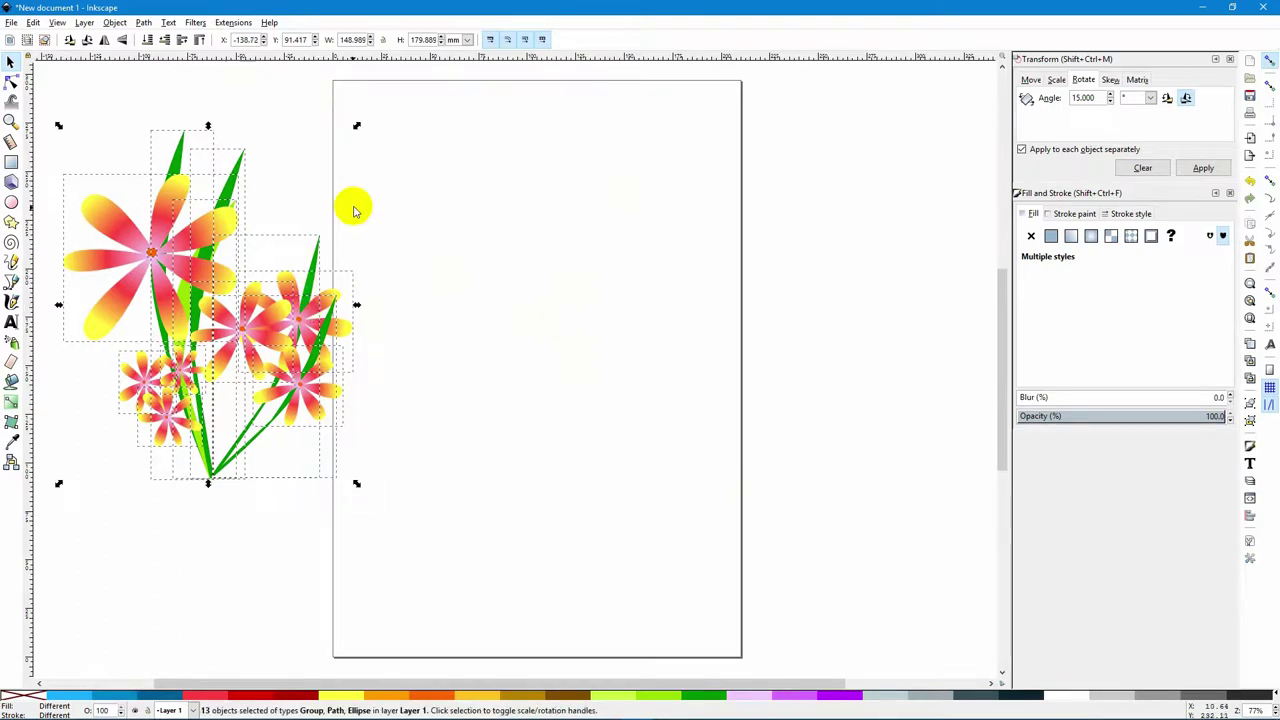
left_click_drag(357, 127, 293, 196)
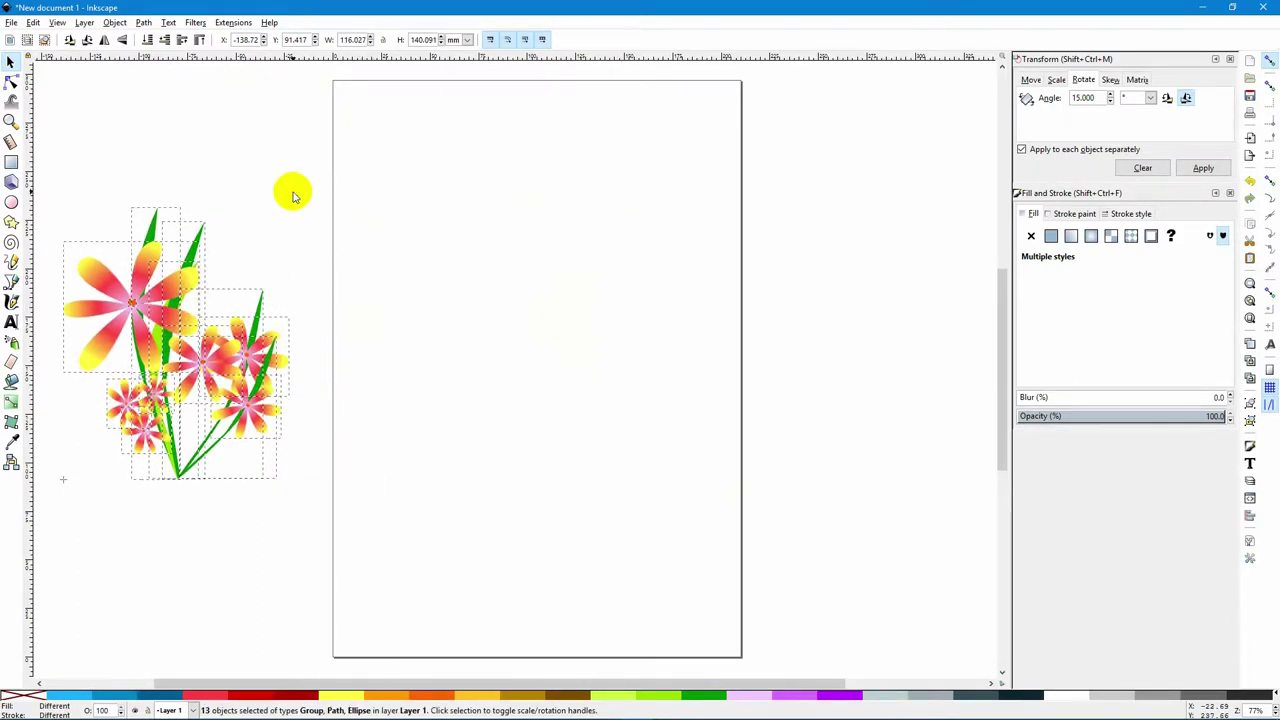
left_click(249, 146)
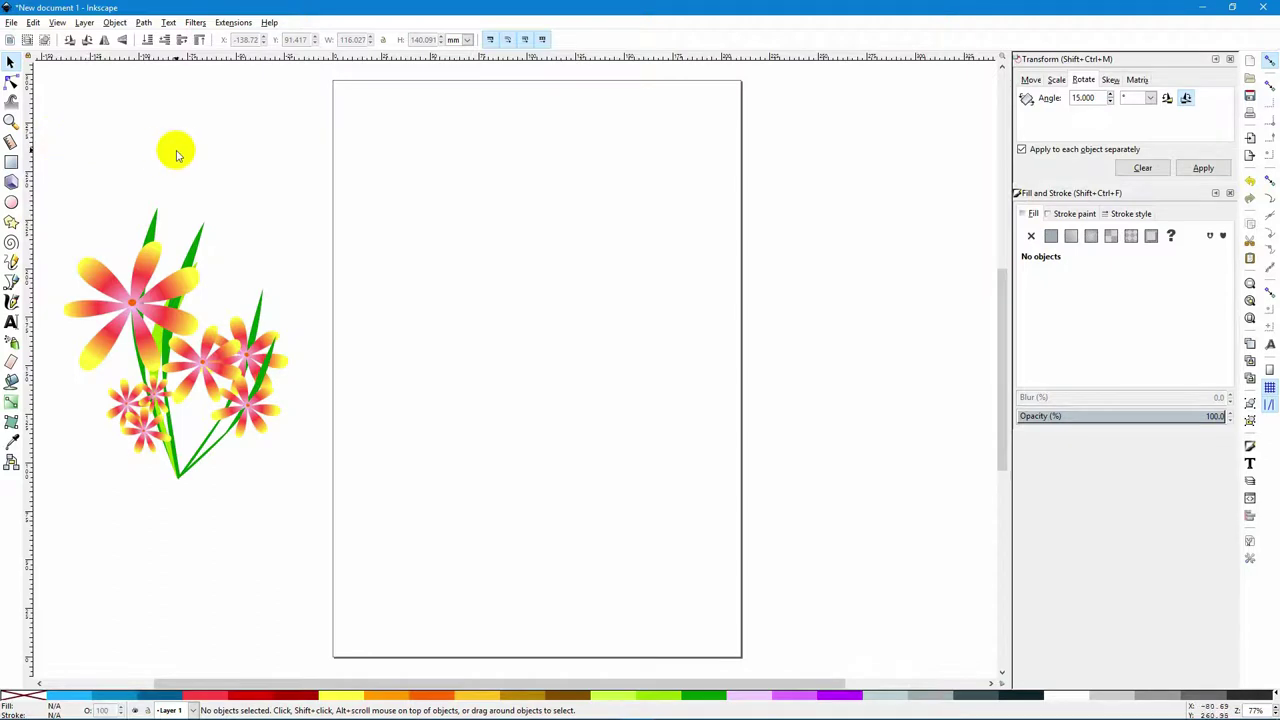
- Draw a six-cornered star with a radius of about 63 mm in the upper middle of the page
left_click(12, 224)
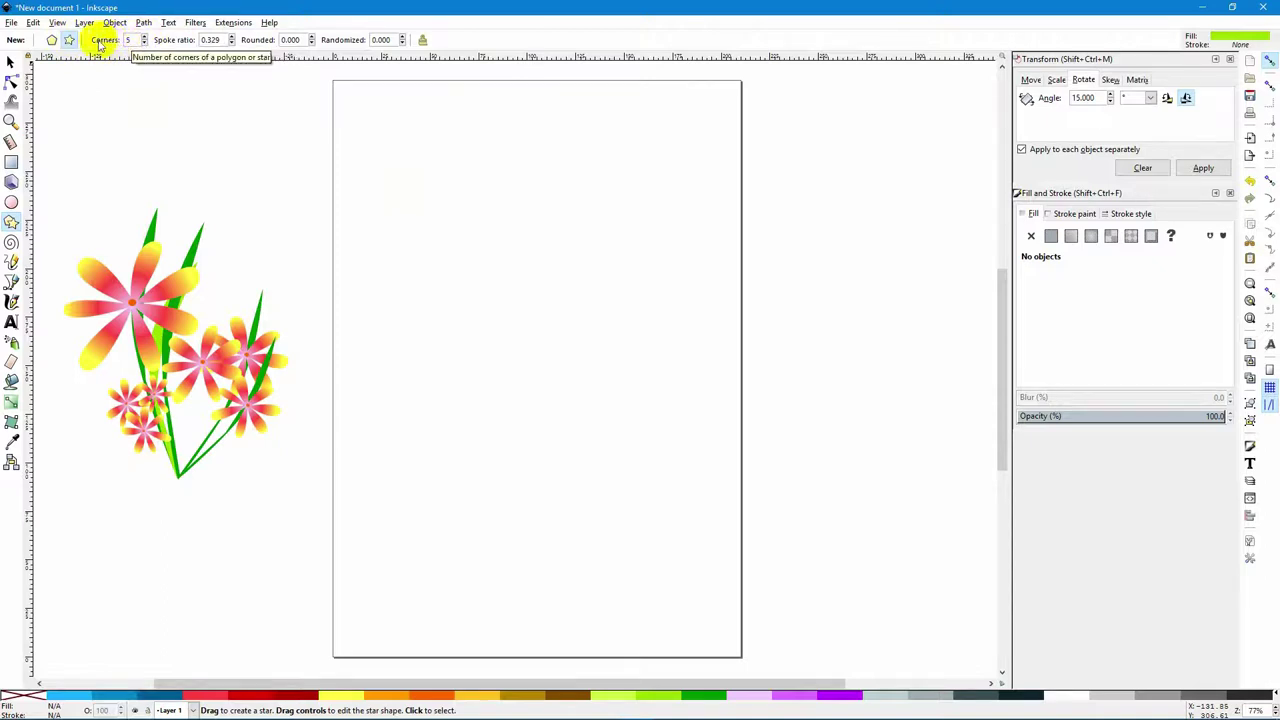
left_click(143, 36)
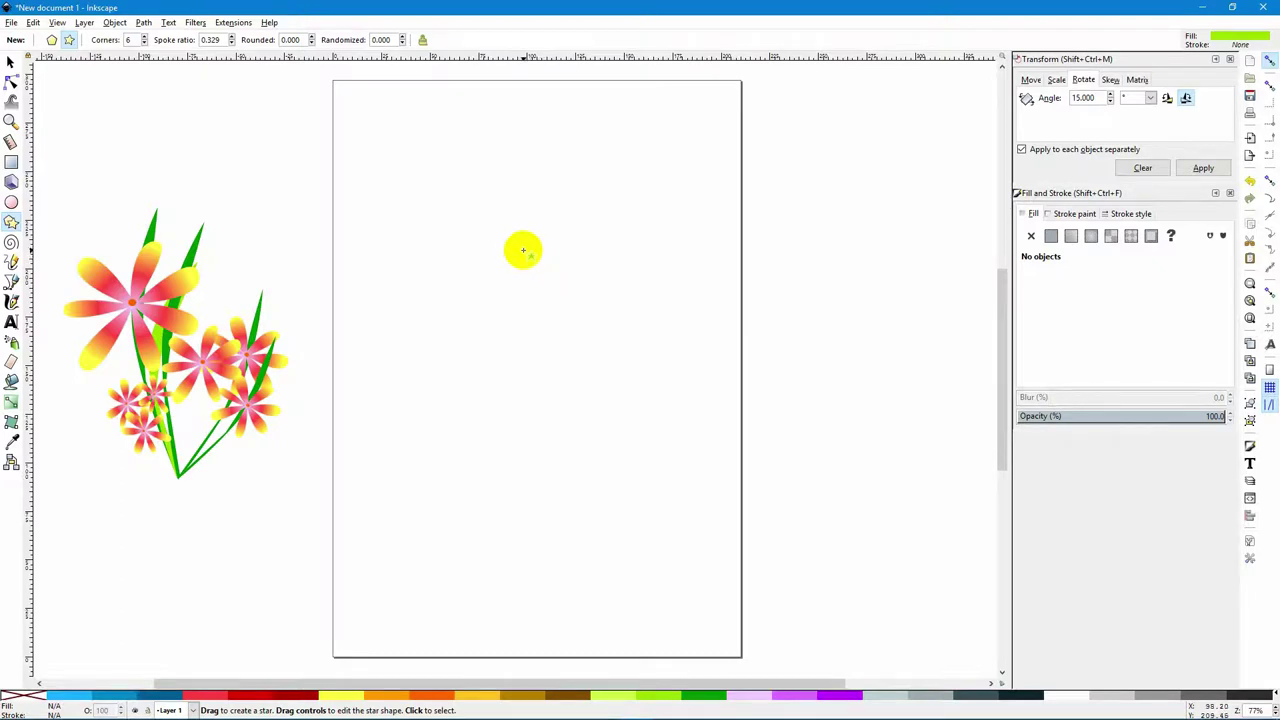
left_click_drag(527, 250, 530, 130)
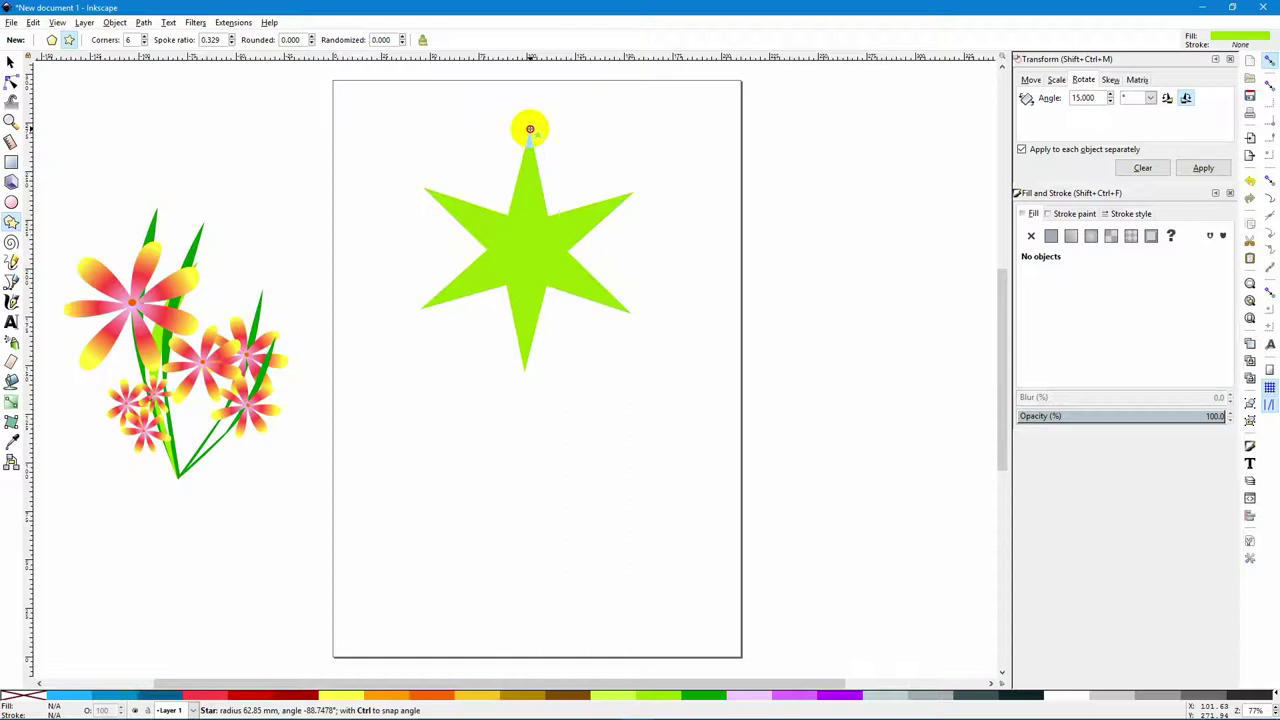
left_click_drag(530, 128, 530, 130)
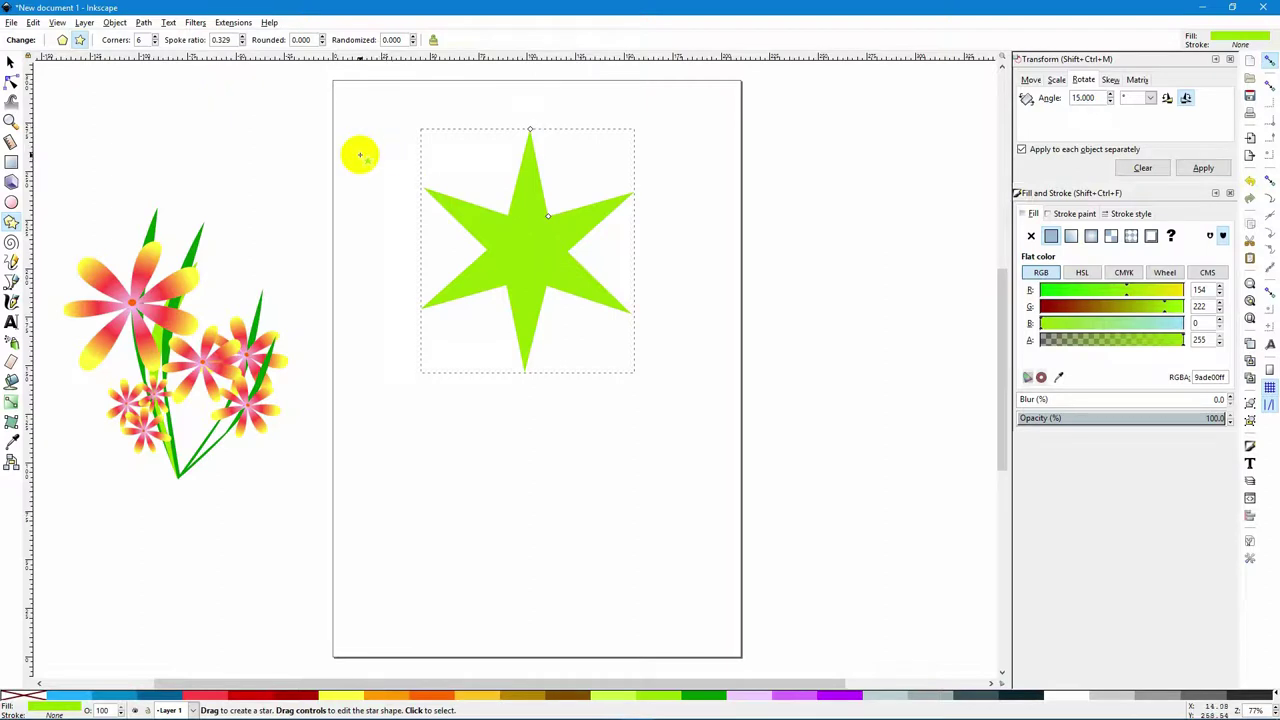
- Set the star's spoke ratio to 0.149 to make its arms thin
left_click(243, 37)
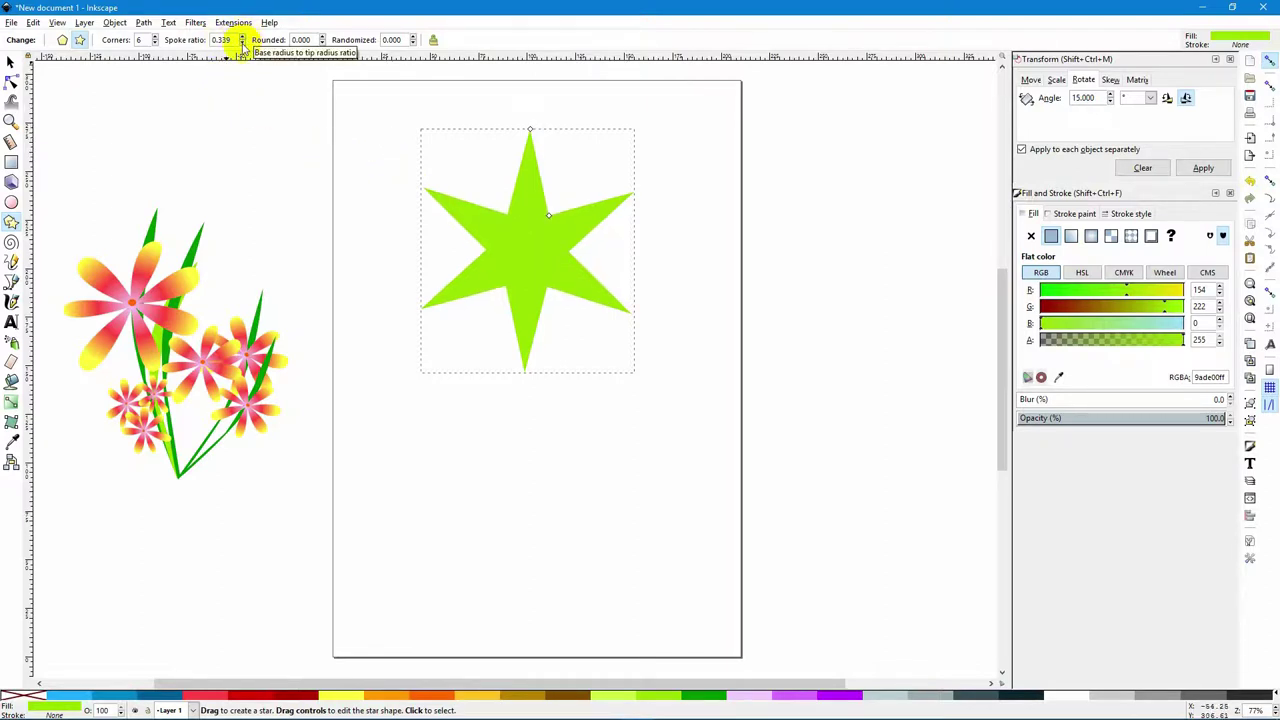
left_click(242, 44)
left_click(242, 44)
left_click(242, 44)
left_click(242, 44)
left_click(242, 44)
left_click(242, 44)
left_click(242, 44)
left_click(242, 44)
left_click(242, 44)
left_click(242, 44)
left_click(242, 44)
left_click(242, 44)
left_click(242, 44)
left_click(242, 44)
left_click(242, 44)
left_click(242, 44)
left_click(242, 44)
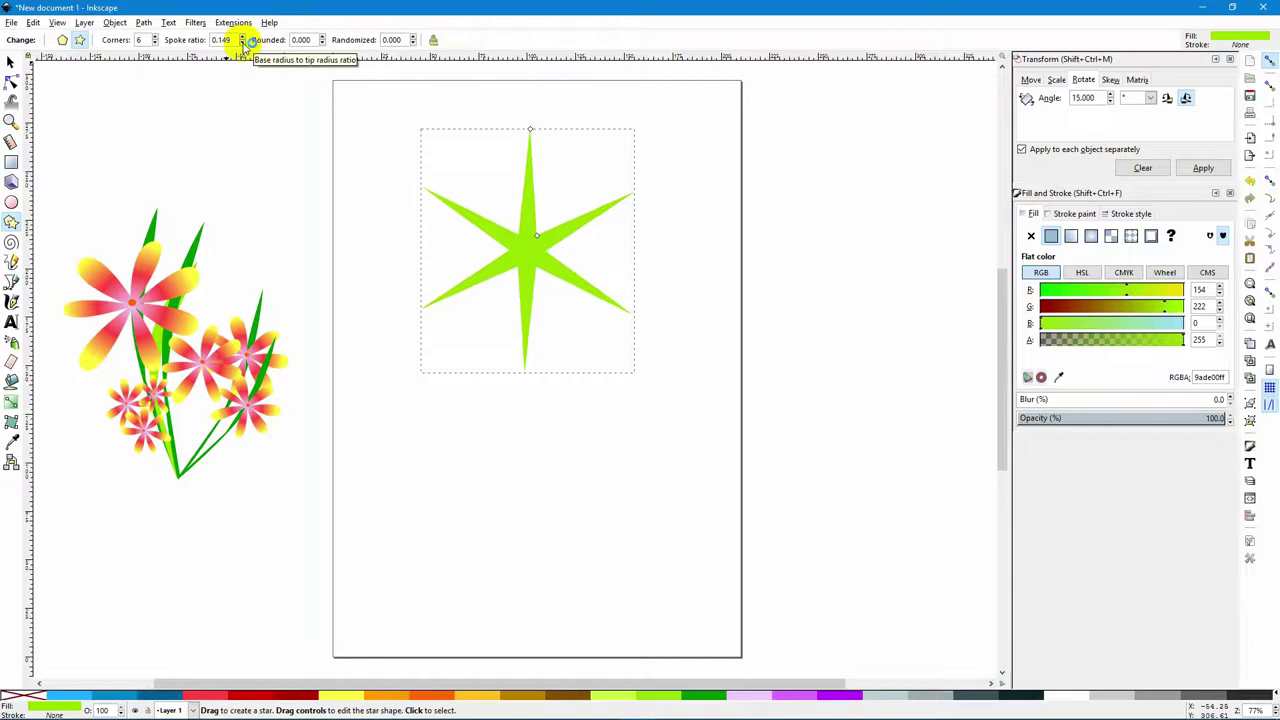
- Set the star's rounding to 0.200 to turn its arms into petals
left_click(322, 36)
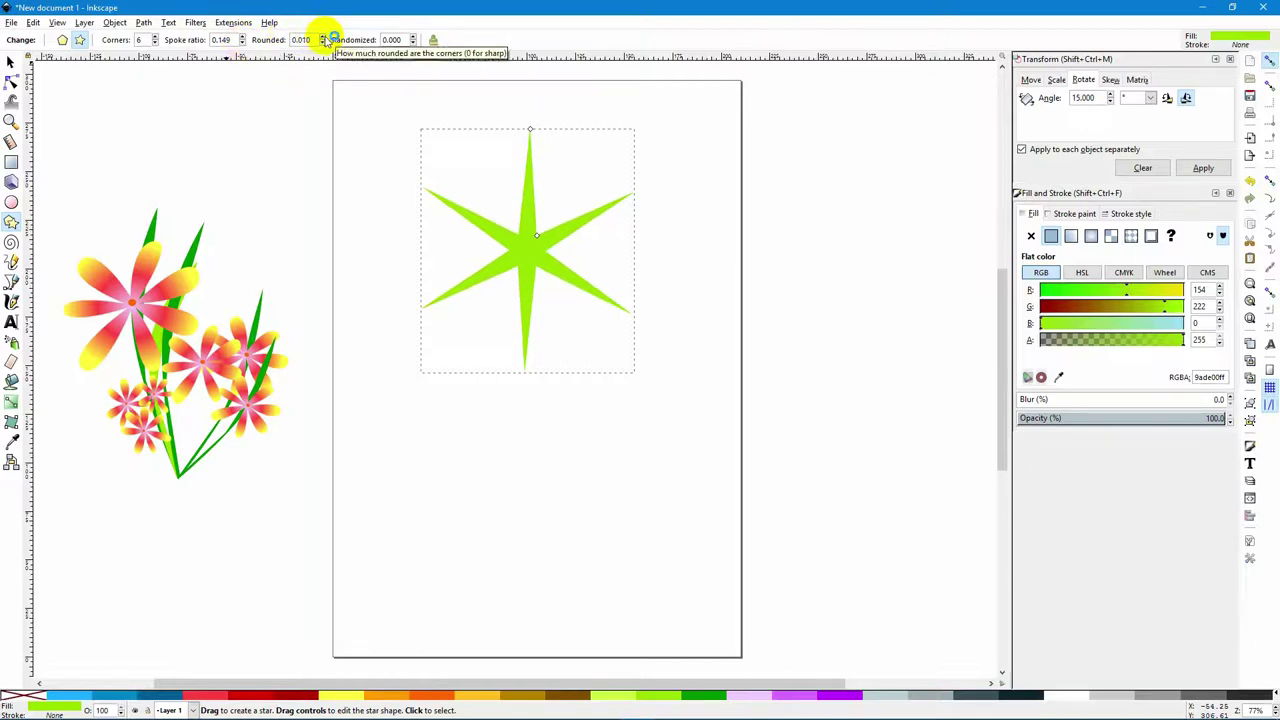
left_click(323, 37)
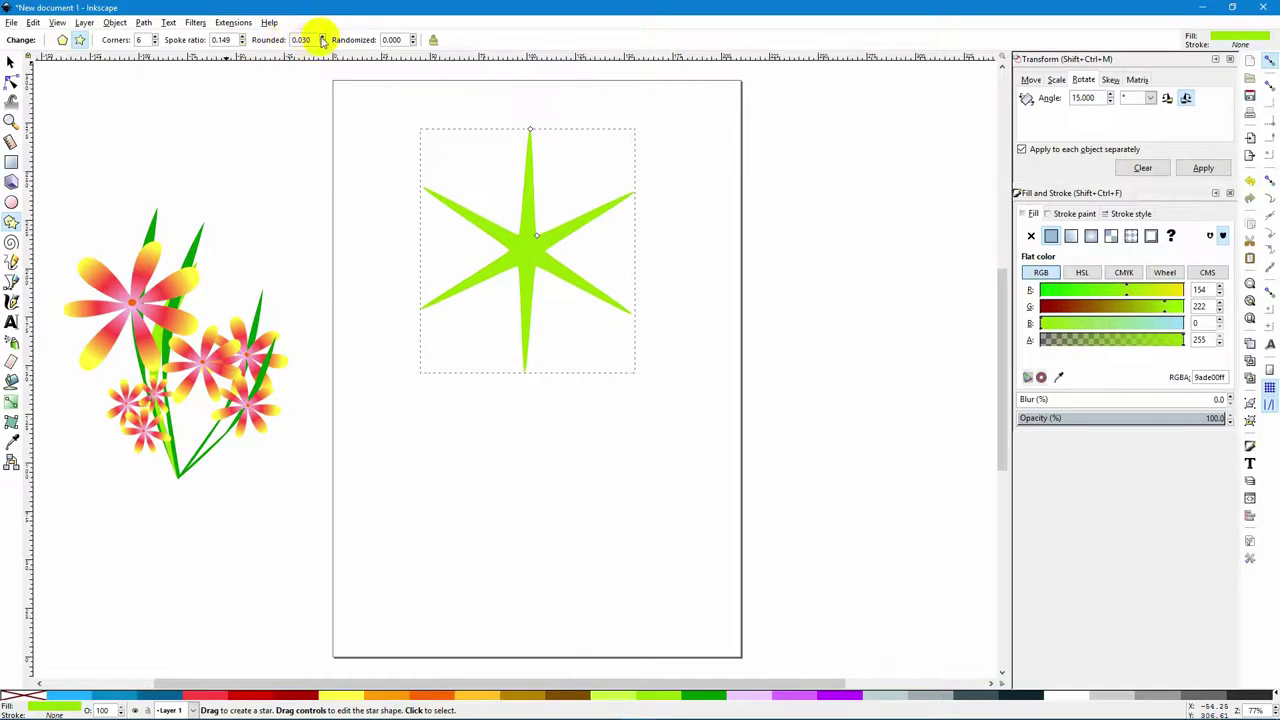
left_click_drag(322, 38, 322, 44)
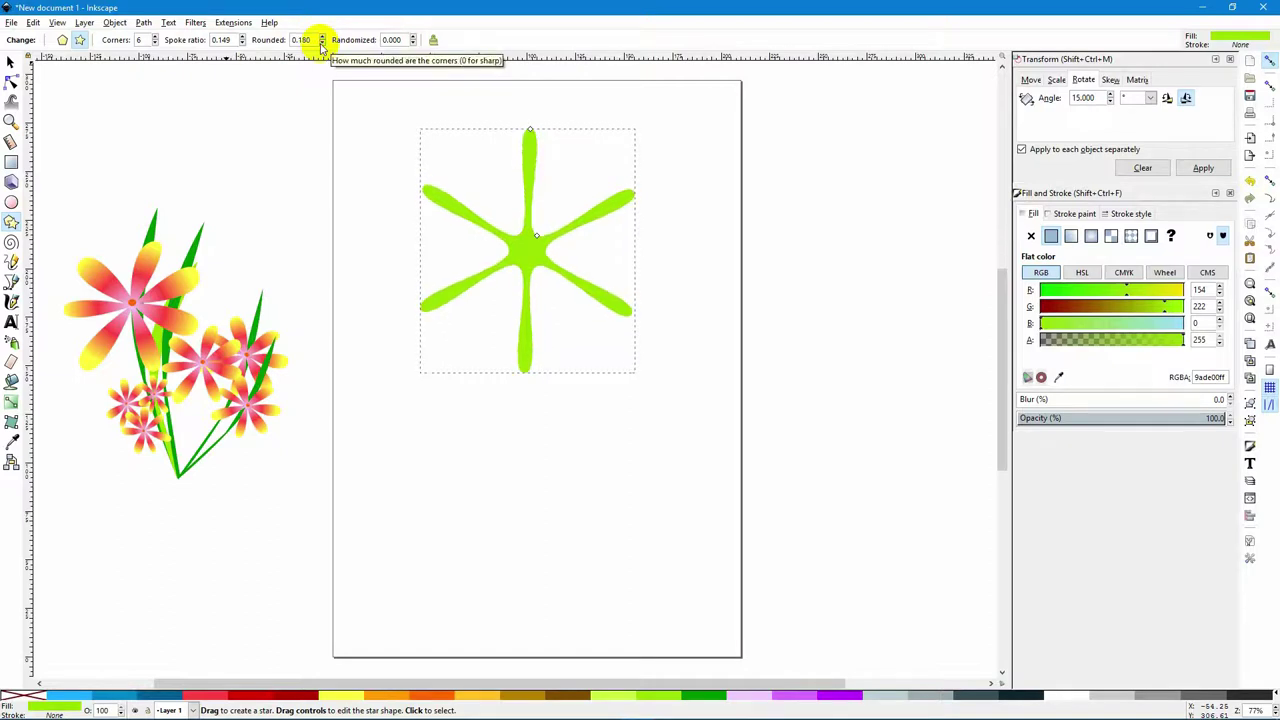
left_click(322, 36)
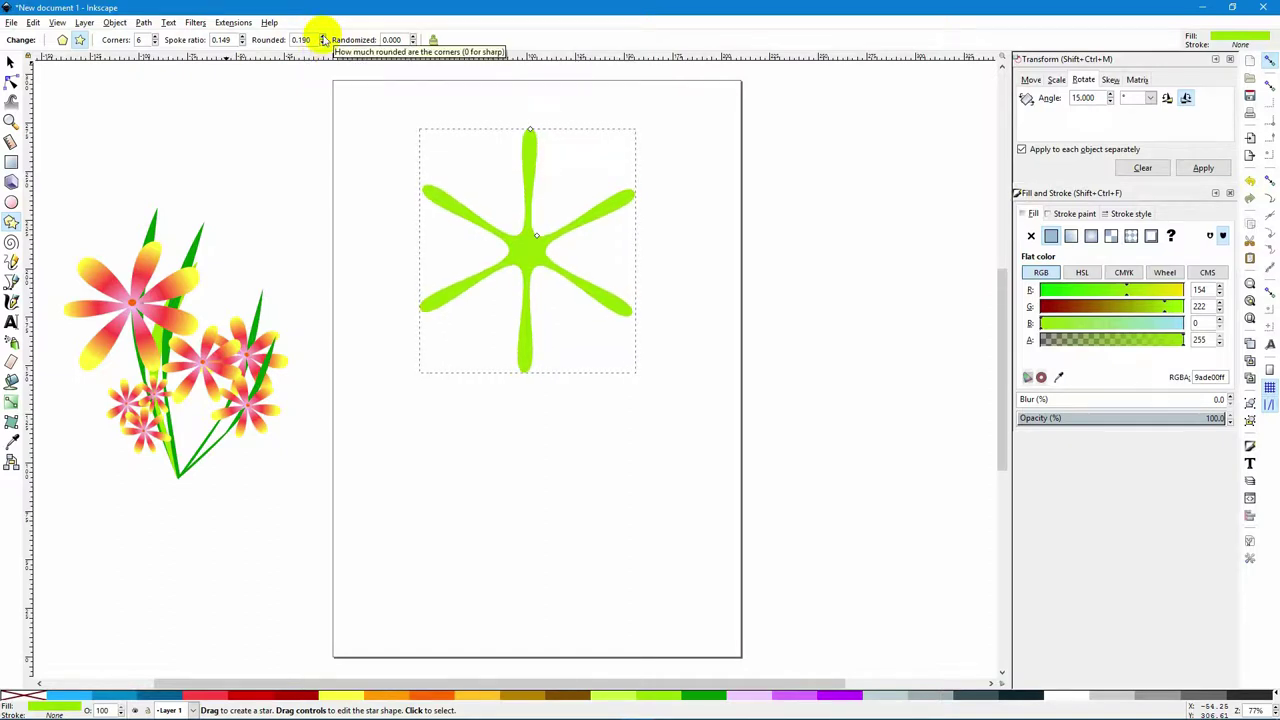
left_click(322, 36)
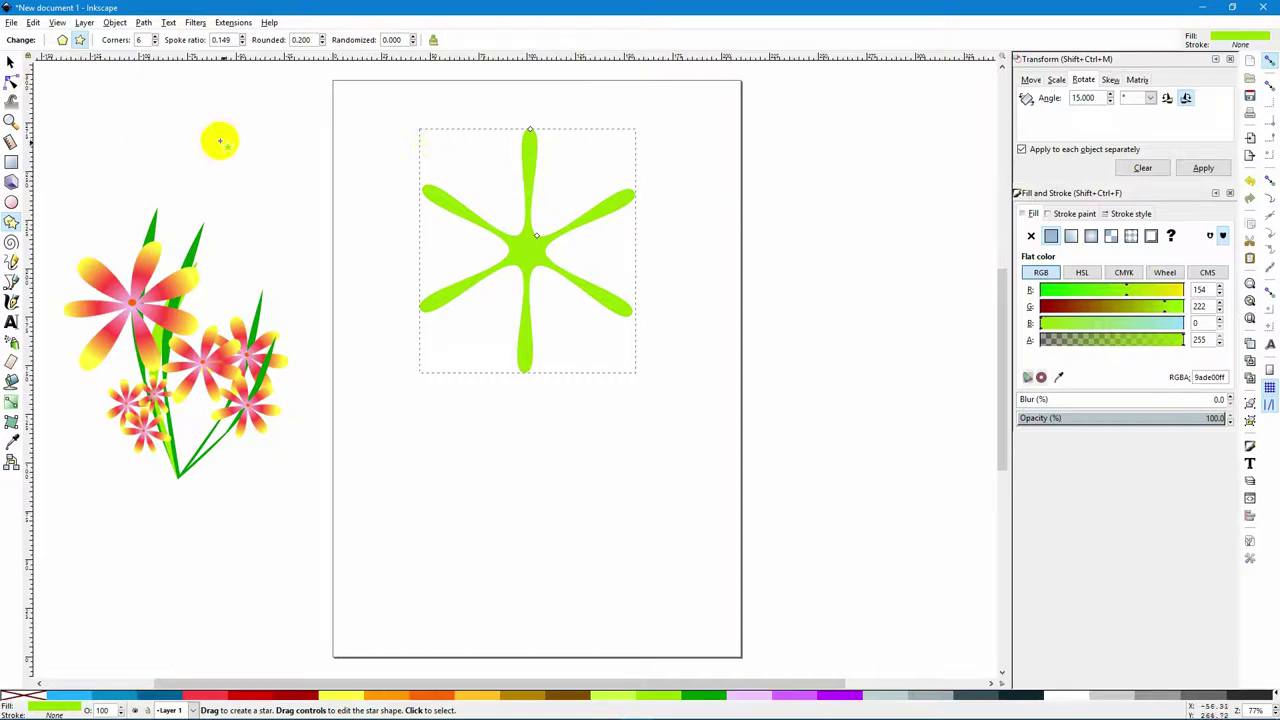
- Shrink the star by its tip handle and stretch it back to about its former size with the top petal pointing straight up
left_click(11, 81)
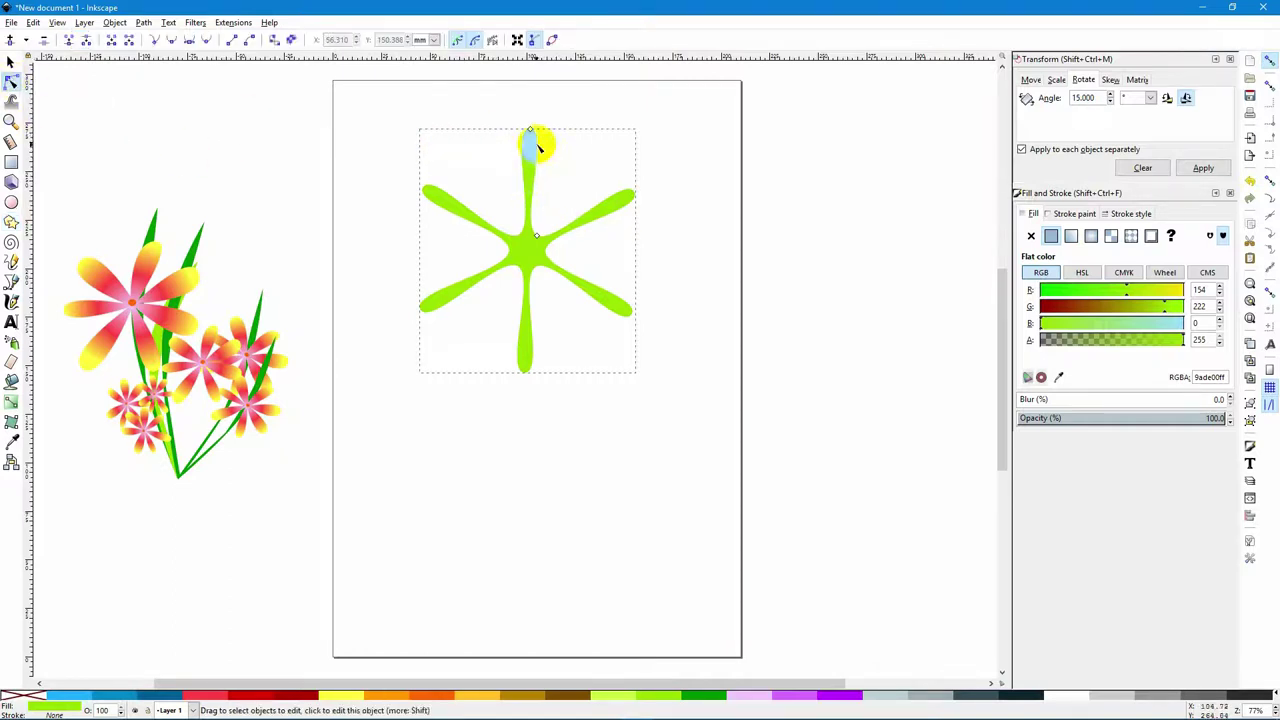
left_click_drag(531, 126, 531, 163)
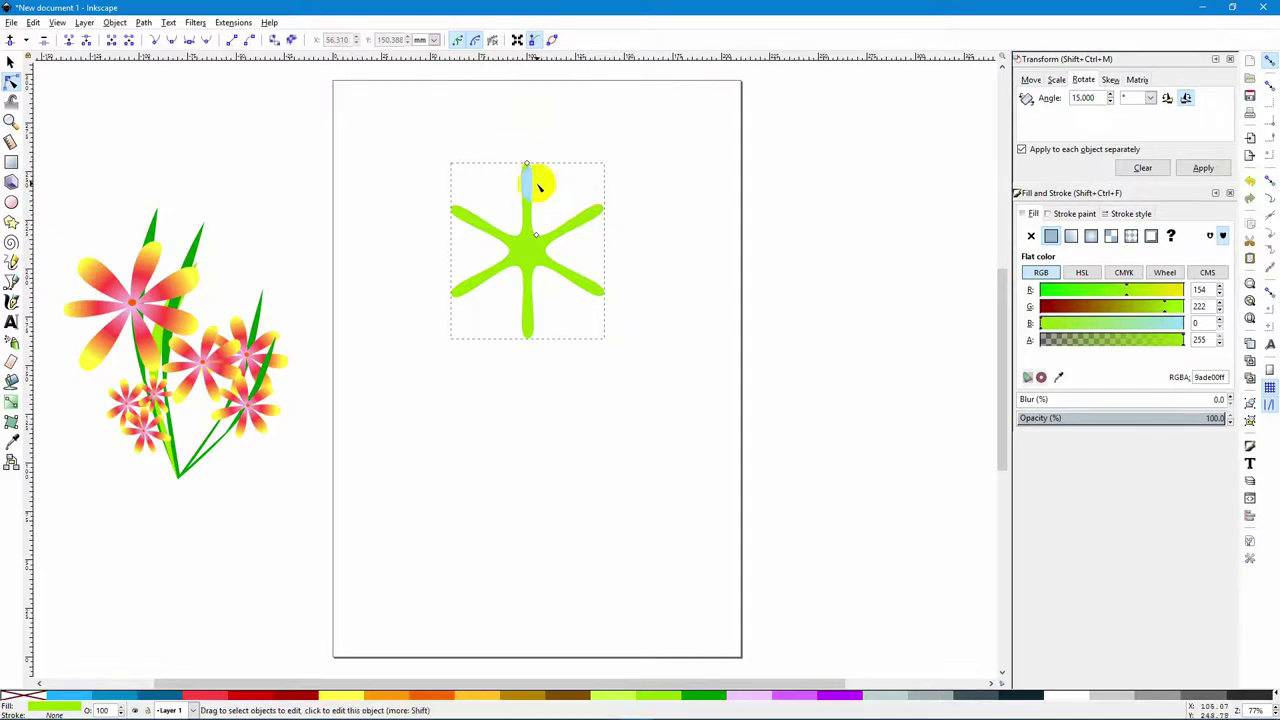
left_click_drag(527, 165, 531, 132)
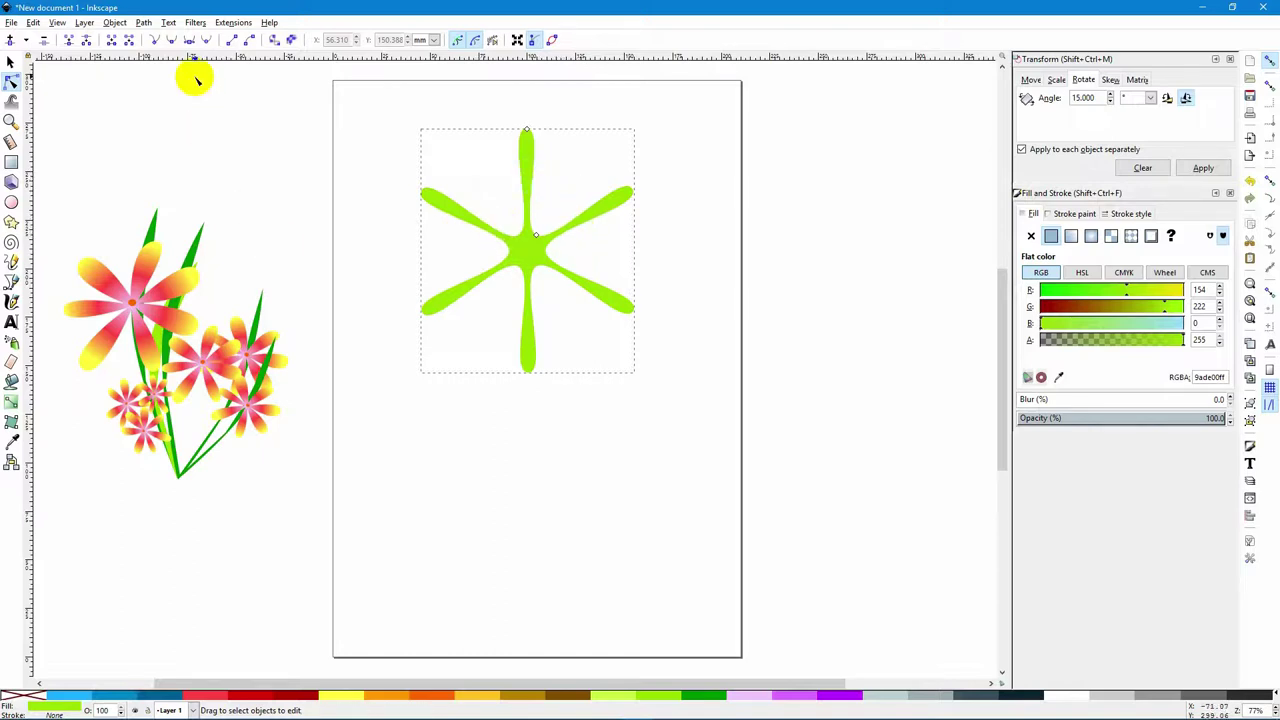
- Convert the star to a path and widen the top petal by lengthening both handles of its tip node
left_click(146, 23)
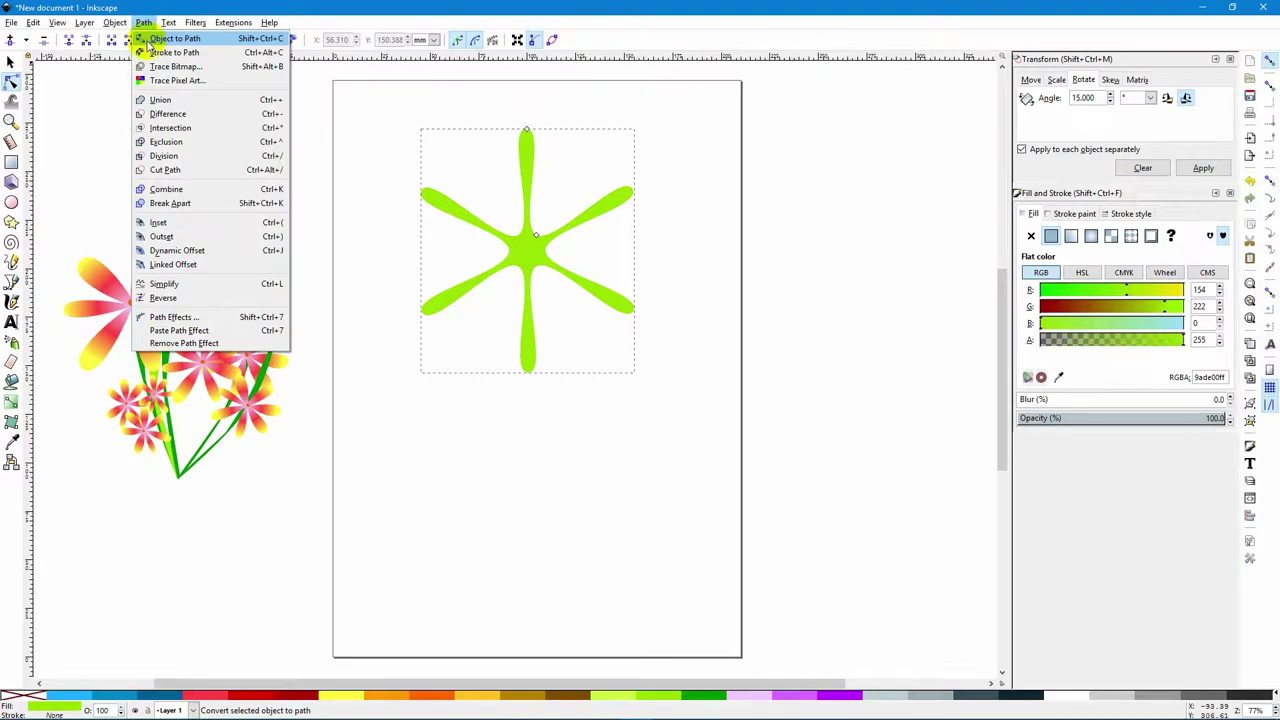
left_click(170, 38)
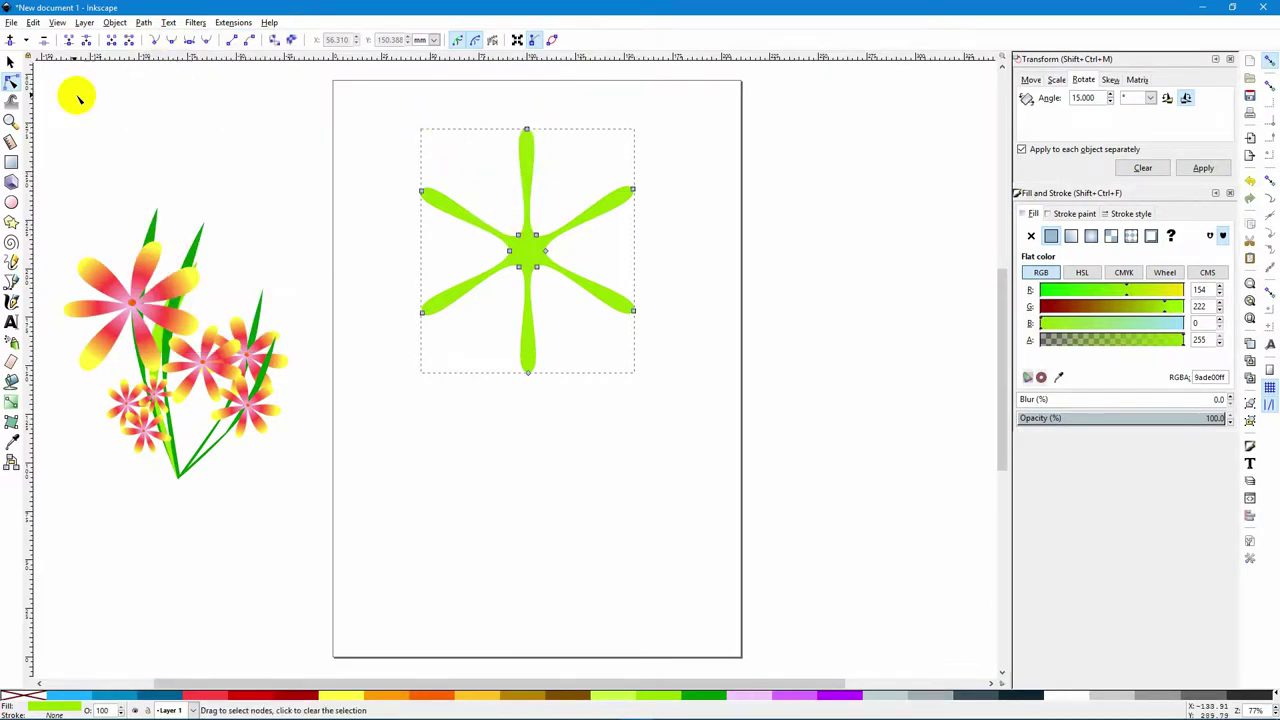
left_click(528, 131)
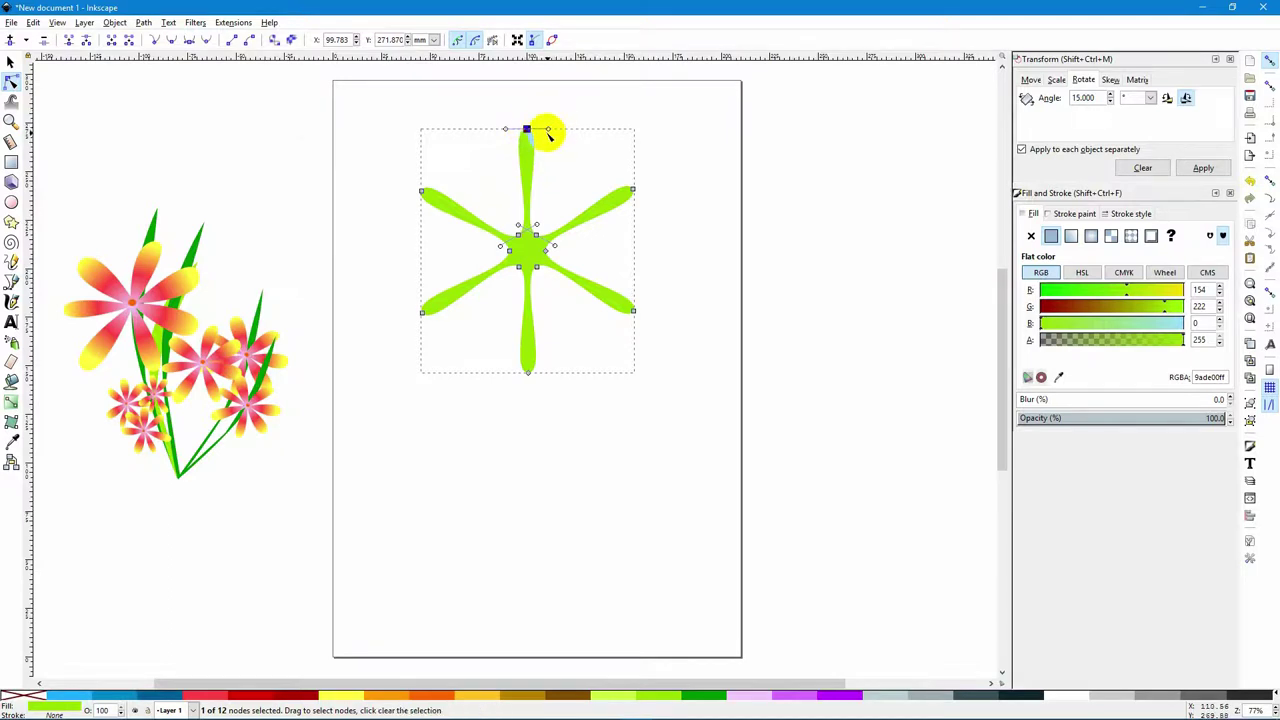
left_click_drag(550, 130, 586, 129)
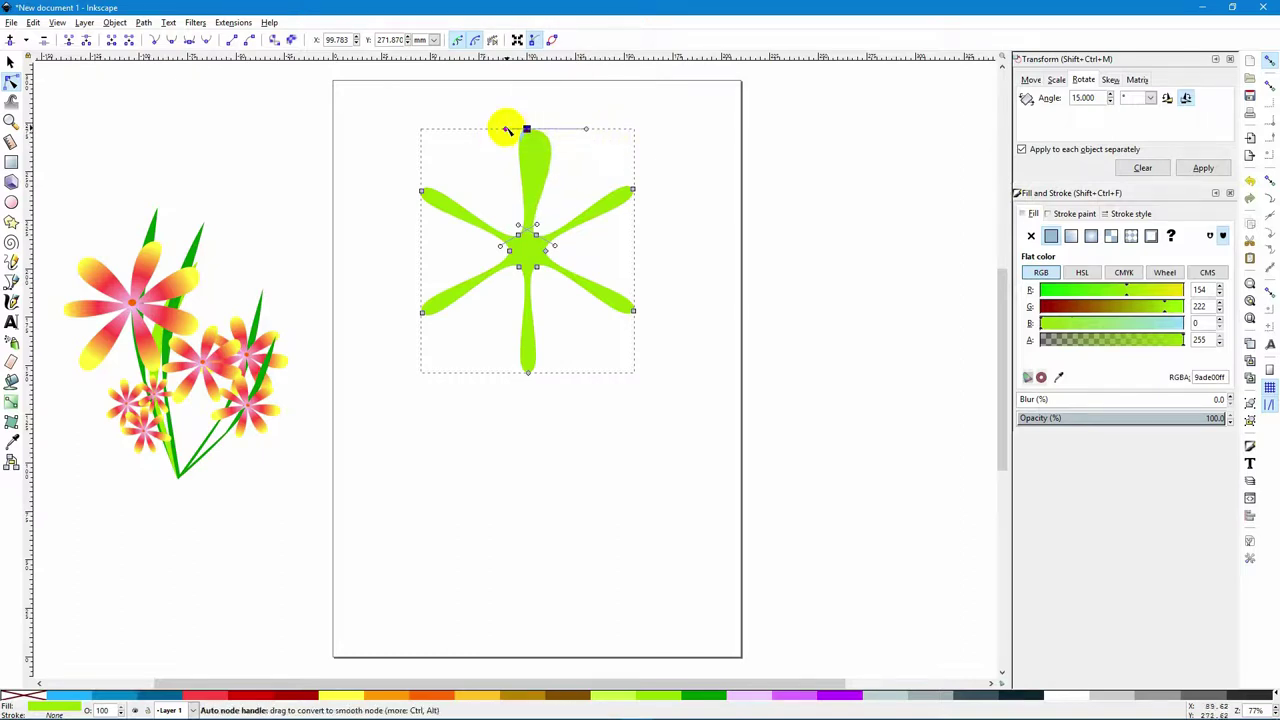
left_click_drag(503, 130, 466, 129)
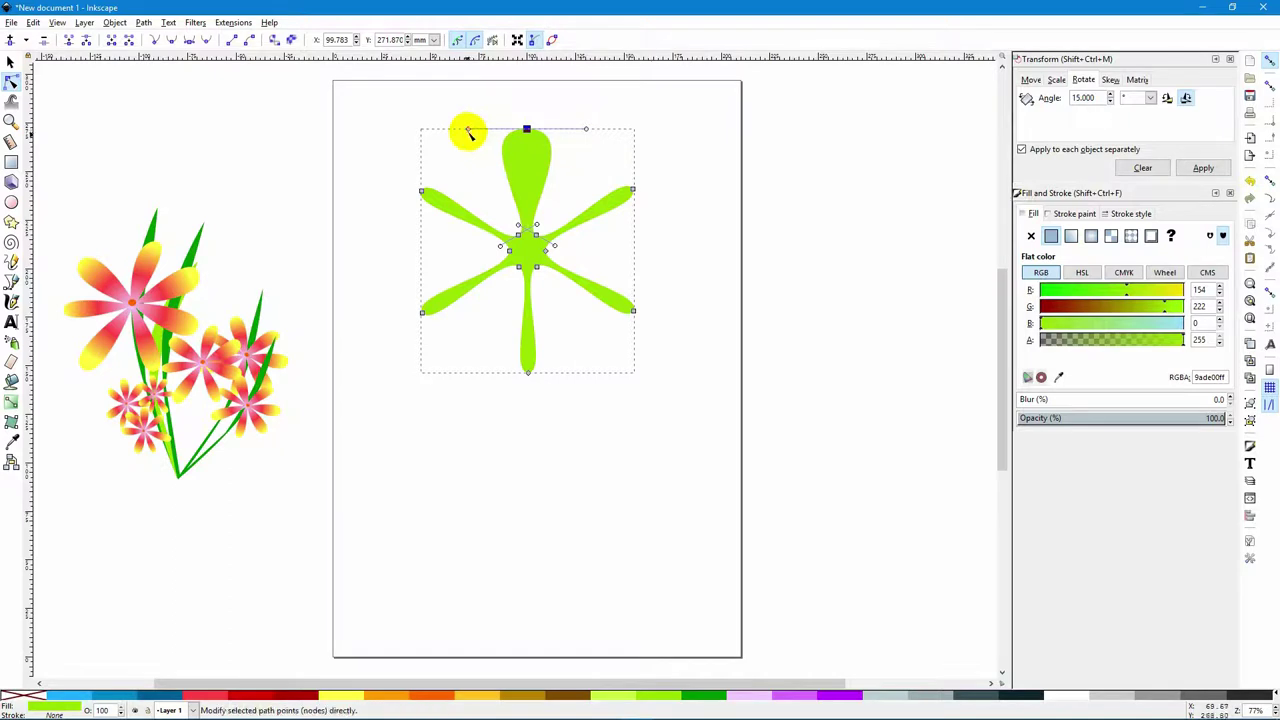
- Make the upper-left petal's tip node symmetric and extend its handles to about 28 mm to widen the petal
left_click(421, 192)
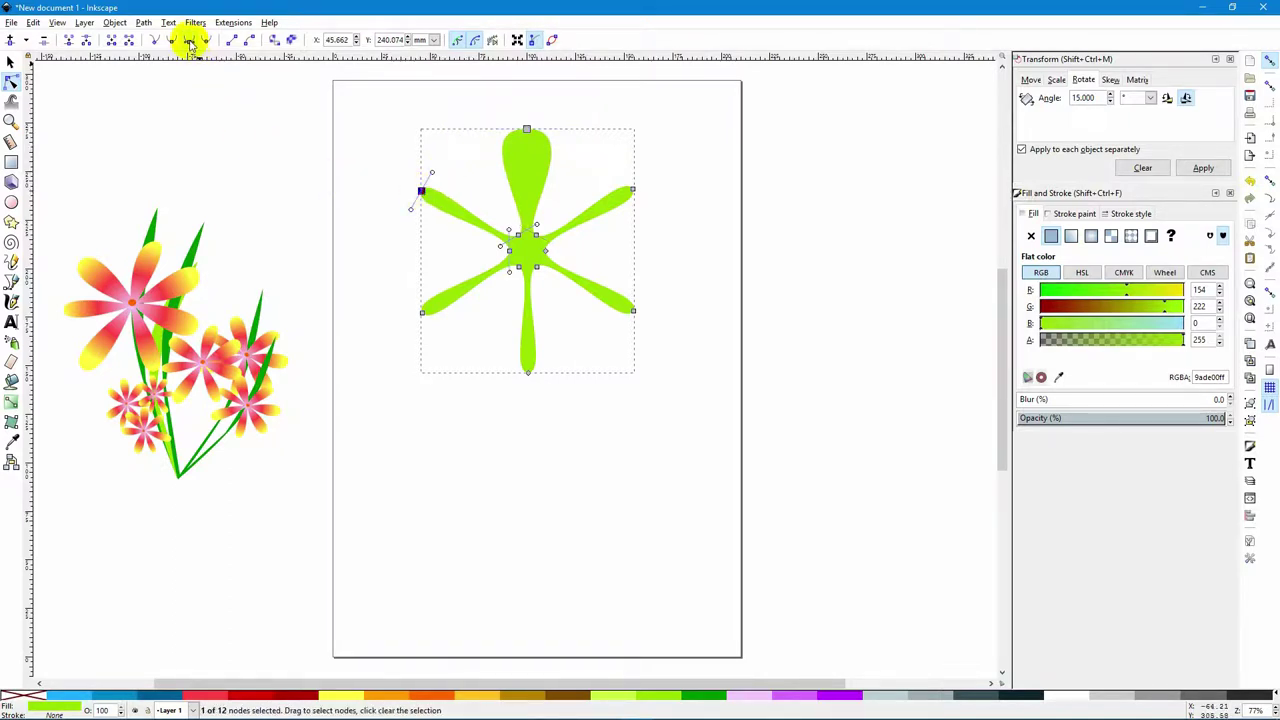
left_click_drag(431, 172, 451, 147)
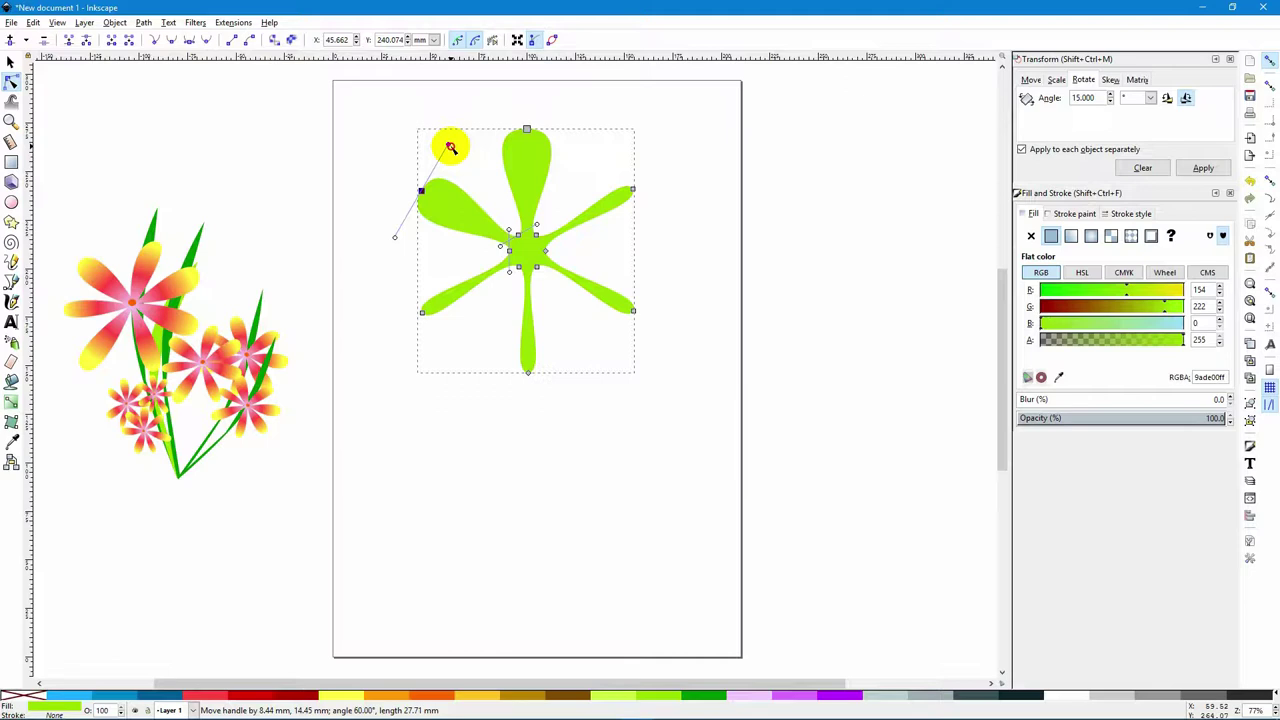
left_click_drag(451, 147, 451, 147)
- Widen the upper-right petal evenly by making its tip node symmetric and extending the handles to about 31 mm
left_click(633, 190)
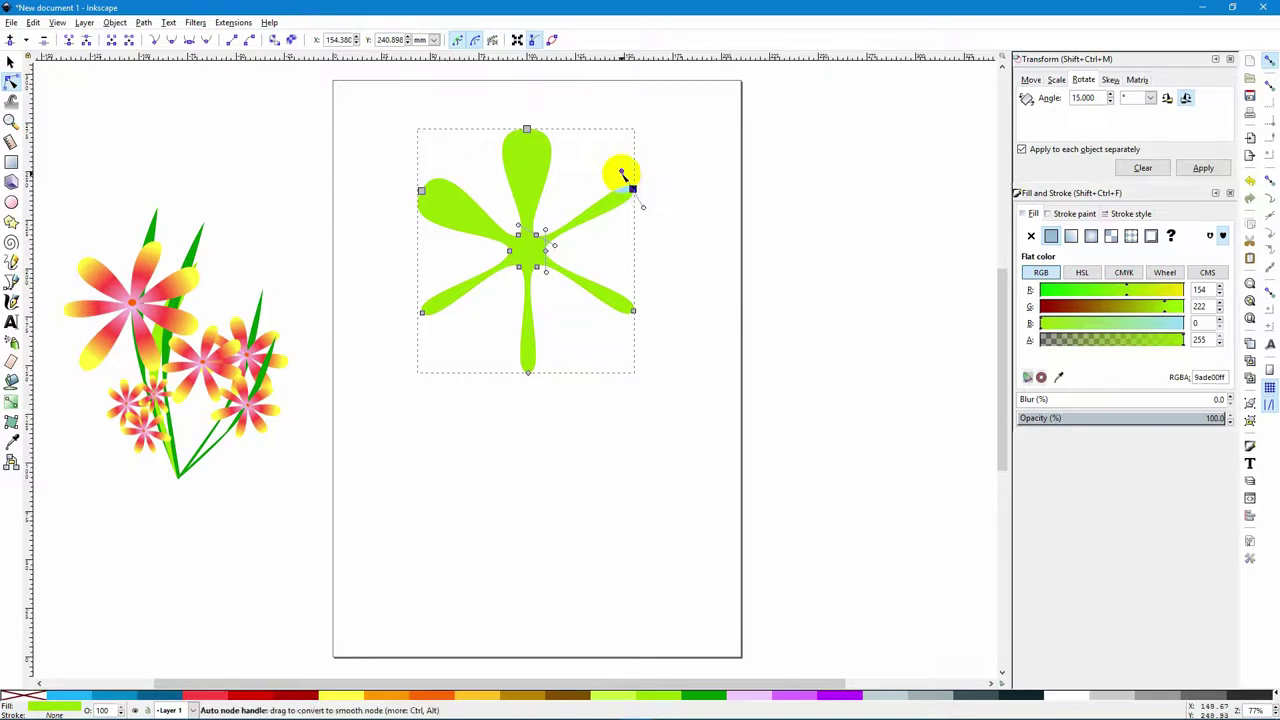
left_click_drag(622, 173, 601, 134)
left_click(633, 190)
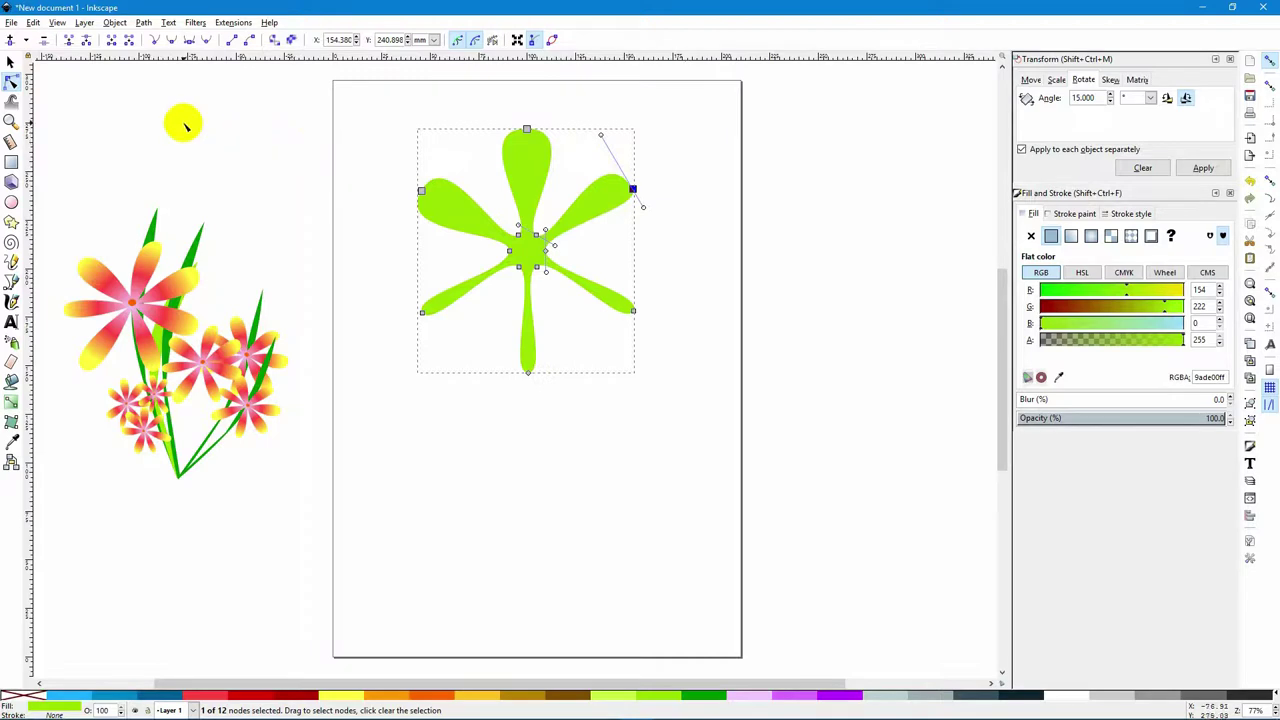
left_click(190, 42)
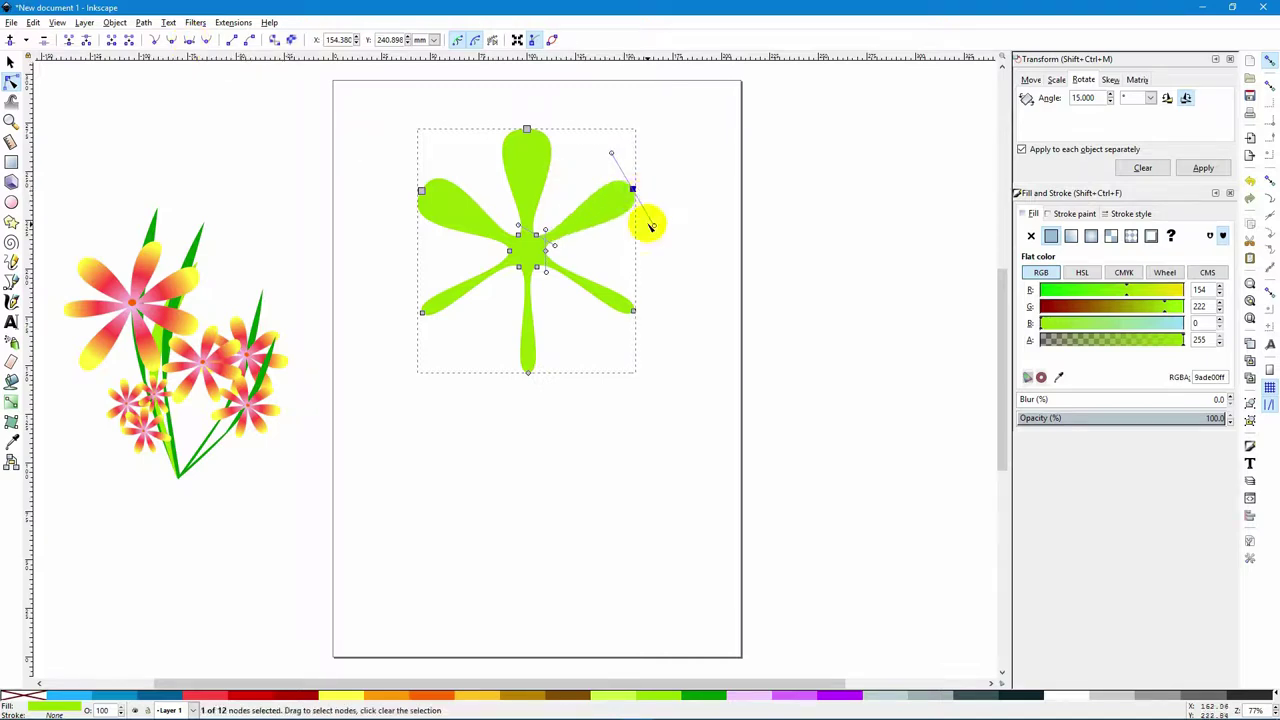
left_click_drag(655, 228, 667, 245)
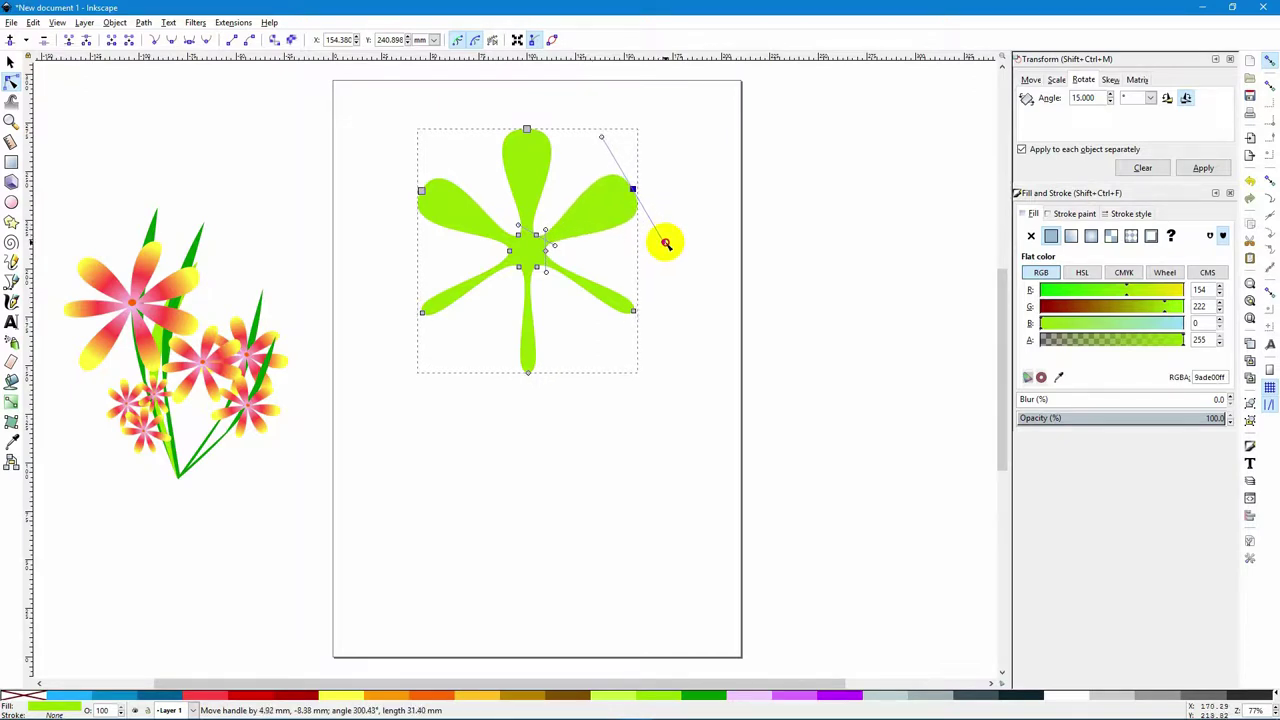
- Widen the lower-right petal with symmetric tip handles and extend the upper-left petal's tip handles slightly further to match
left_click(632, 309)
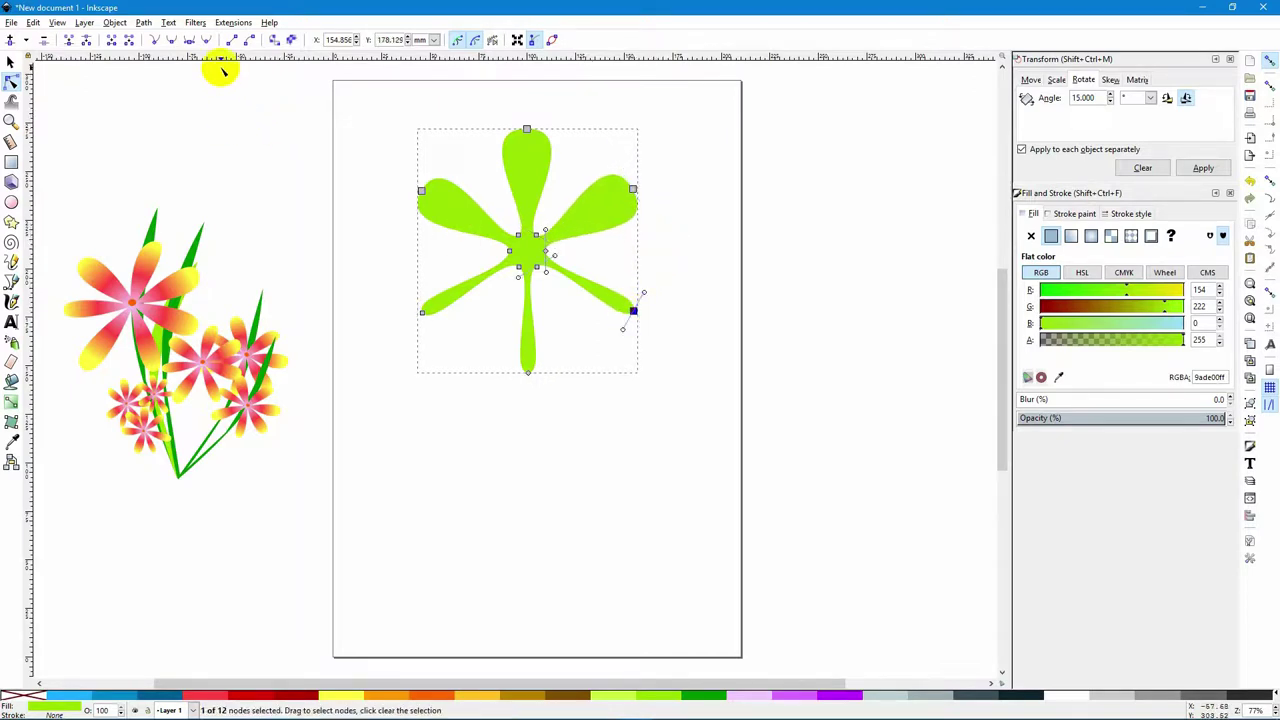
left_click_drag(644, 295, 669, 249)
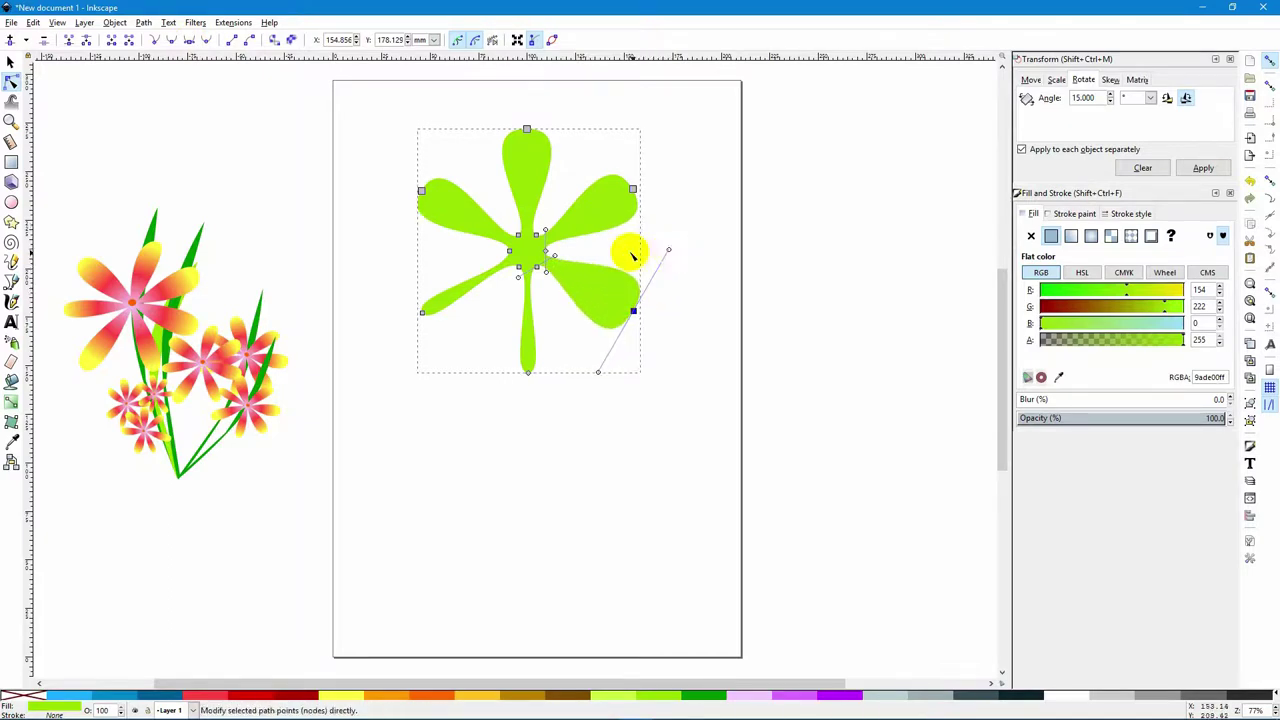
left_click(422, 190)
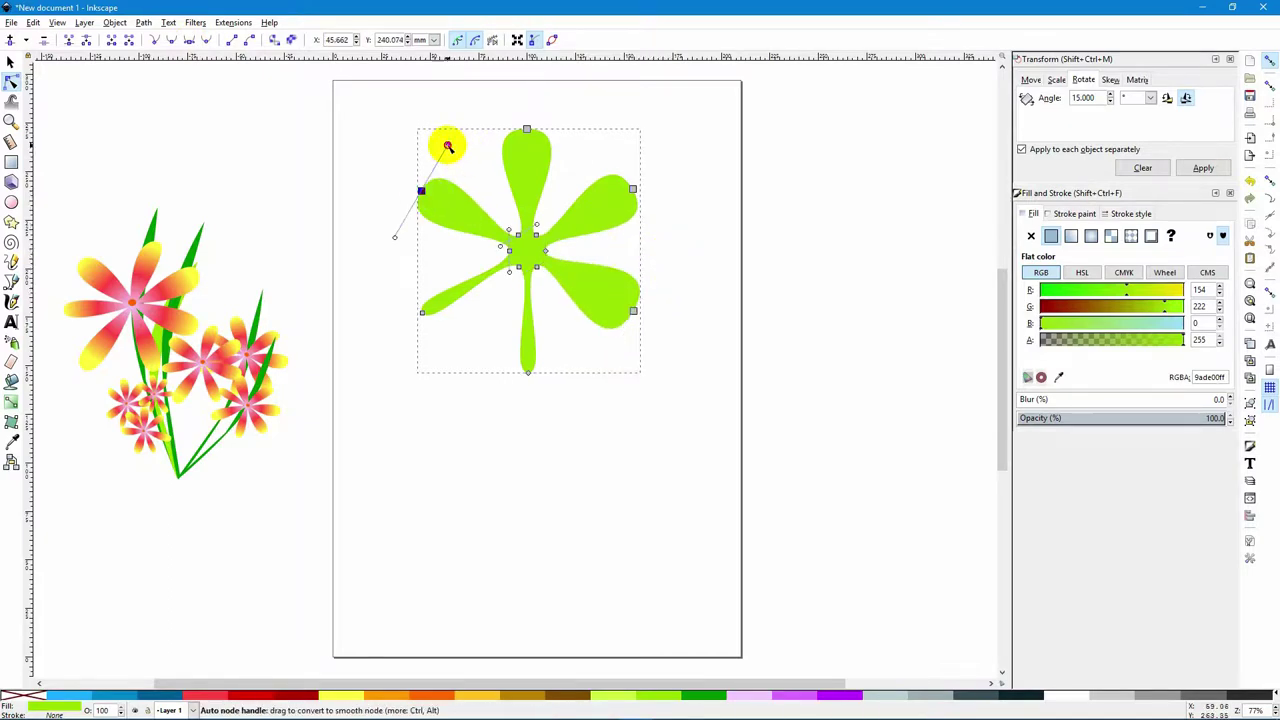
left_click_drag(448, 147, 451, 129)
- Extend the top petal's symmetric tip handles to about 36 mm and widen the lower-left petal with symmetric tip handles
left_click(527, 129)
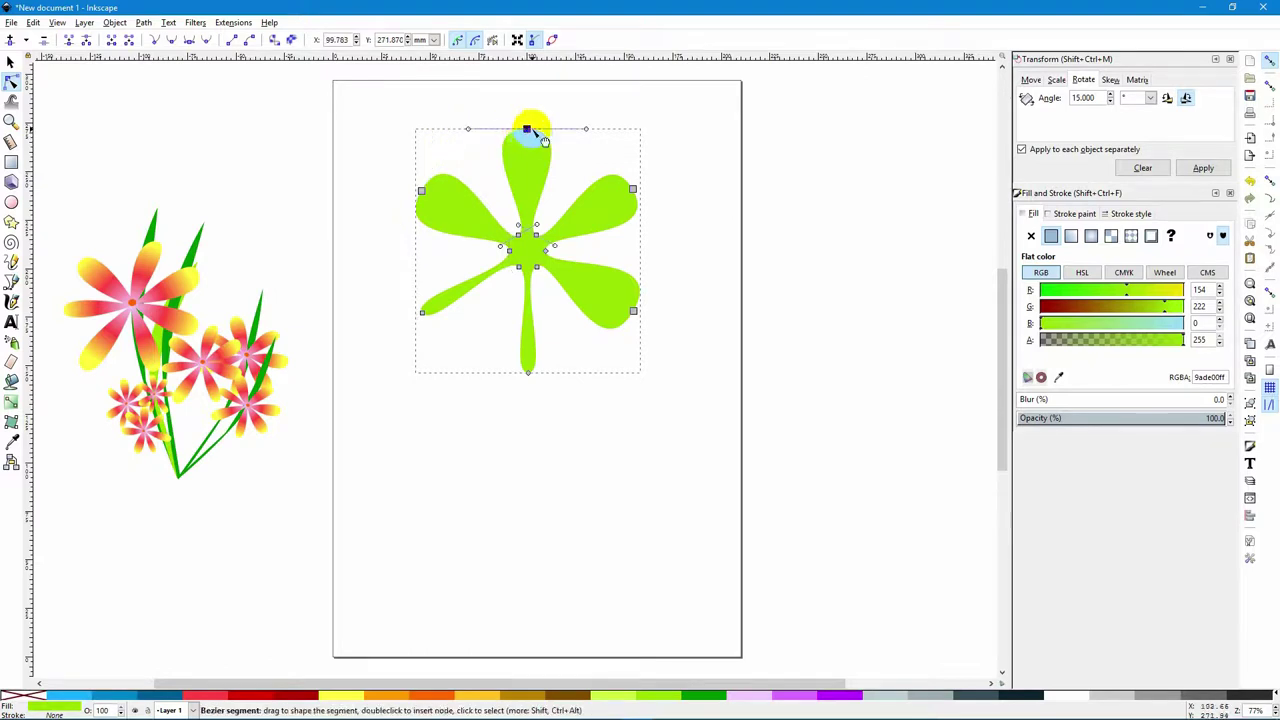
left_click(200, 41)
left_click_drag(587, 131, 596, 131)
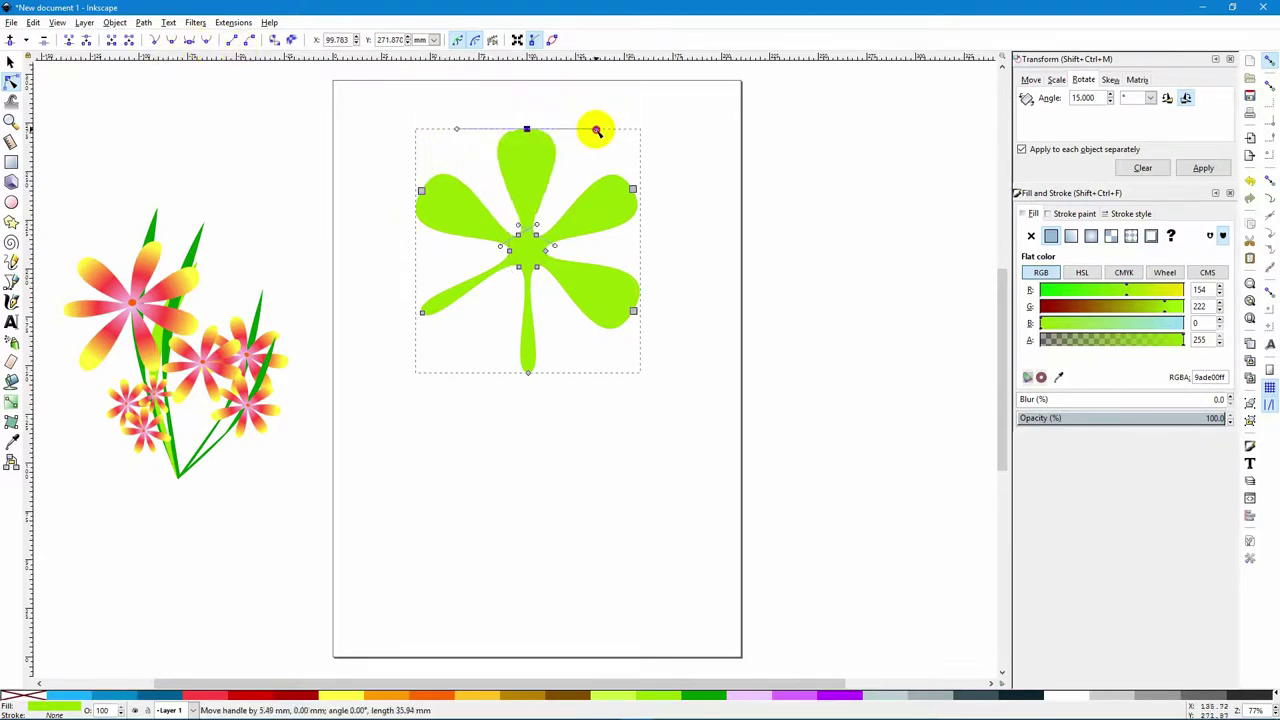
left_click(422, 312)
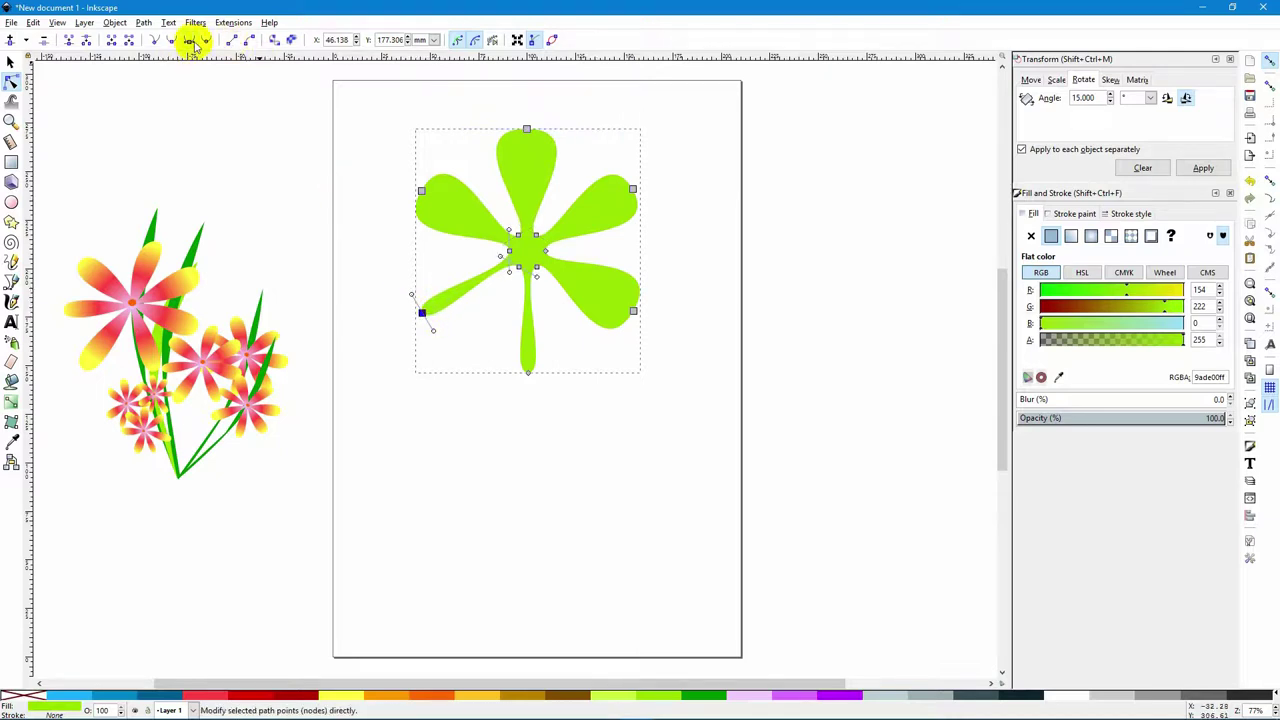
left_click_drag(413, 296, 390, 257)
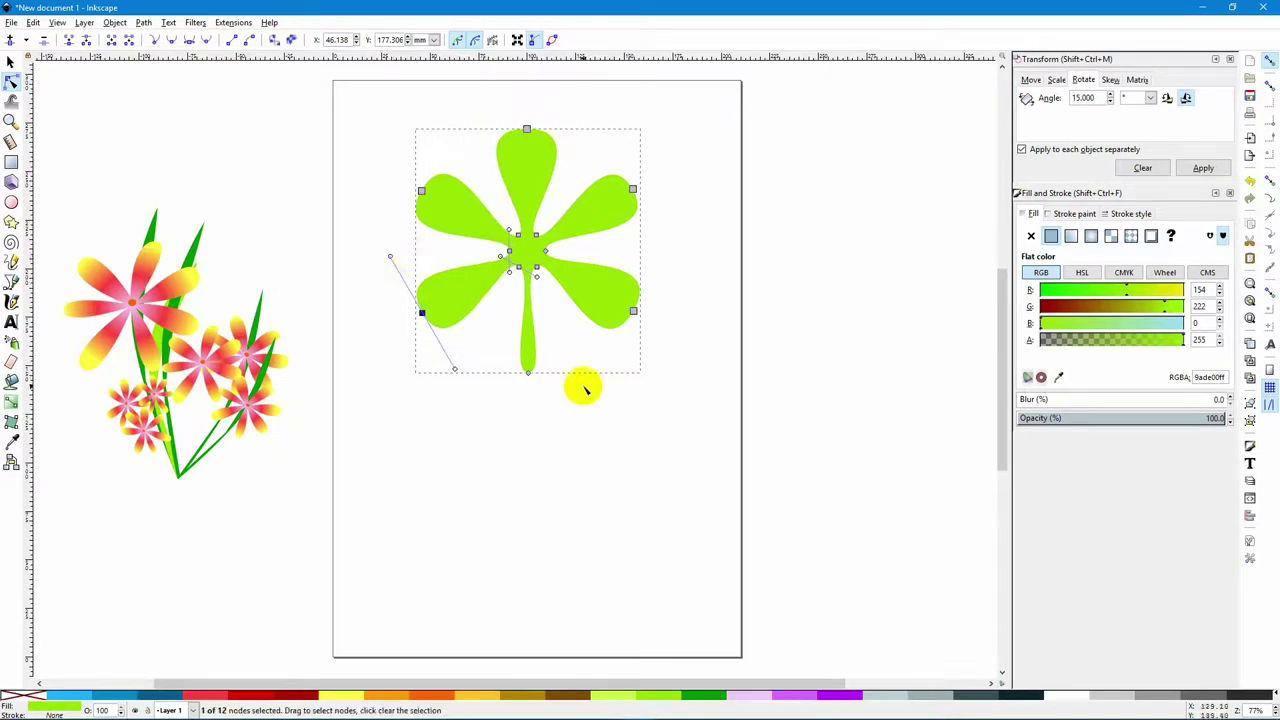
- Widen the bottom petal with symmetric tip handles extended to about 40 mm each
left_click(528, 372)
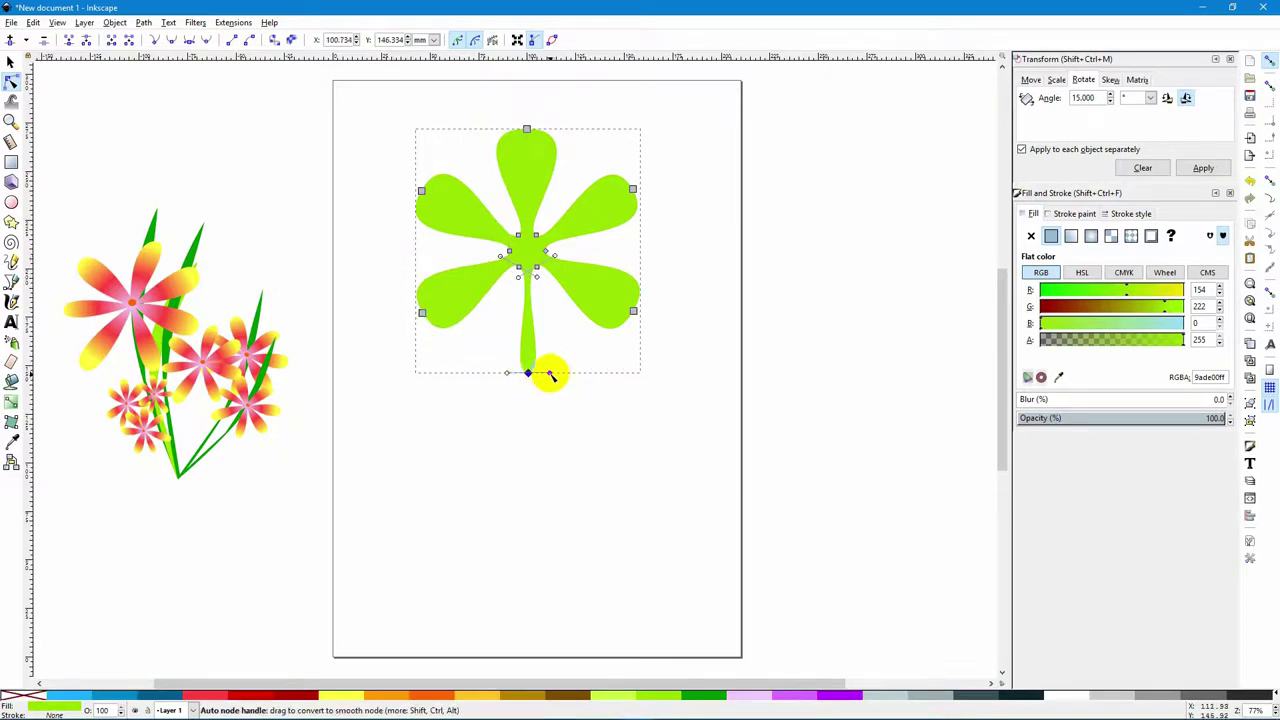
left_click_drag(551, 375, 566, 371)
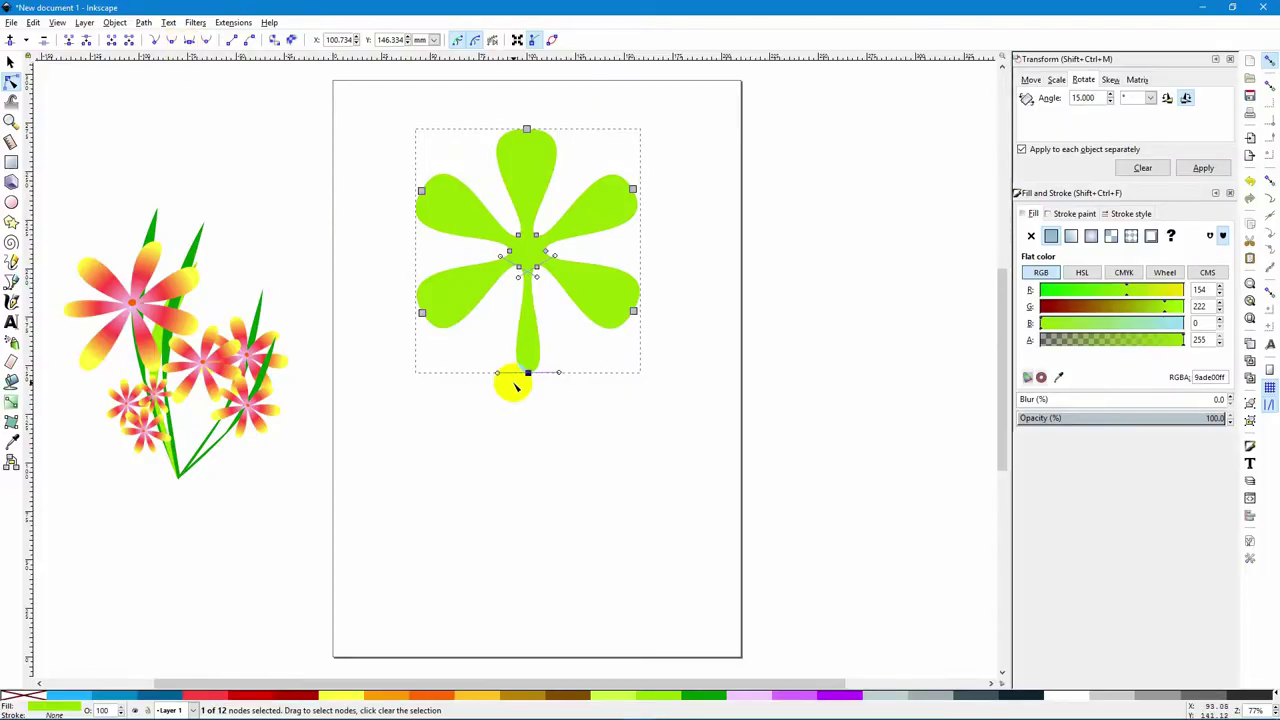
left_click_drag(505, 371, 448, 368)
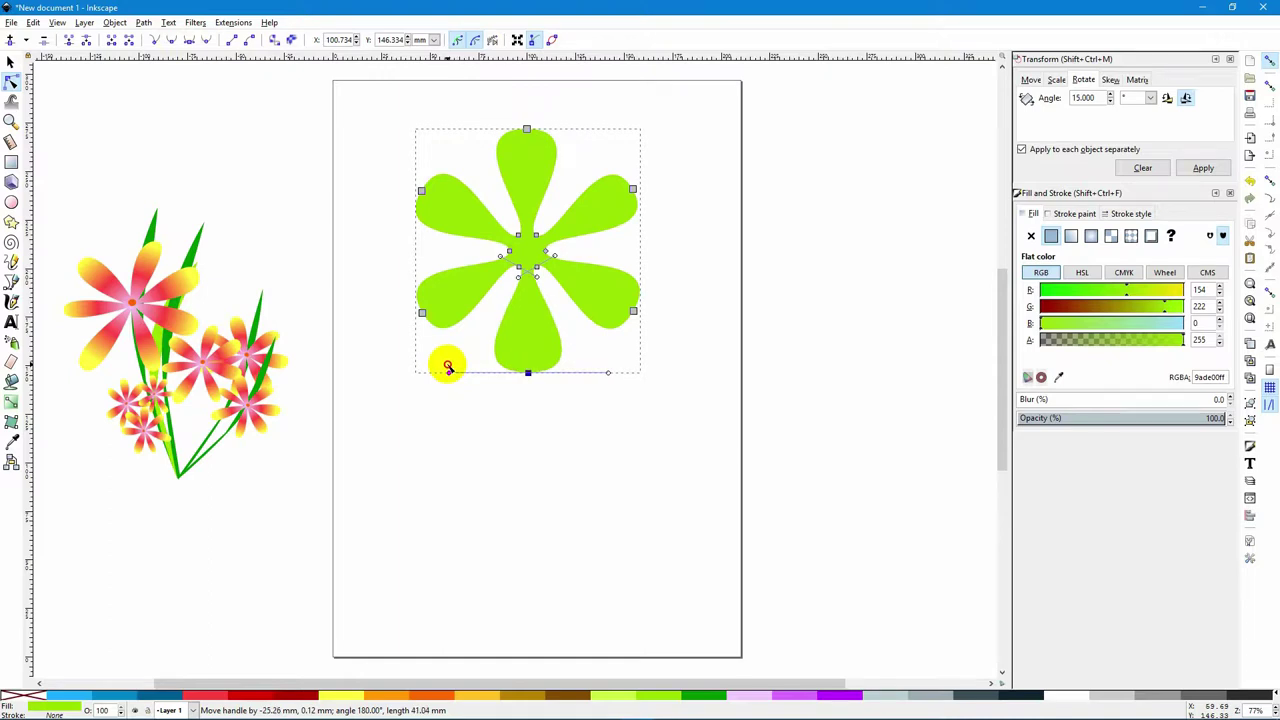
left_click_drag(450, 368, 452, 365)
left_click(556, 422)
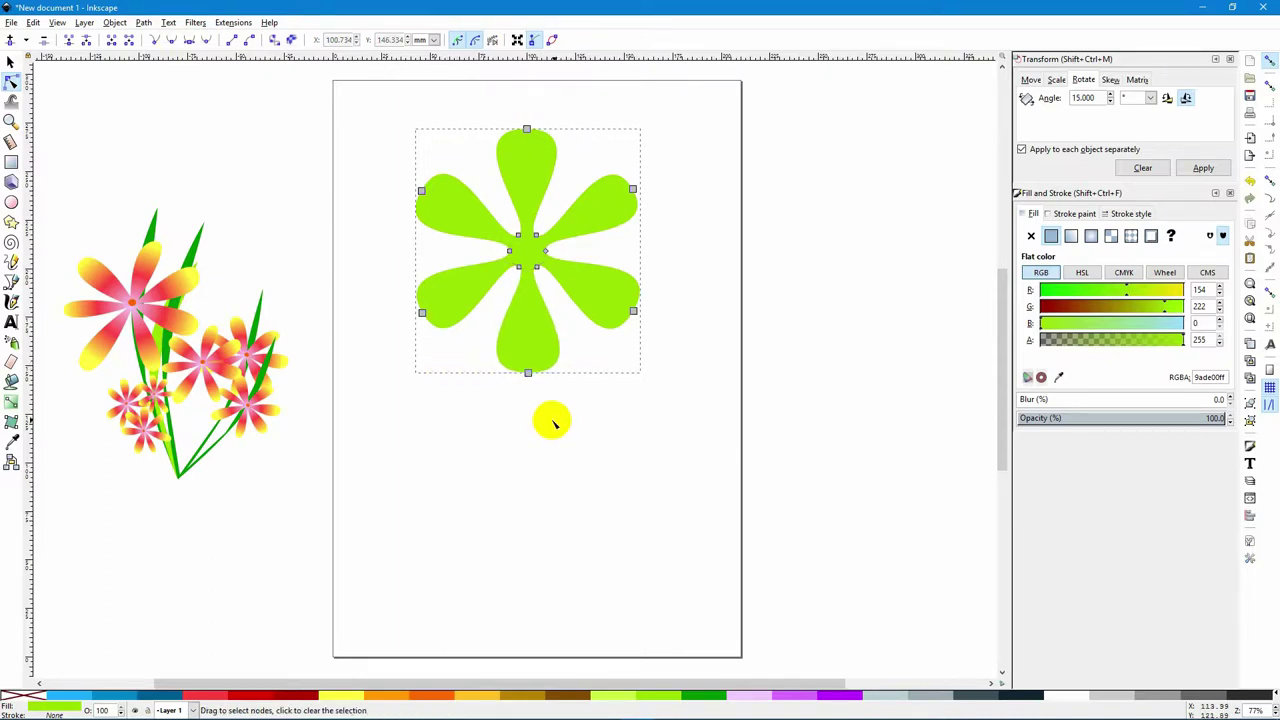
- Recolor the whole flower with a red ff4141 fill and reposition it near the top center of the page
left_click(10, 62)
left_click(617, 176)
left_click(771, 220)
left_click_drag(595, 219, 608, 228)
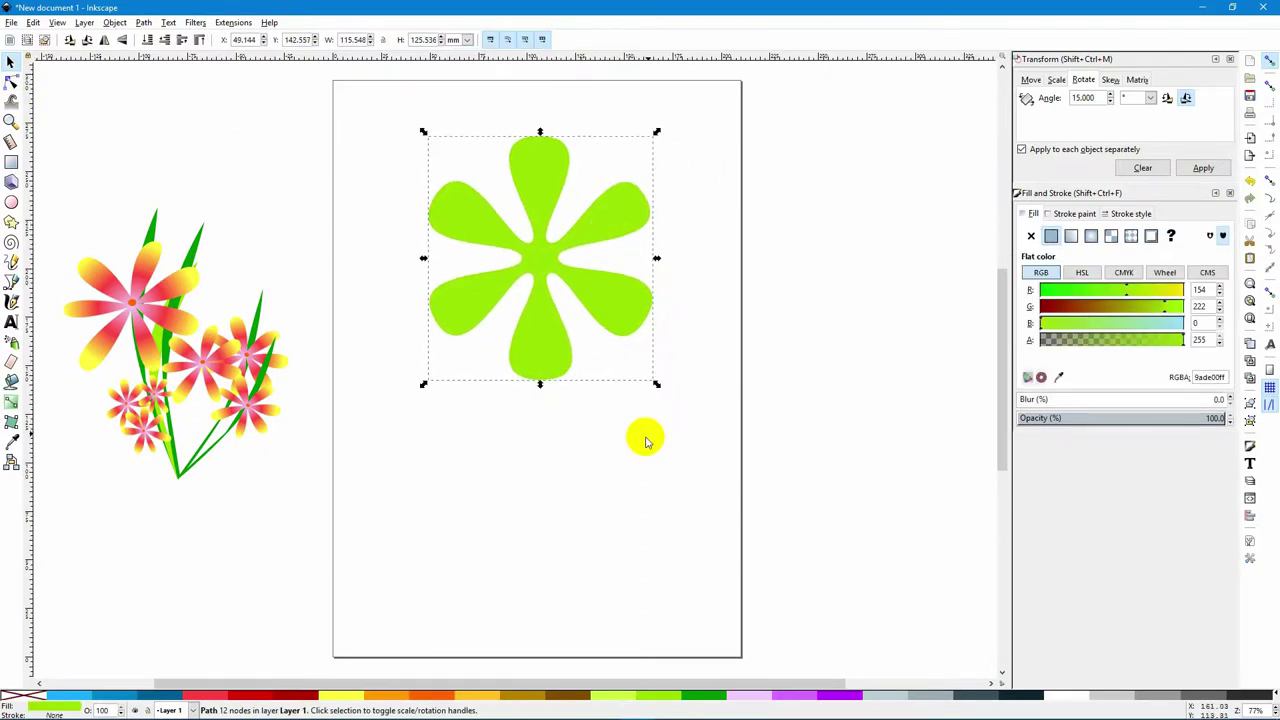
left_click(212, 693)
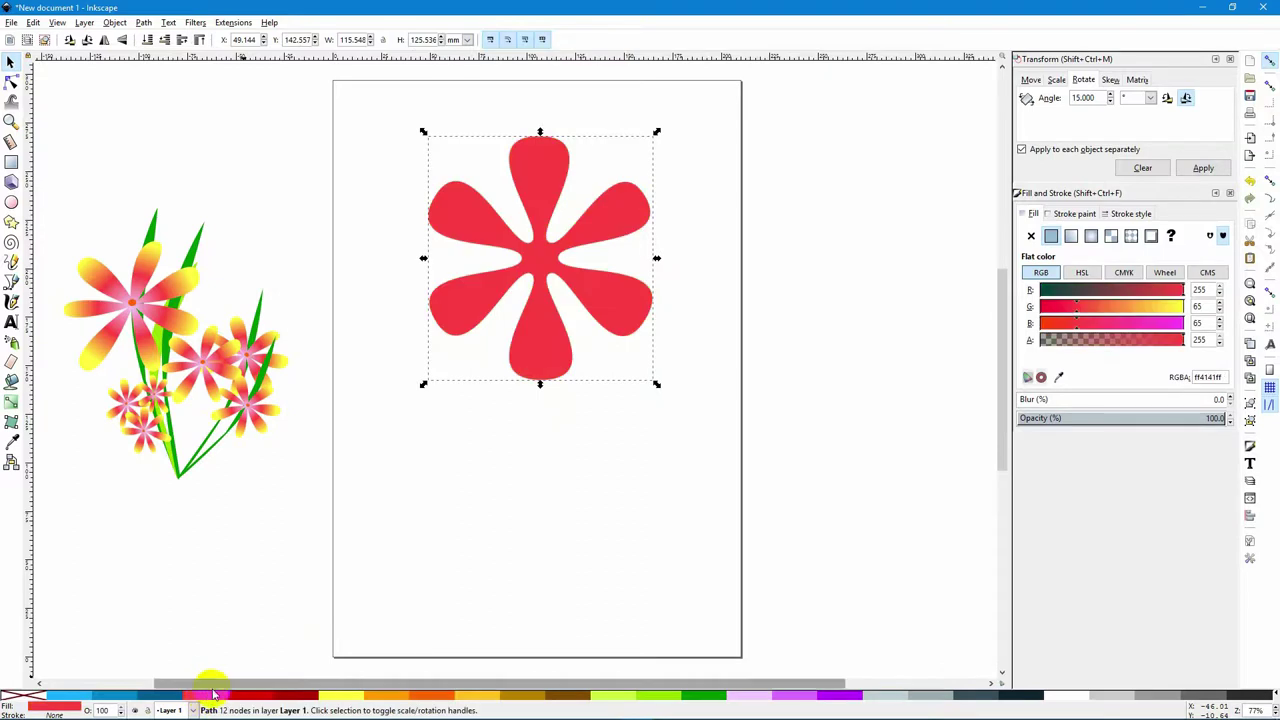
left_click(566, 534)
left_click_drag(620, 203, 627, 188)
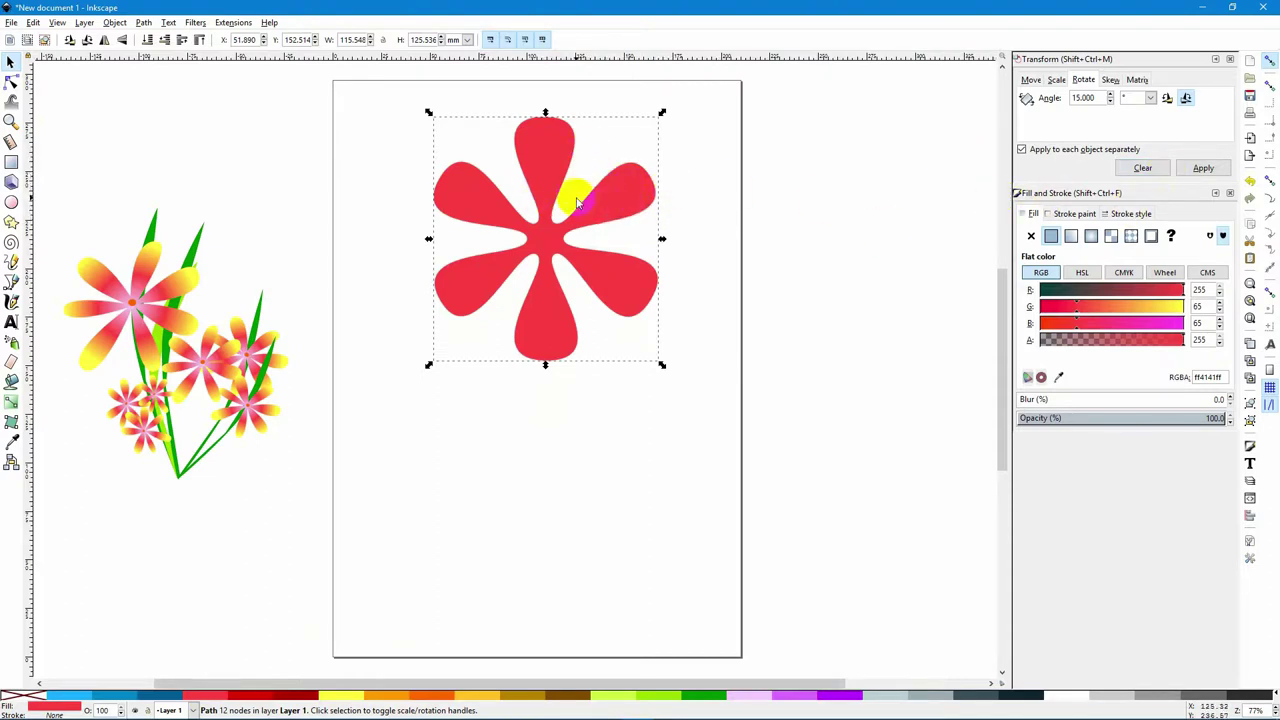
- Give the flower a radial gradient fill with its outer stop set to opaque dark red b50000
left_click(1091, 236)
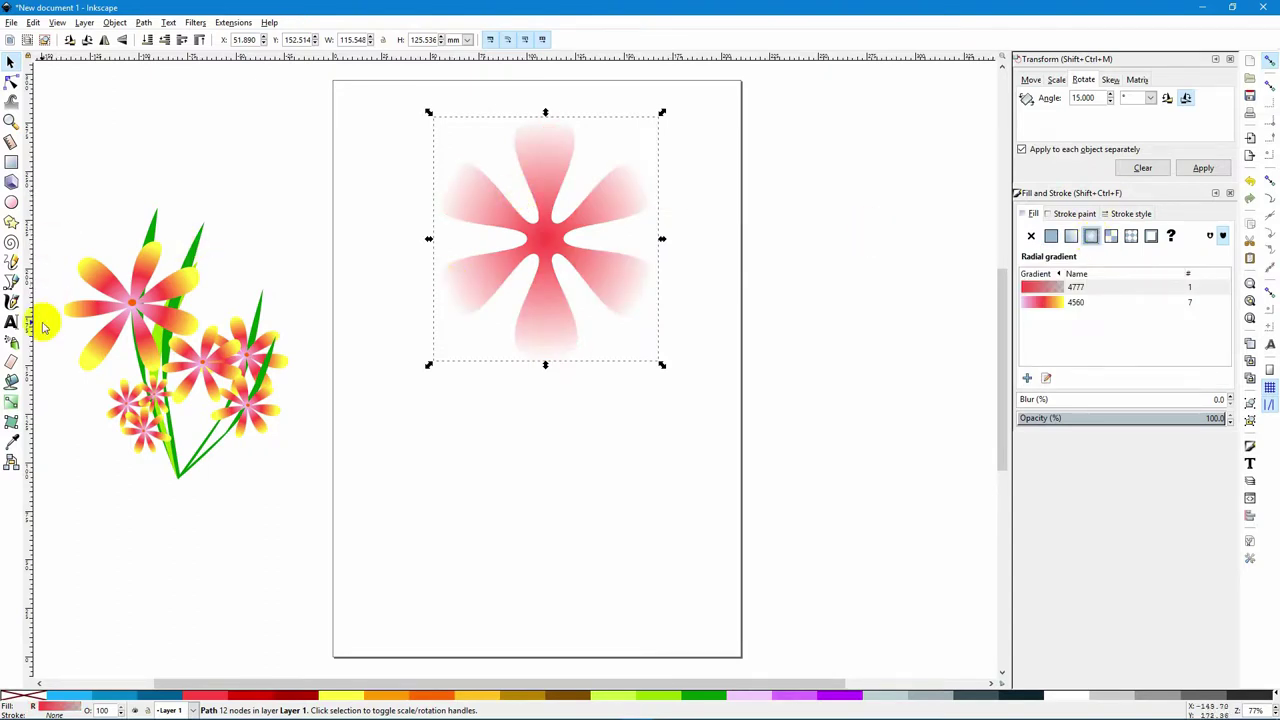
left_click(12, 402)
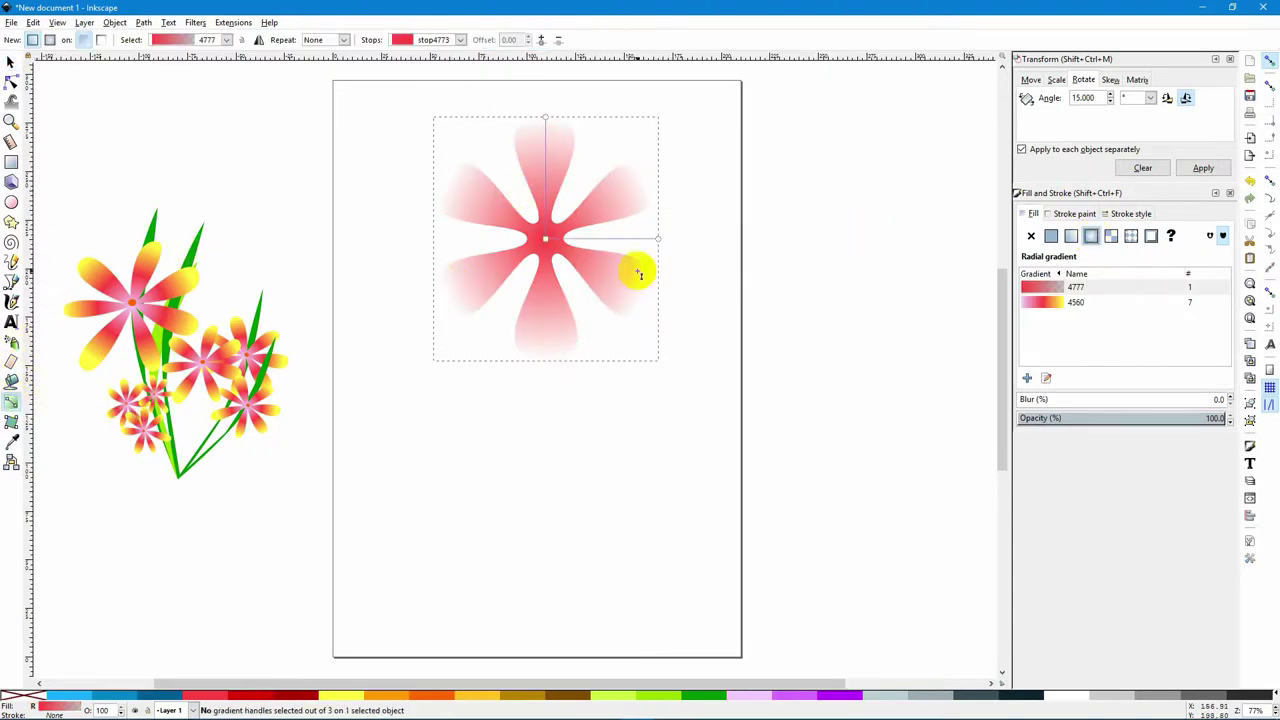
left_click(659, 241)
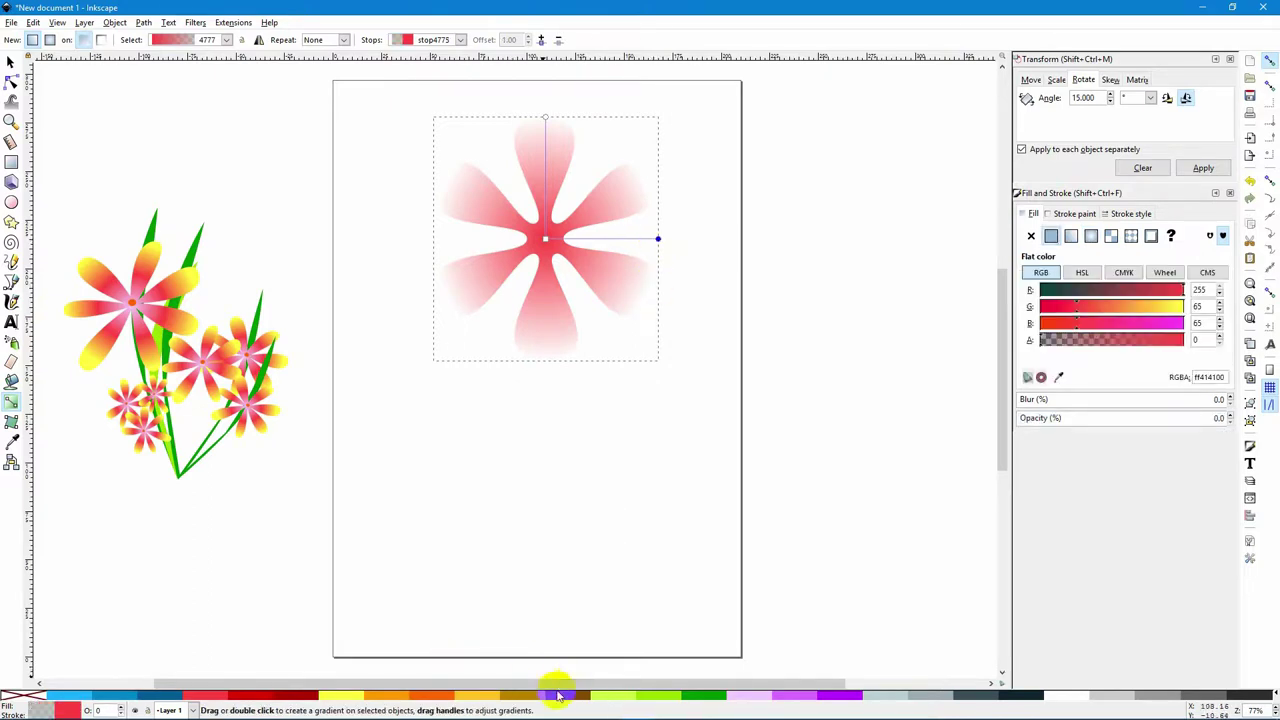
left_click(295, 695)
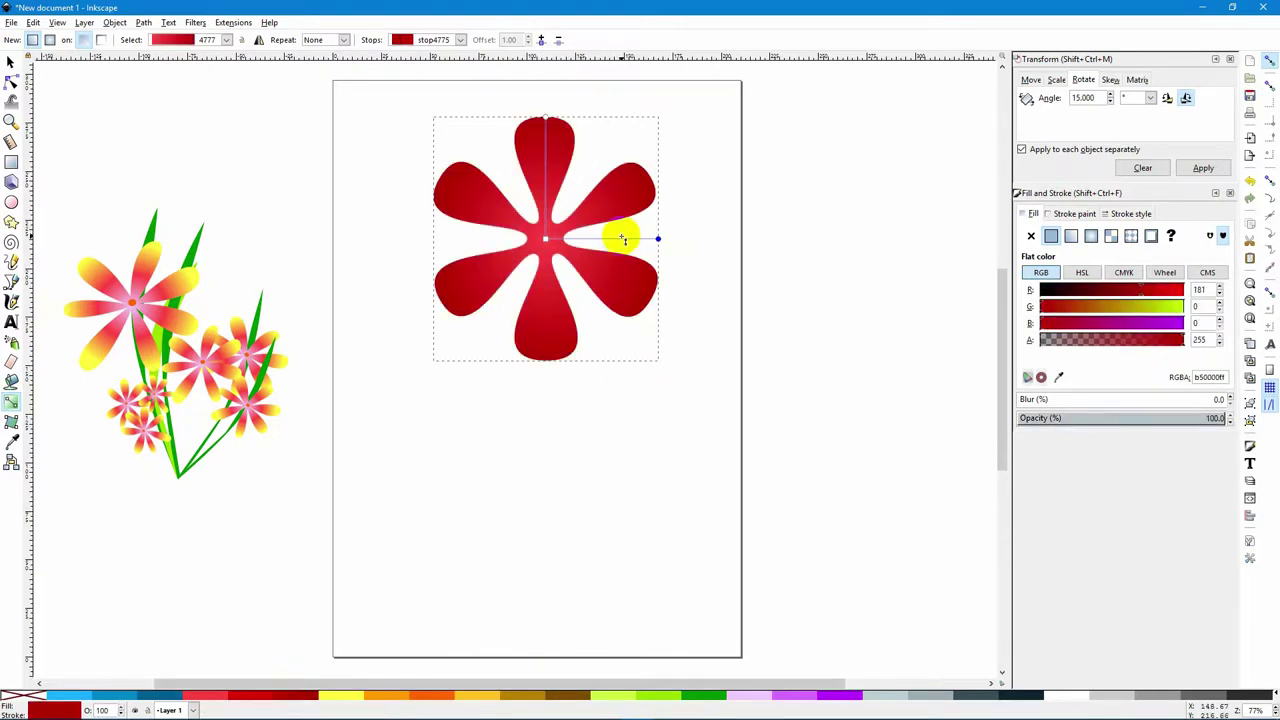
left_click(622, 240)
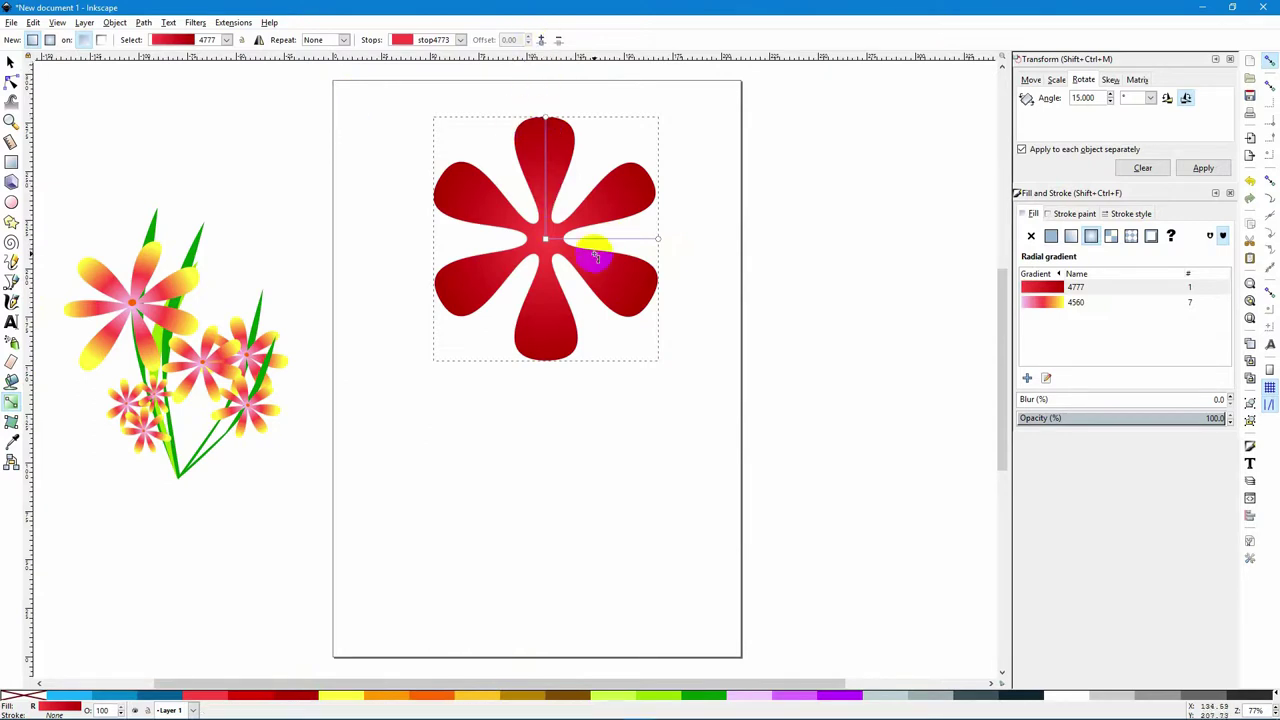
left_click_drag(548, 242, 657, 244)
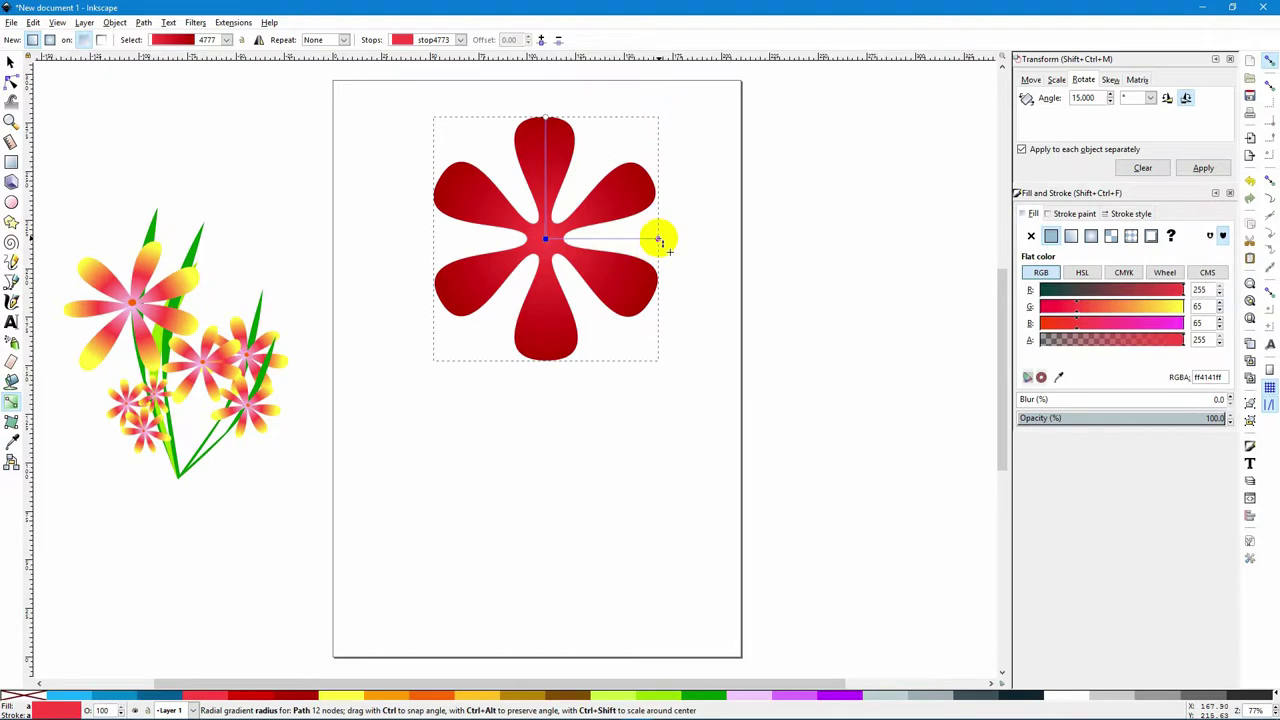
left_click(659, 241)
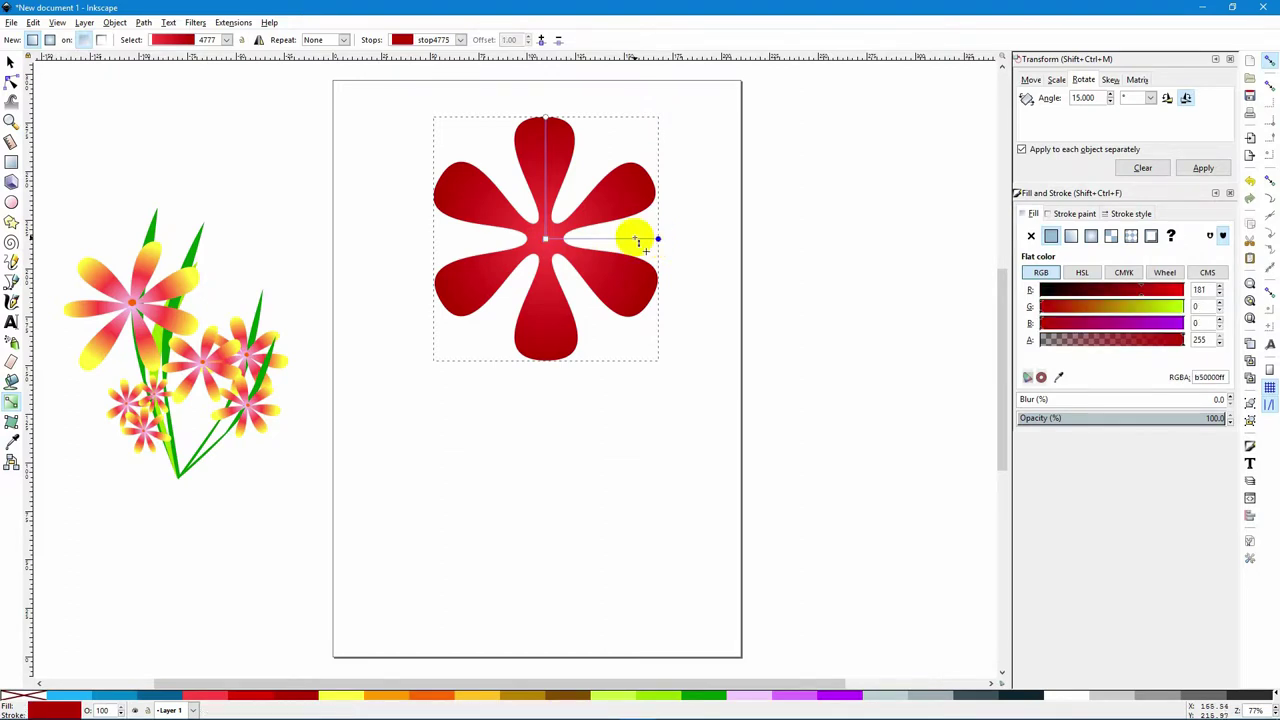
left_click(648, 240)
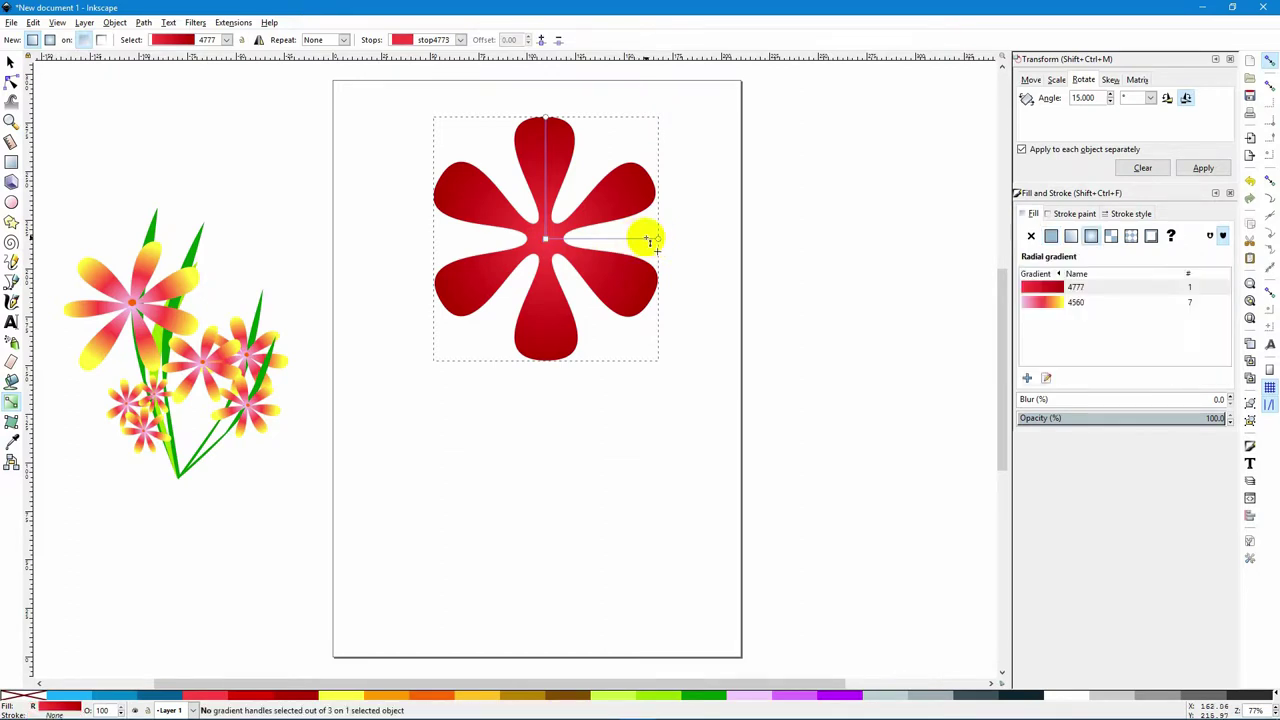
left_click(657, 240)
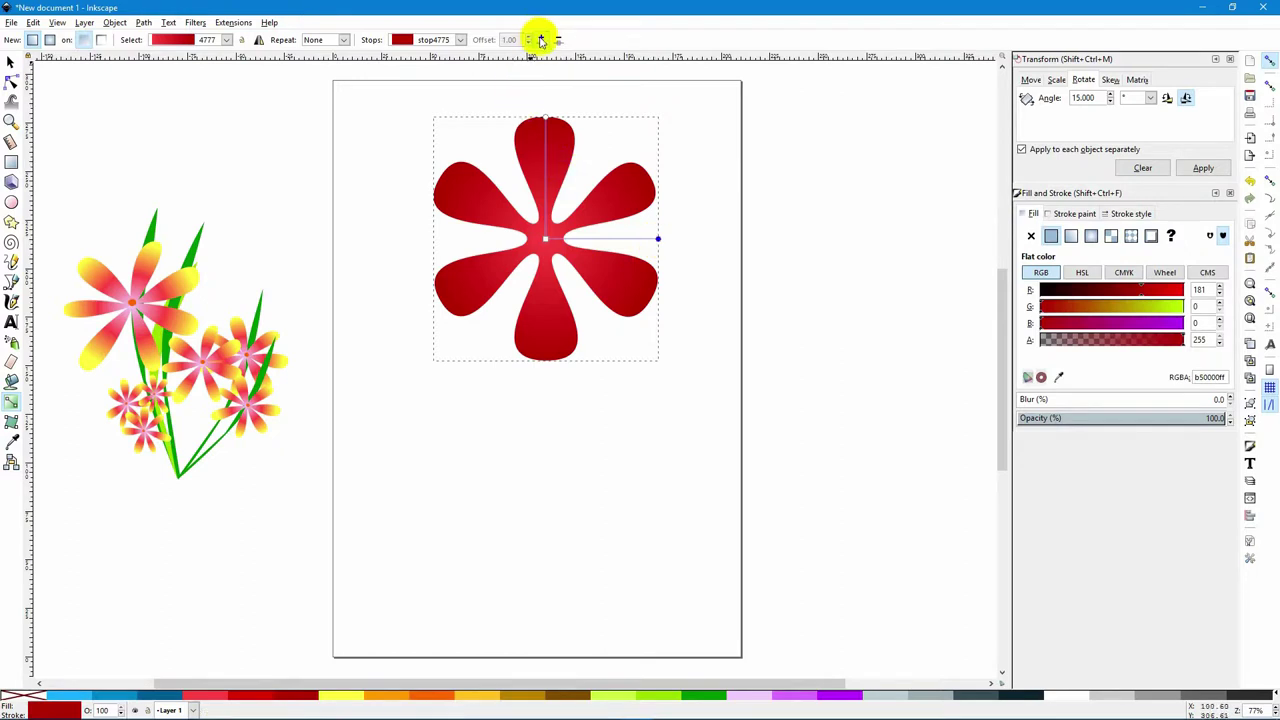
left_click(635, 240)
left_click(636, 241)
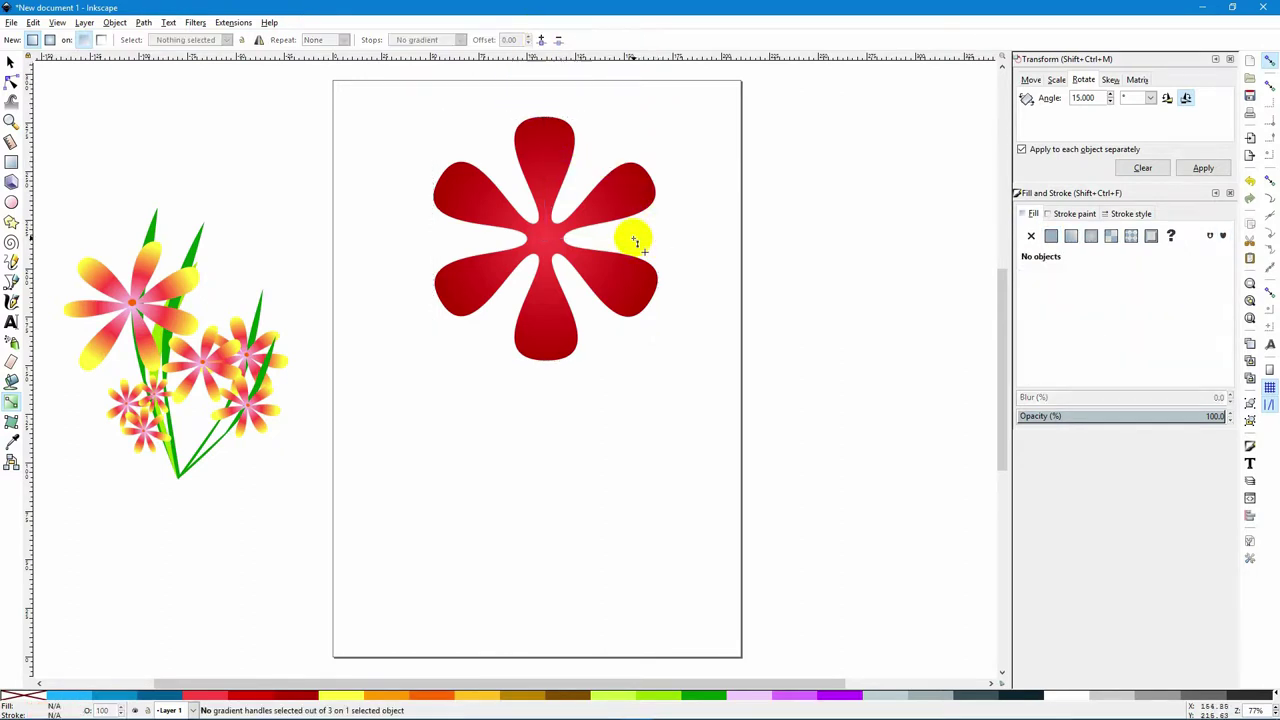
- Insert a new gradient stop at offset 0.50 between the flower's center and outer stops
left_click(546, 241)
left_click(547, 241)
left_click(541, 40)
left_click(541, 40)
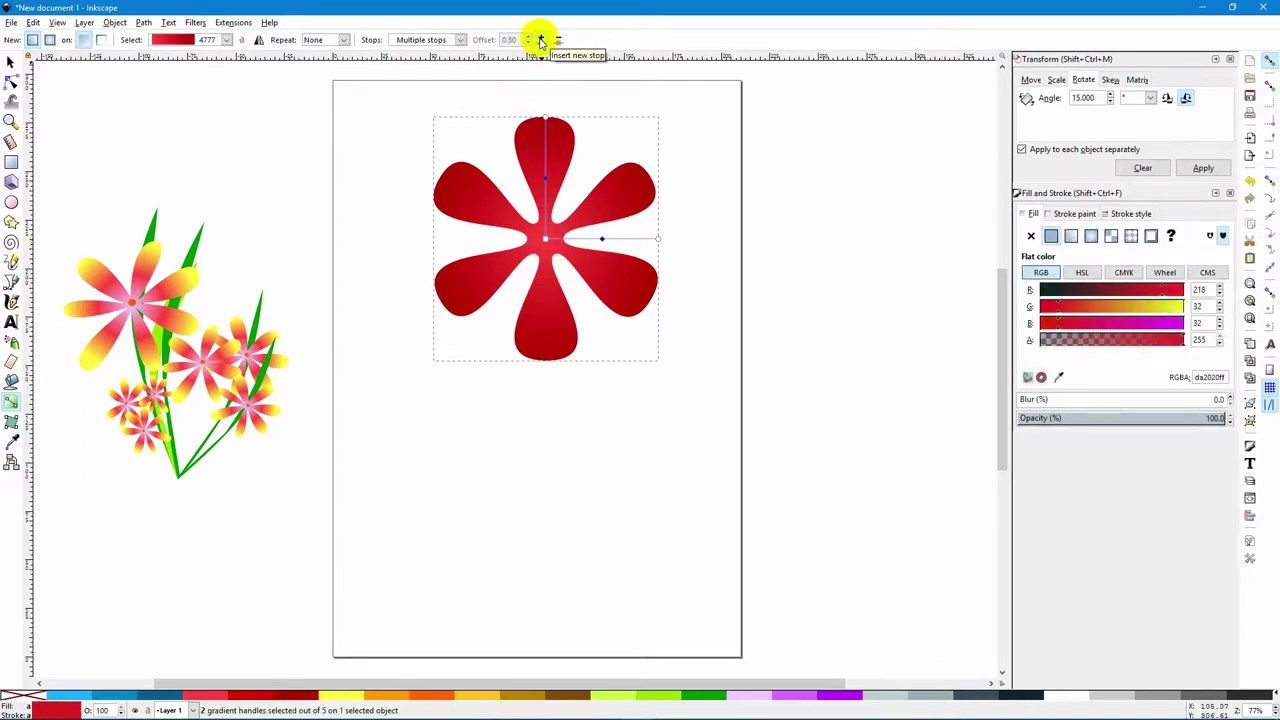
left_click(541, 40)
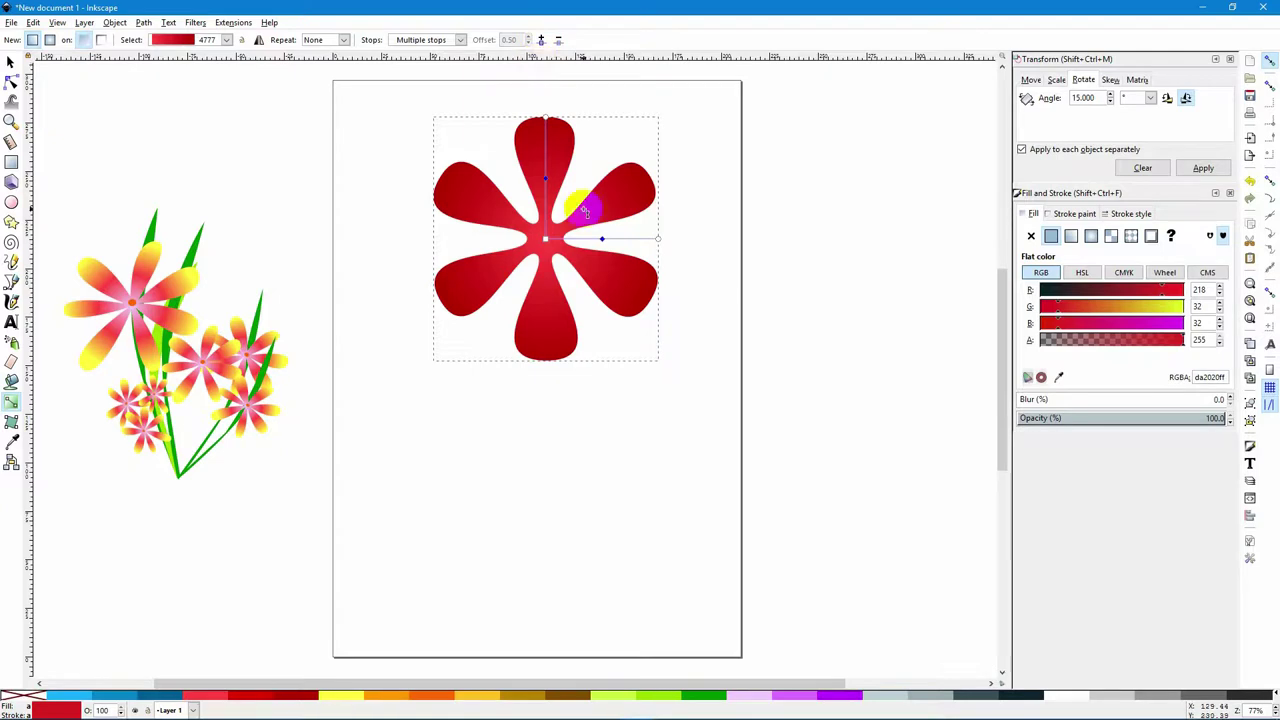
- Add a yellow ffff3e gradient stop at offset 0.75 and color the 0.50 stop orange ff9900
left_click(602, 238)
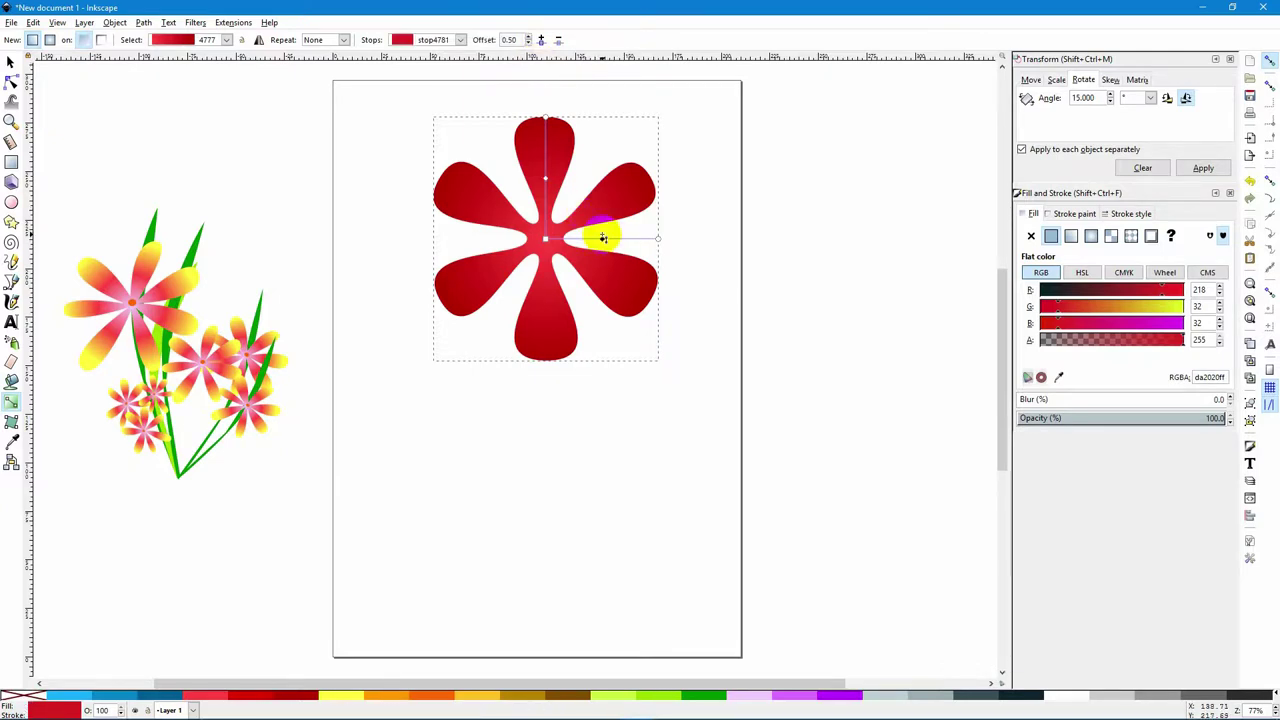
left_click(541, 40)
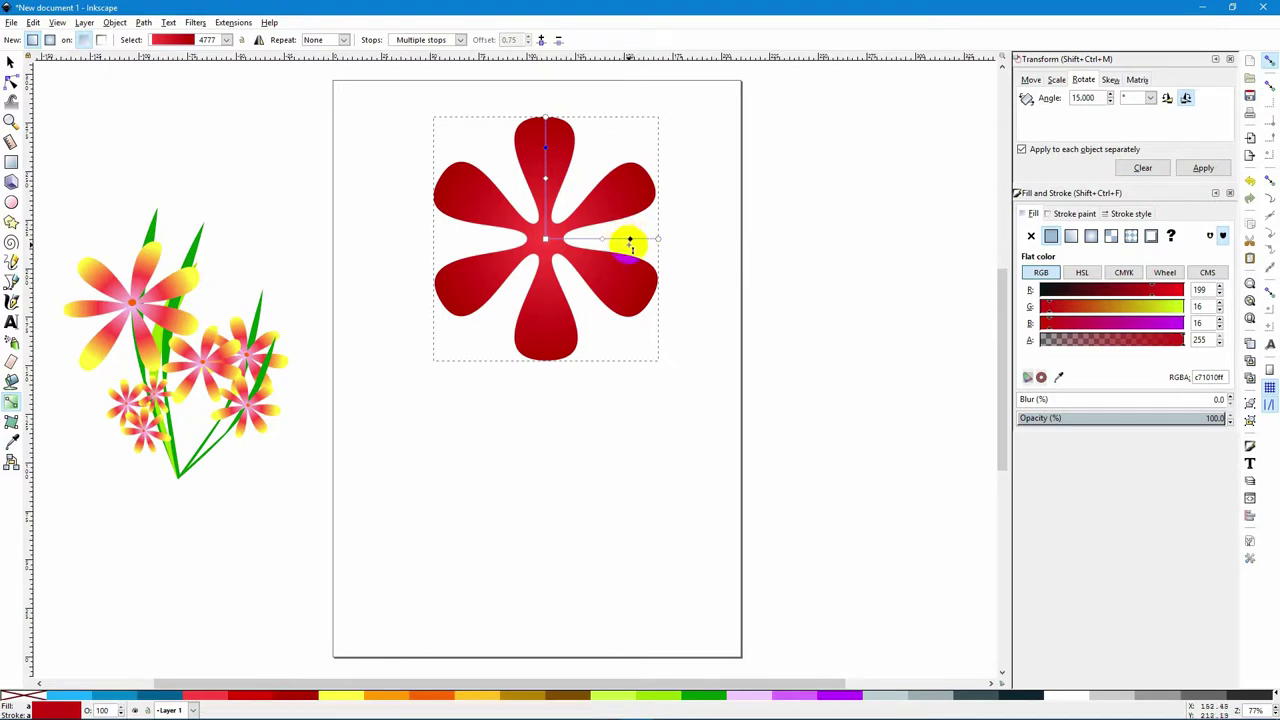
left_click(358, 697)
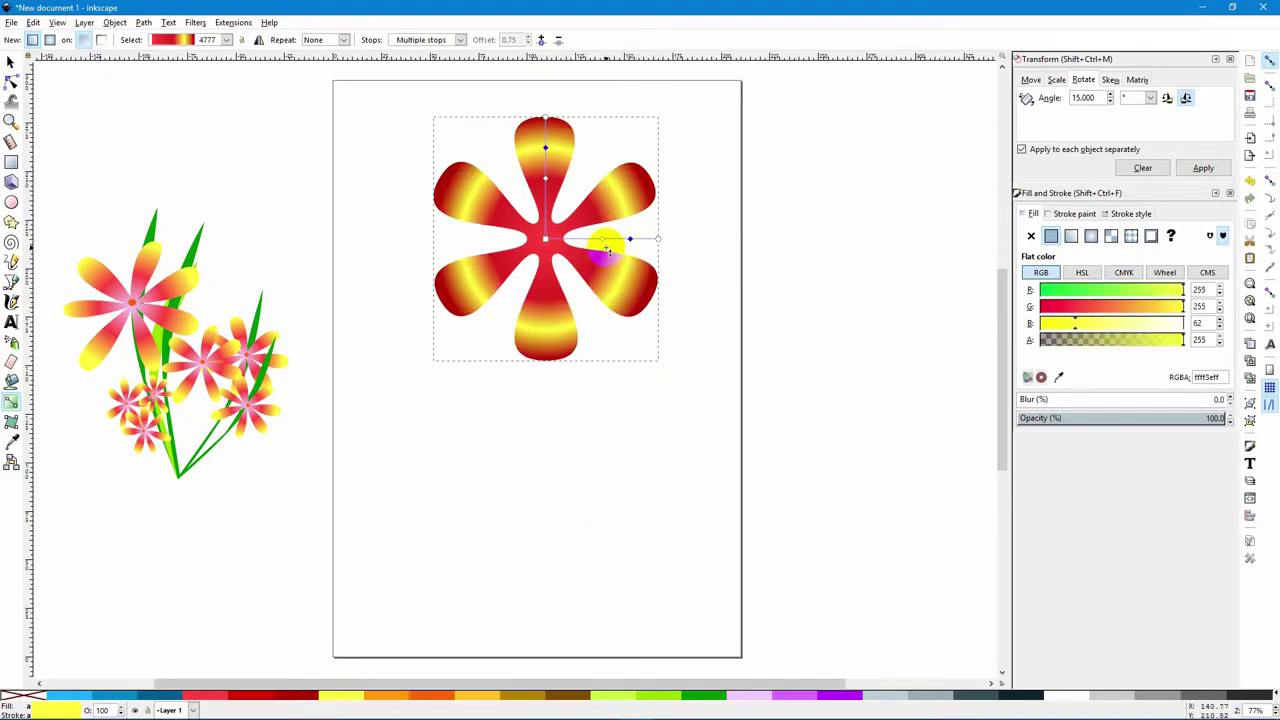
left_click(603, 241)
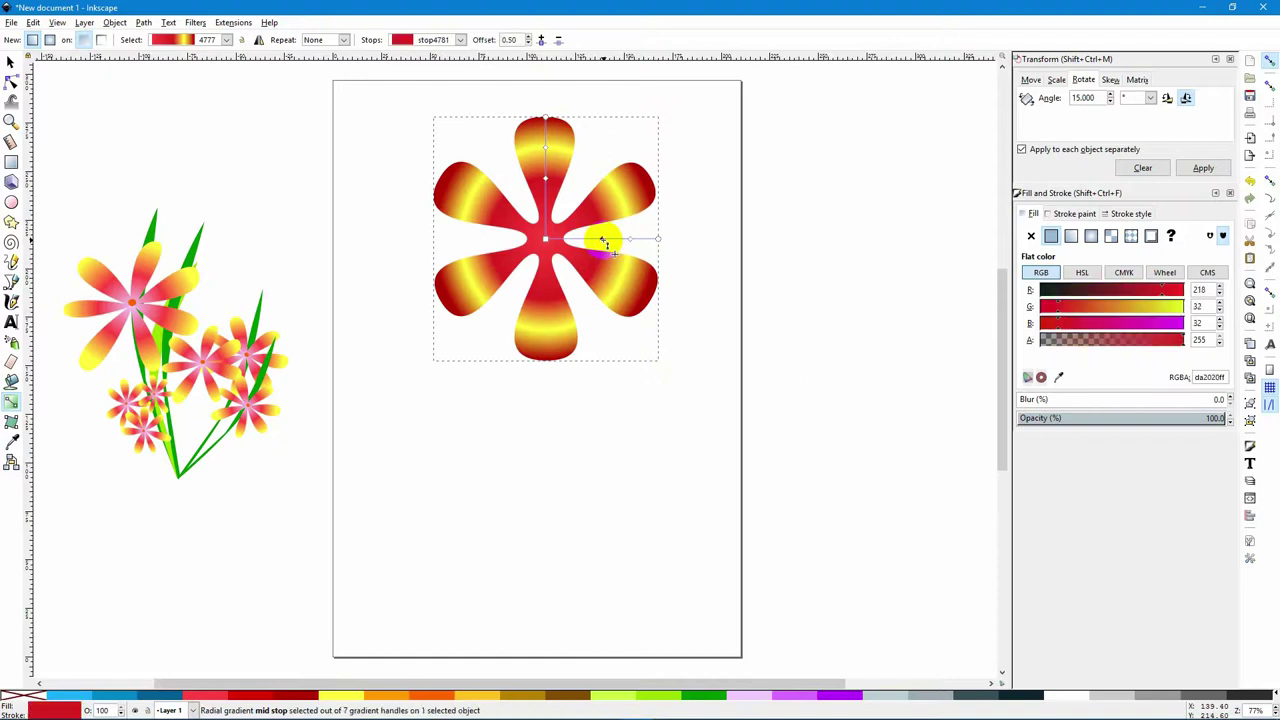
left_click(392, 697)
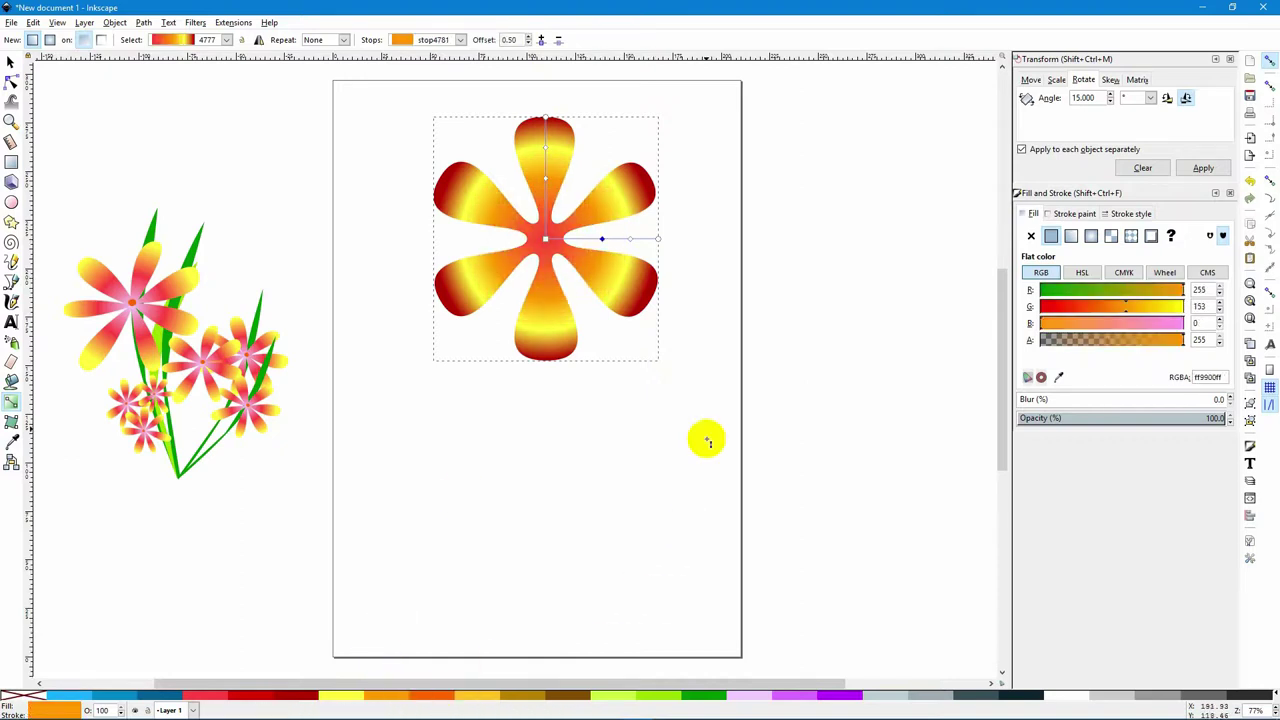
- Move the yellow gradient stop outward to offset 0.86 so the dark red is limited to the petal tips
mouse_move(547, 150)
left_mouse_down()
mouse_move(547, 130)
mouse_move(552, 148)
left_mouse_up()
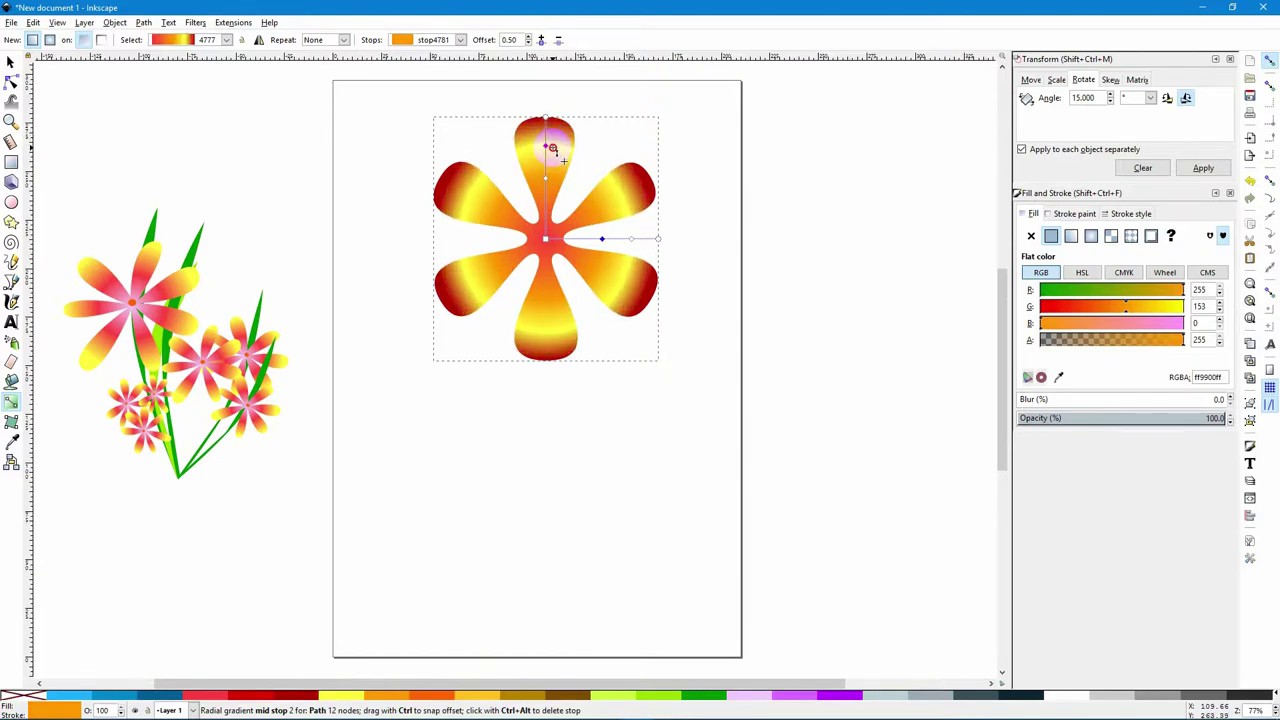
left_click(549, 147)
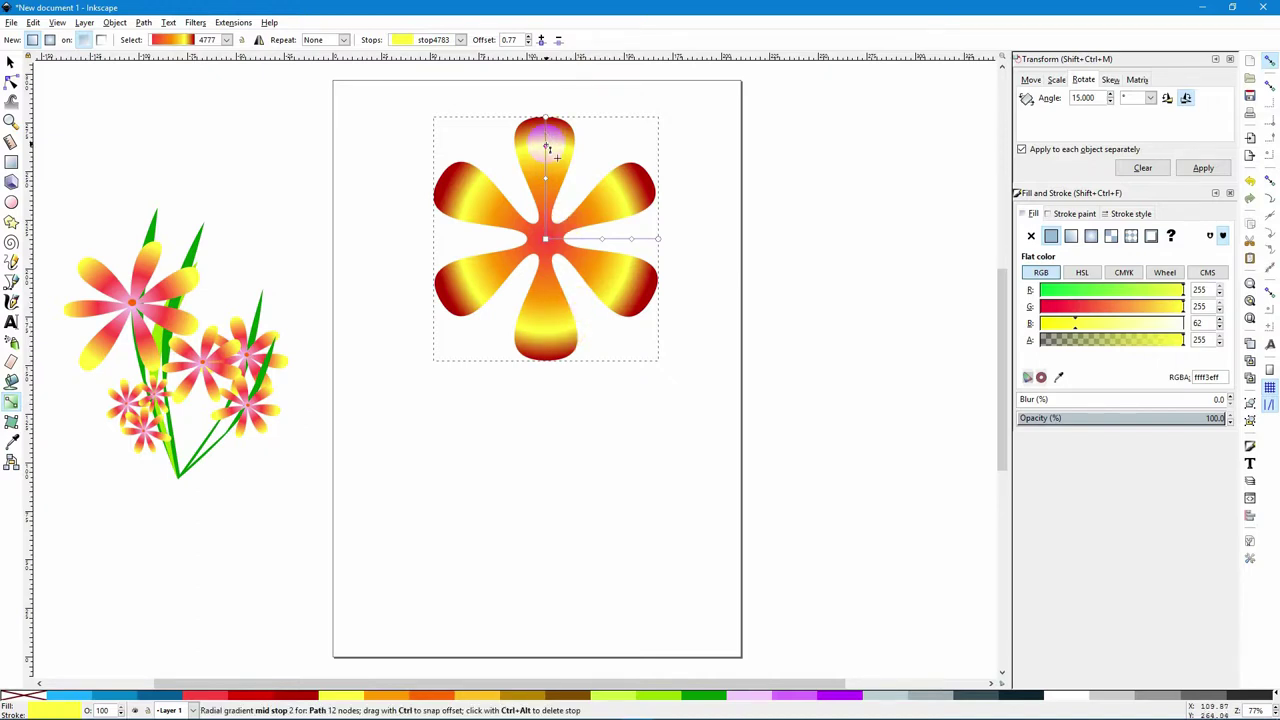
left_click_drag(545, 148, 548, 136)
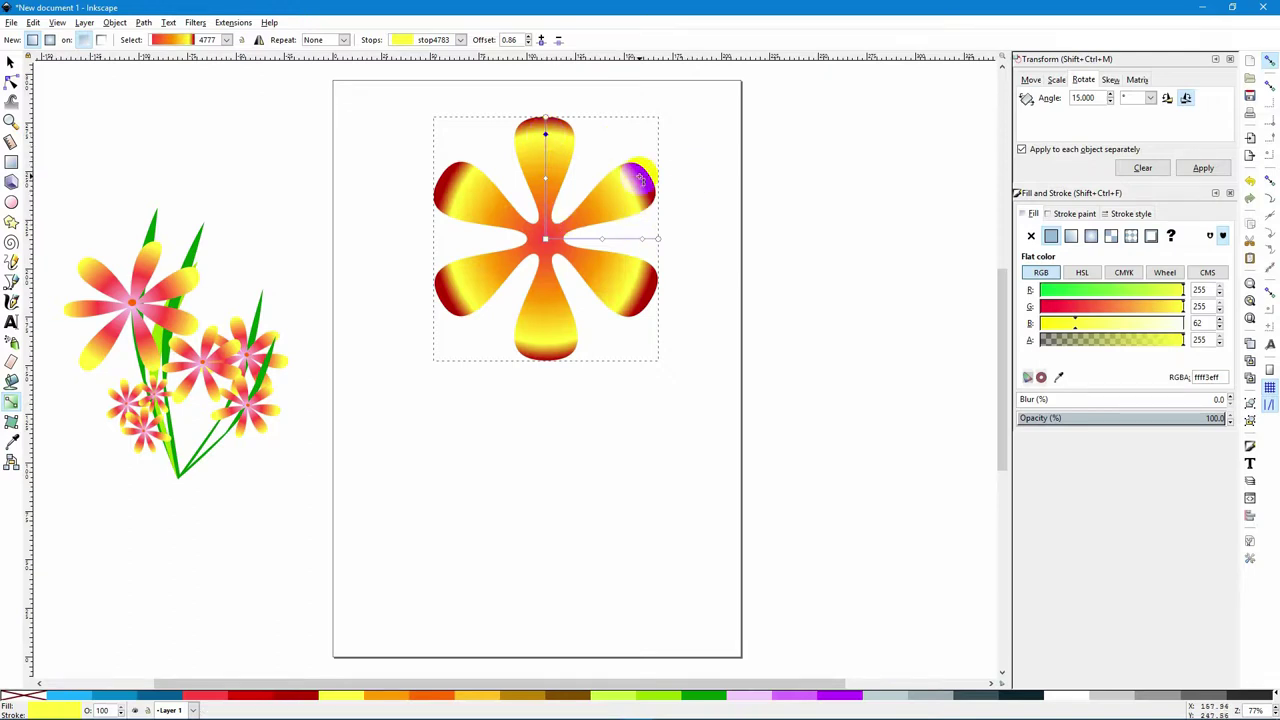
left_click(10, 61)
left_click(707, 194)
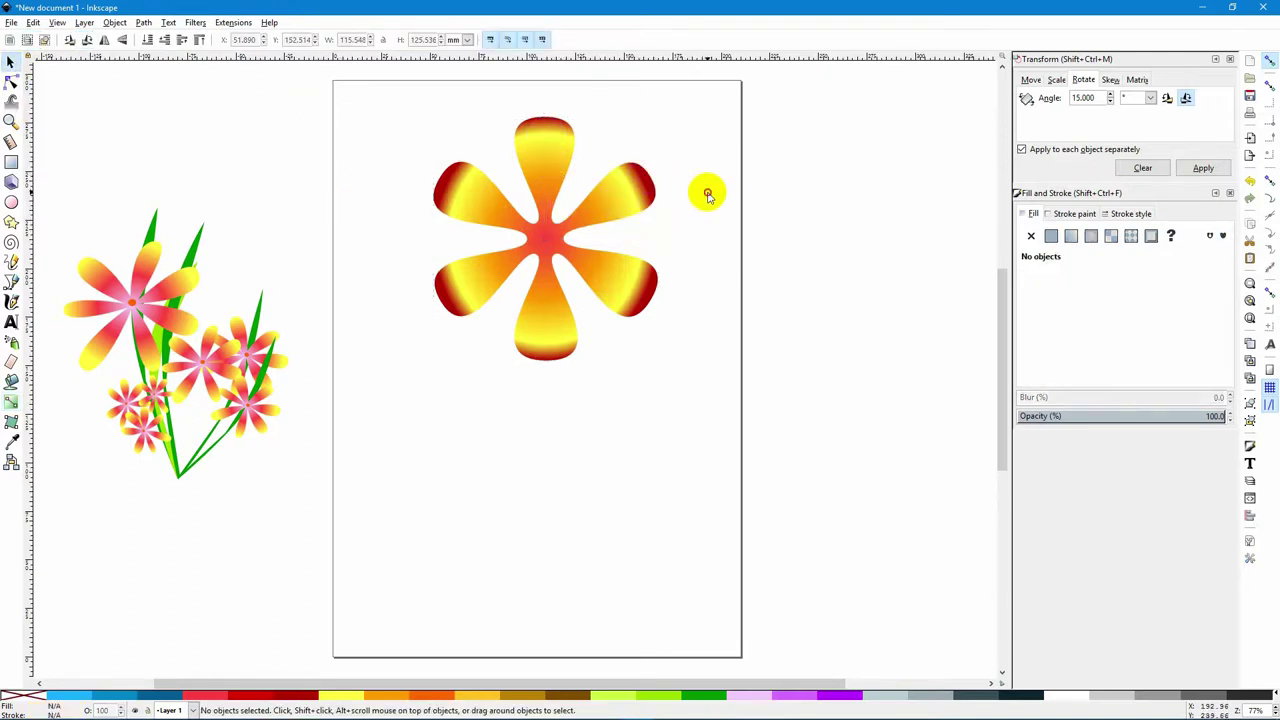
left_click(607, 207)
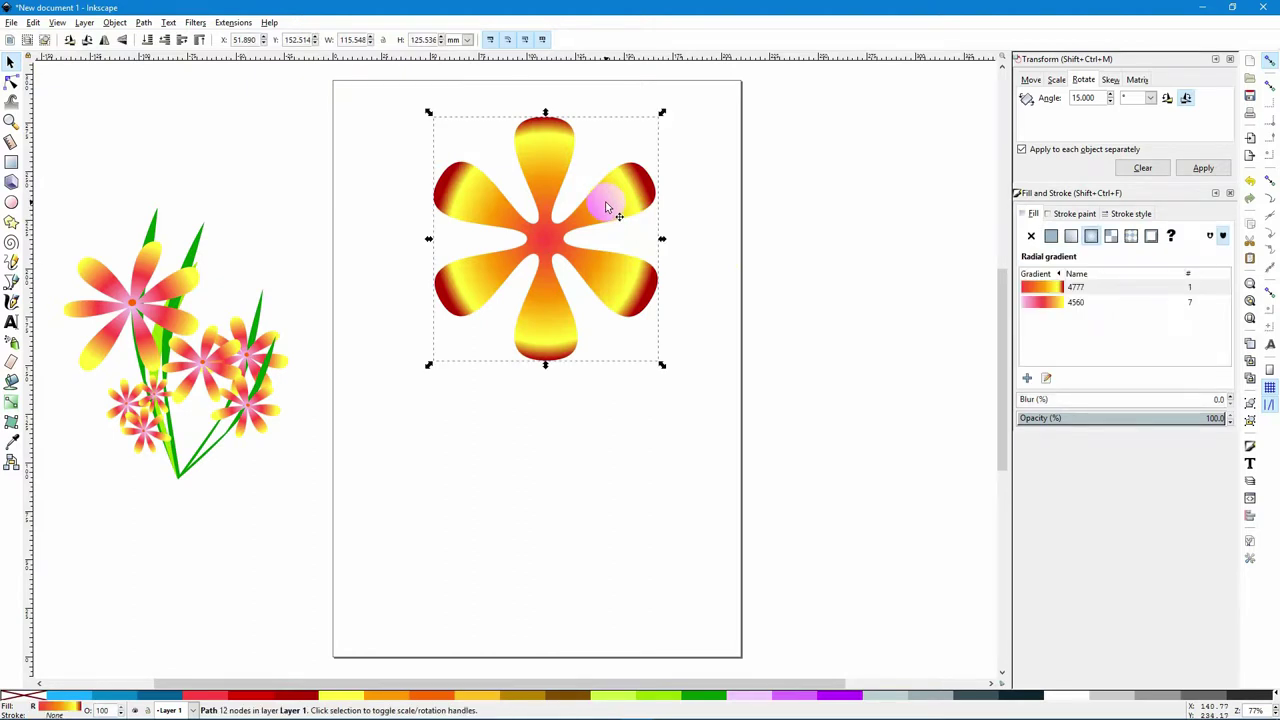
key("ctrl+d")
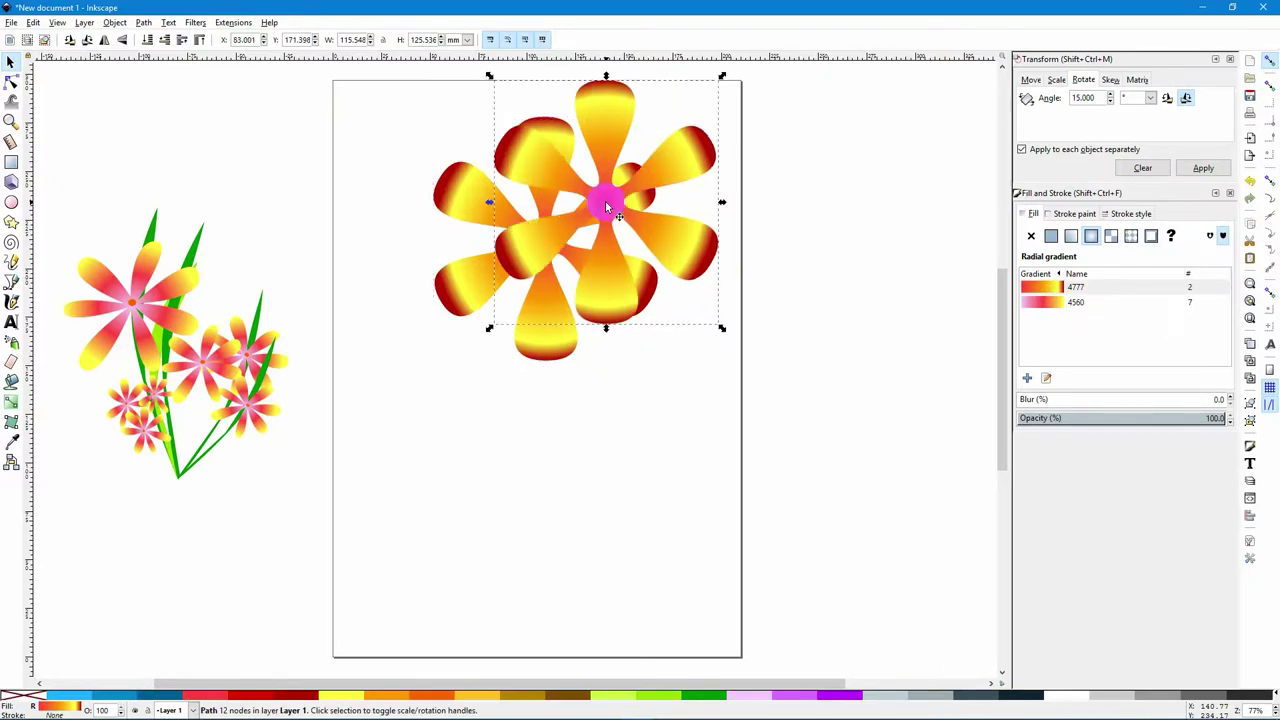
mouse_move(657, 193)
left_mouse_down()
mouse_move(609, 249)
mouse_move(623, 194)
mouse_move(654, 234)
mouse_move(657, 308)
mouse_move(678, 193)
left_mouse_up()
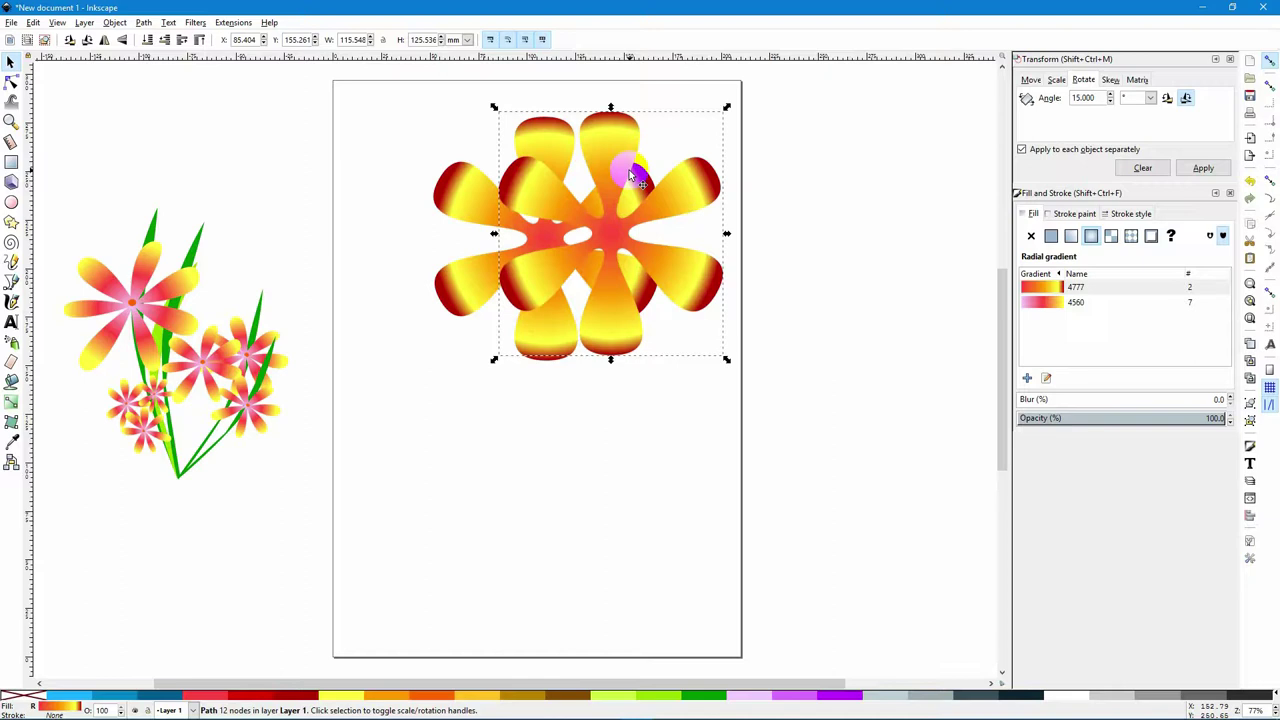
key("Delete")
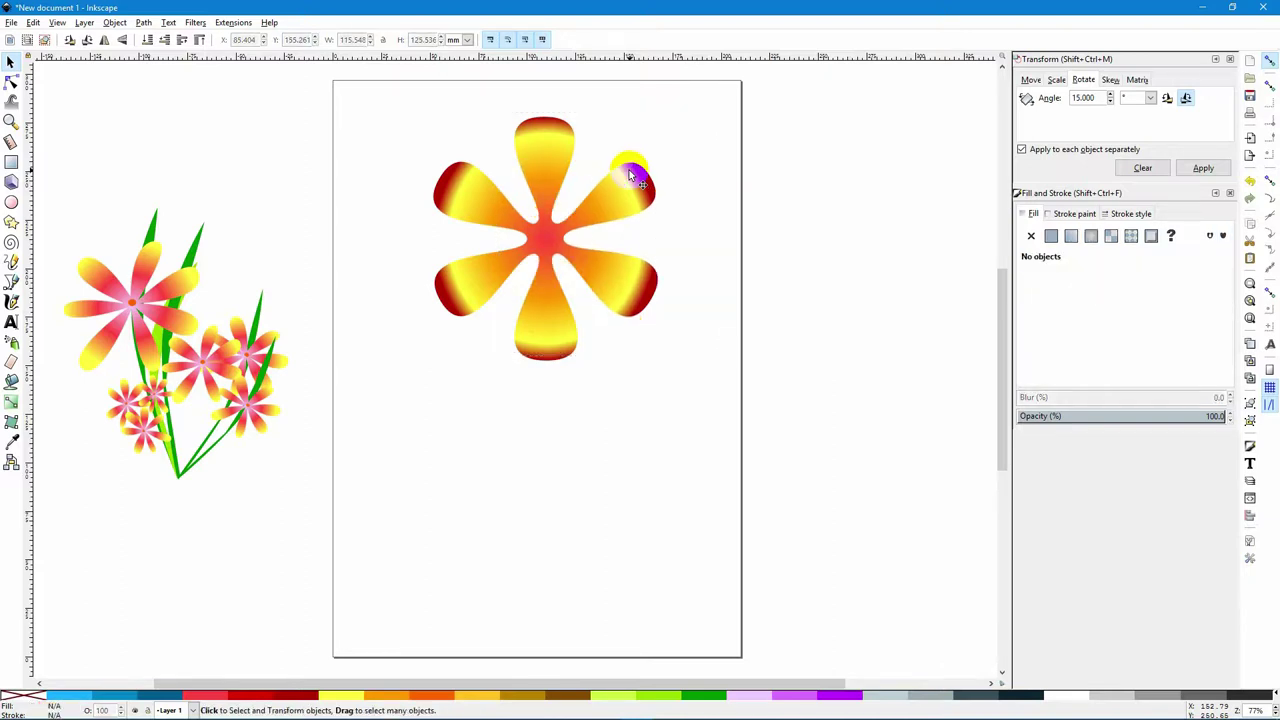
- Duplicate the flower in place and rotate the copy about its center so its petals fill the gaps between the original petals
left_click(560, 172)
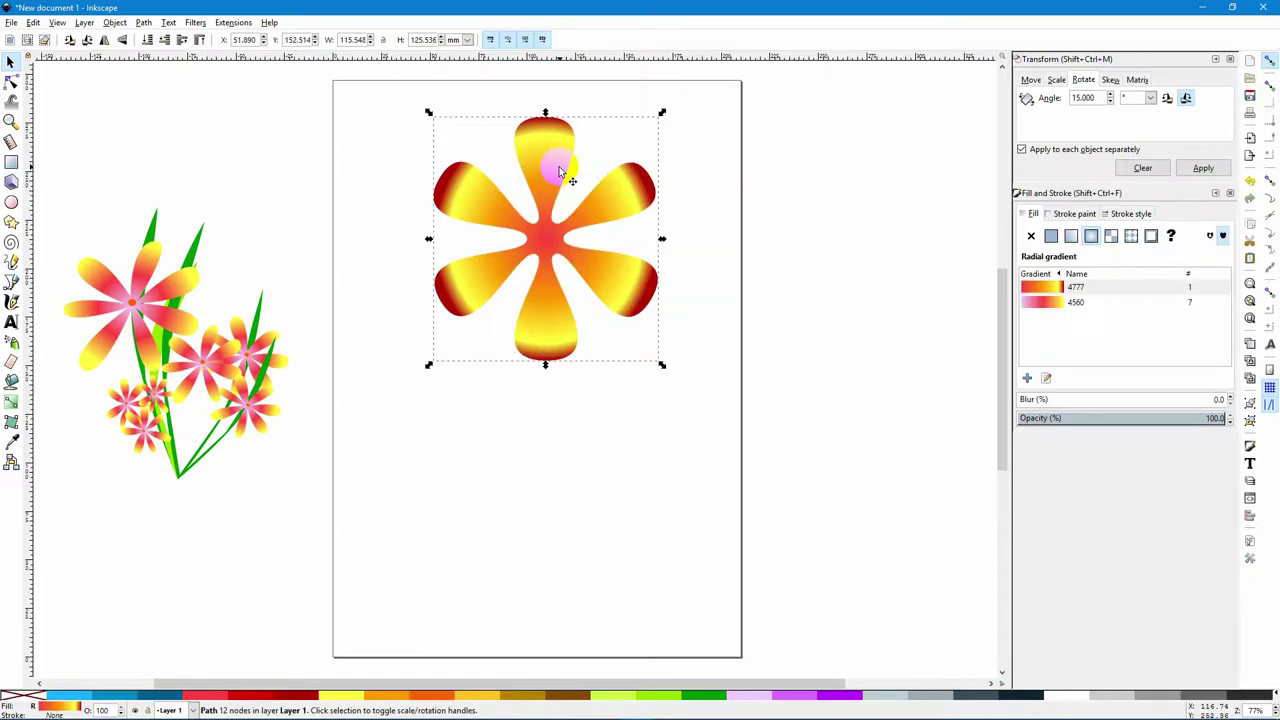
key("ctrl")
key("ctrl+d")
left_click(560, 172)
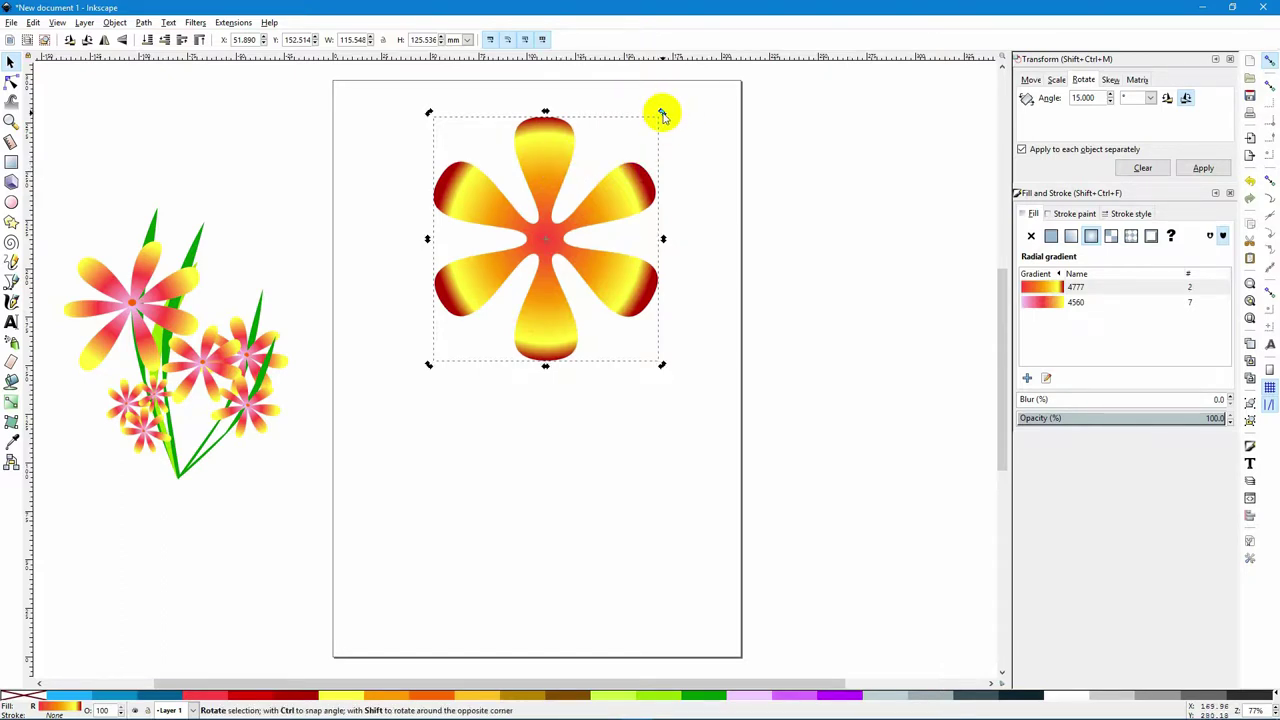
left_click_drag(662, 115, 718, 162)
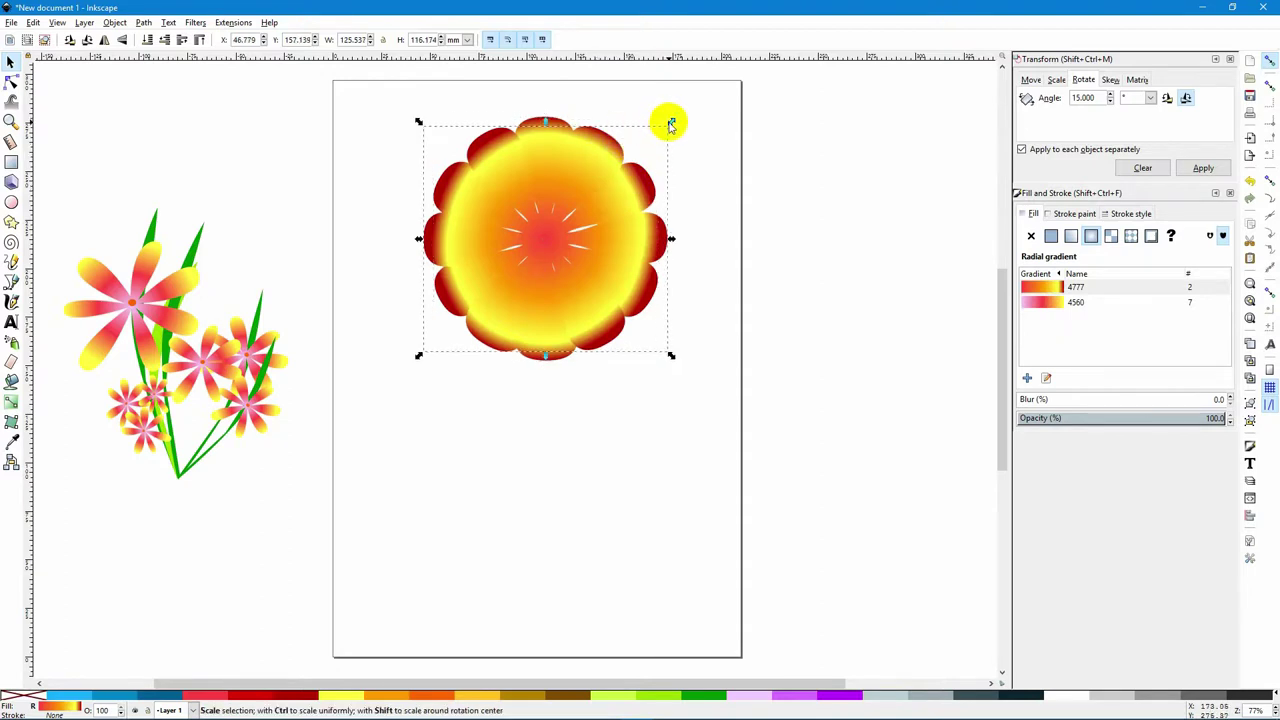
- Scale the rotated flower copy down proportionally to about 107 mm wide and place it over the middle of the larger flower
key("ctrl")
left_click_drag(669, 124, 663, 160)
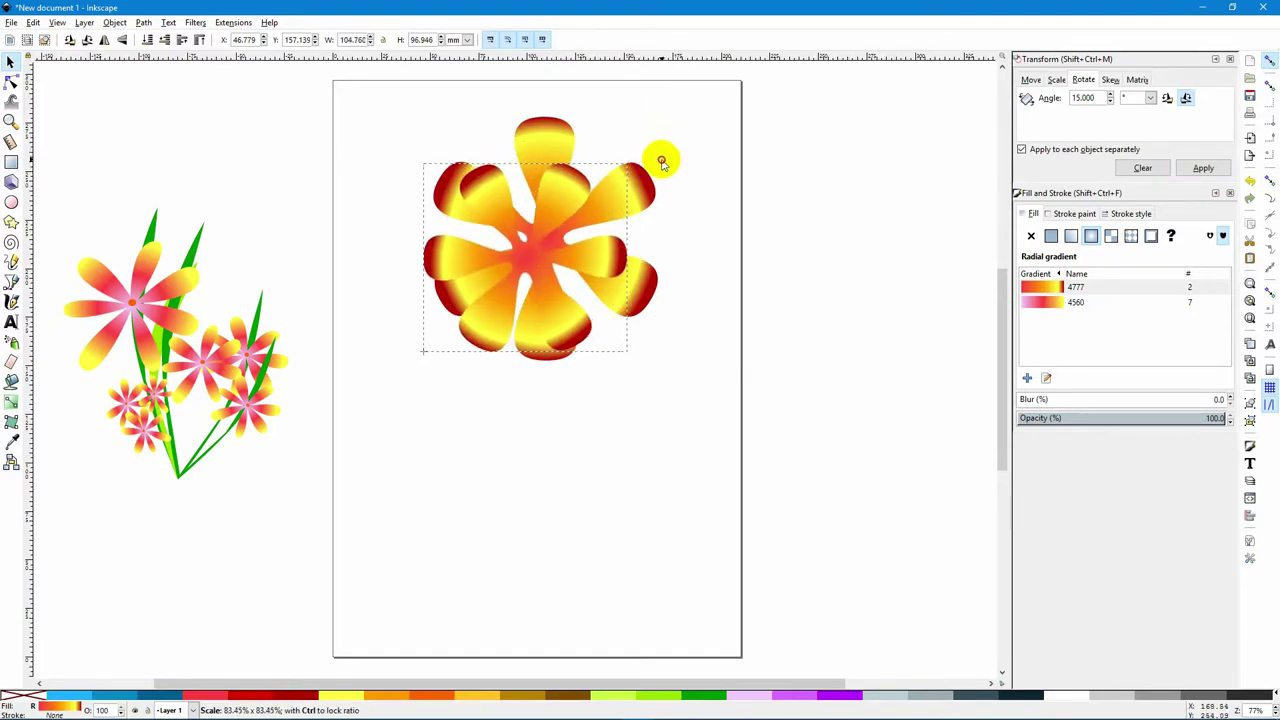
left_click_drag(571, 200, 571, 190)
left_click(703, 280)
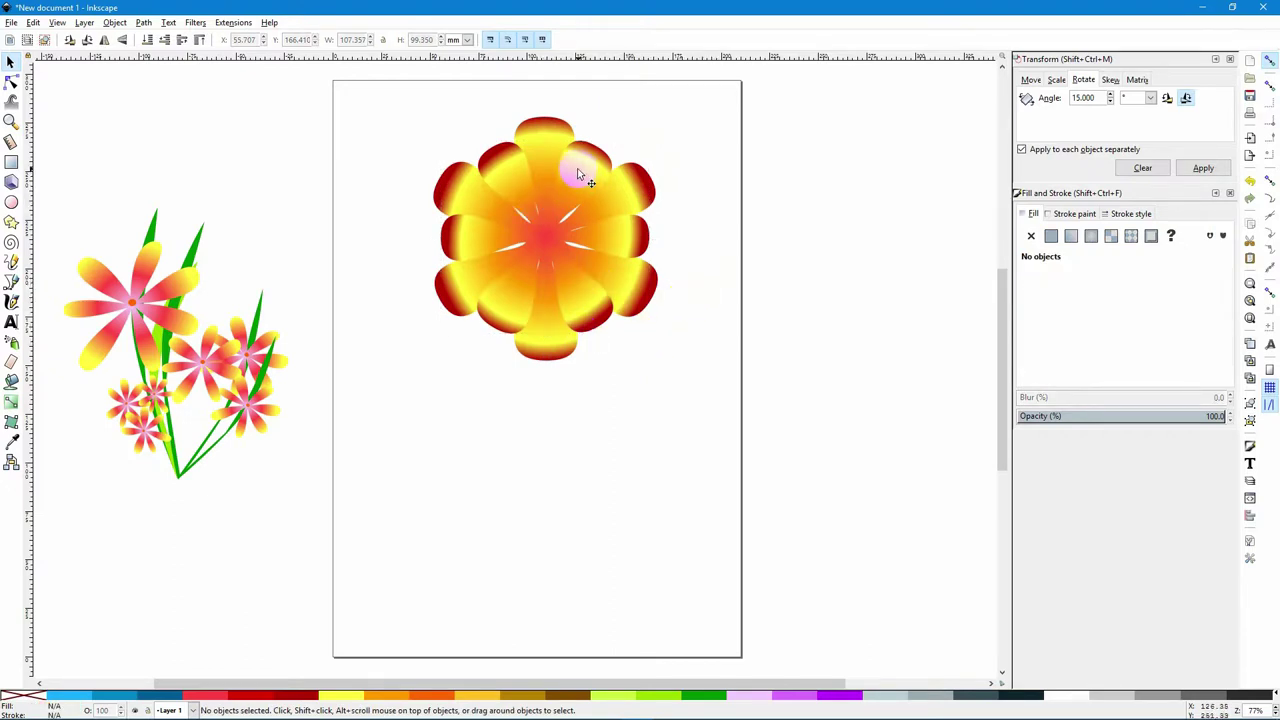
- Try to center the smaller flower over the larger one by eye with small position adjustments
left_click_drag(580, 172, 583, 172)
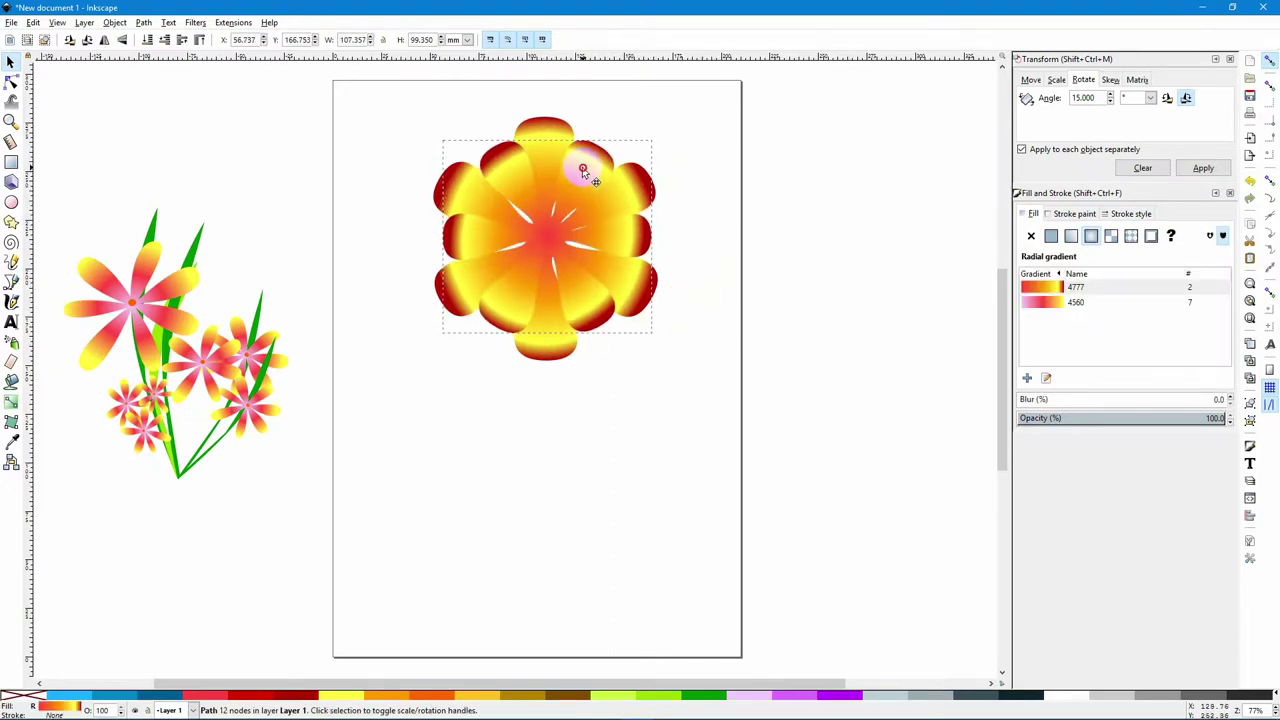
key("bracketleft")
key("bracketleft")
key("bracketleft")
key("bracketleft")
key("bracketleft")
key("bracketleft")
key("bracketleft")
key("bracketleft")
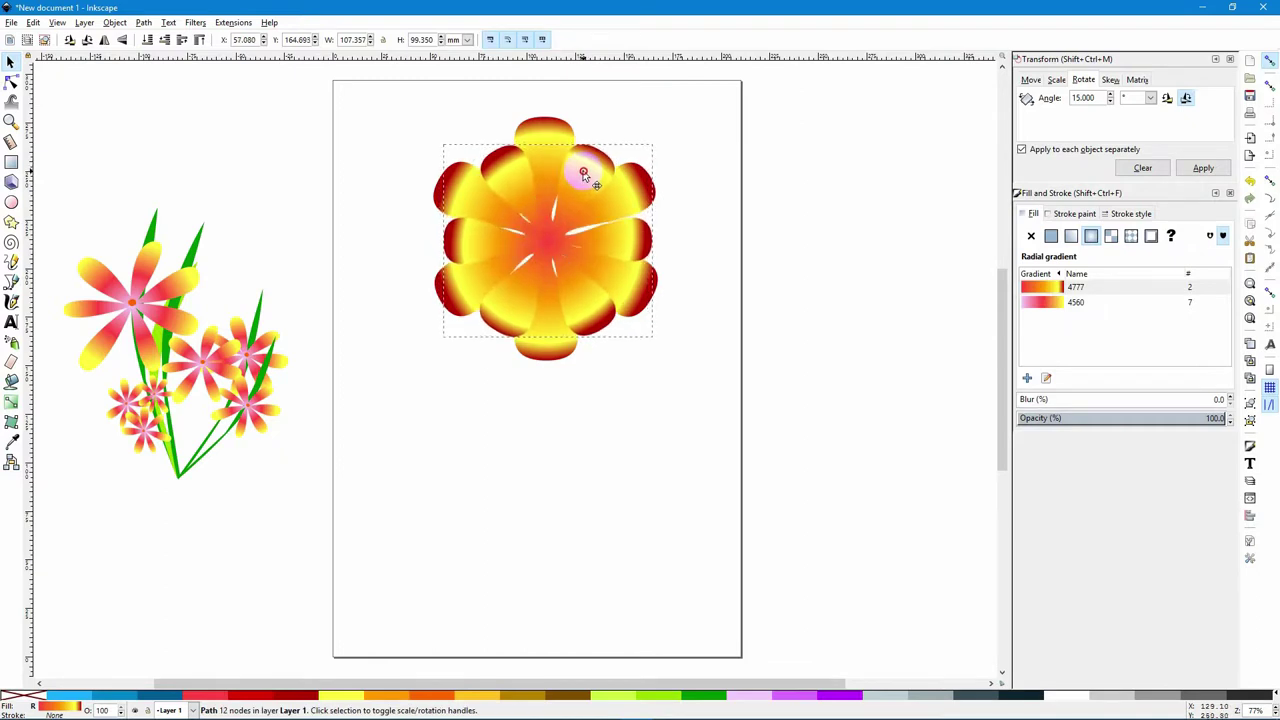
left_click(583, 172)
left_click(395, 112)
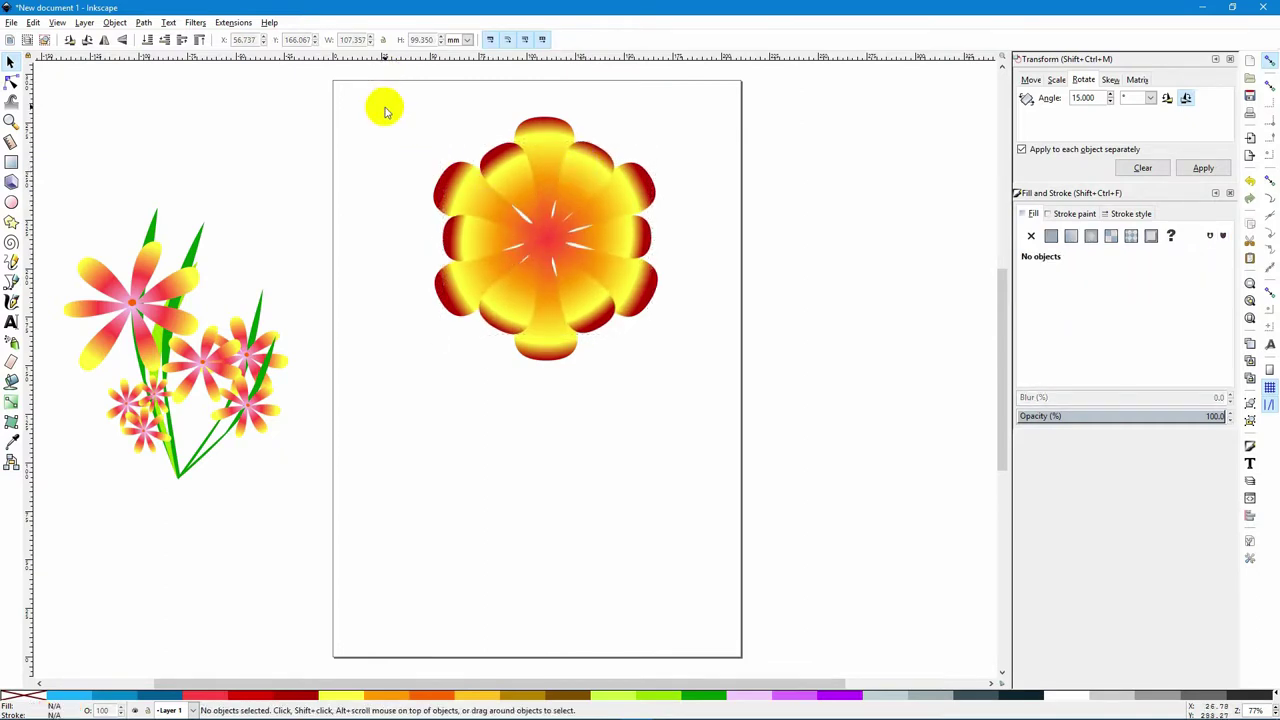
- Align the centers of the two flower shapes on both the vertical and horizontal axes
left_click_drag(405, 110, 705, 405)
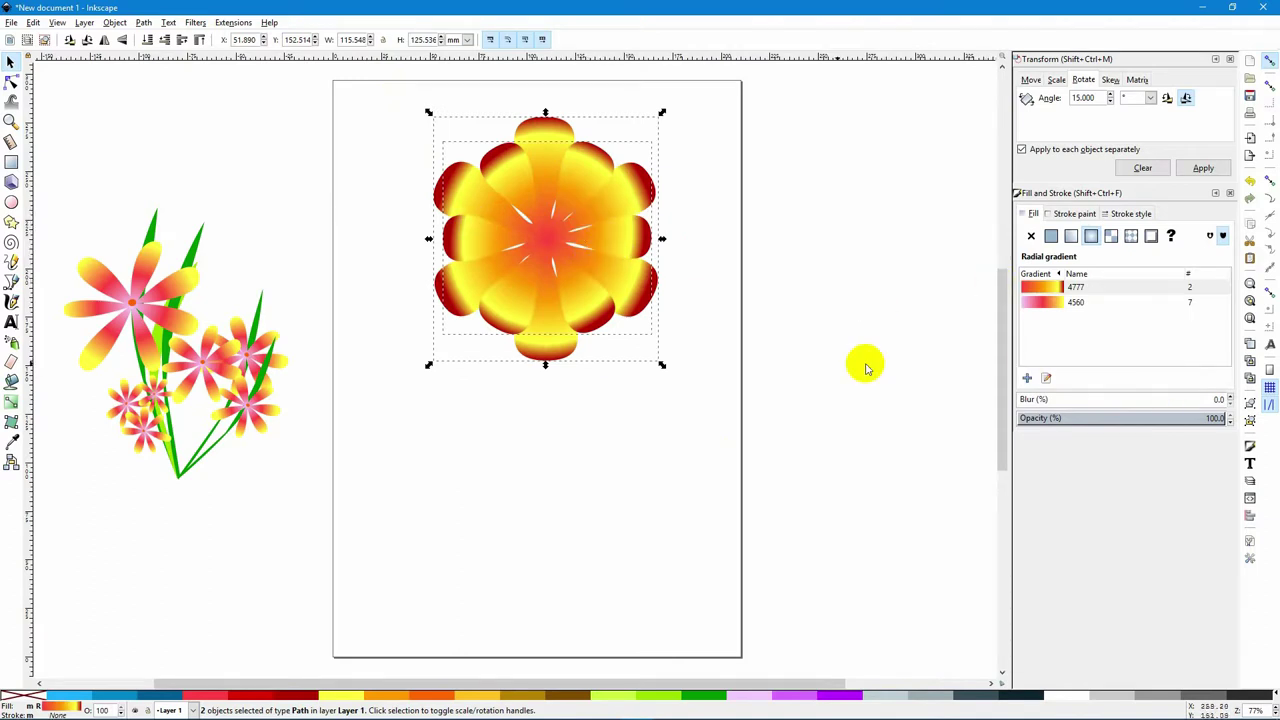
left_click(1249, 518)
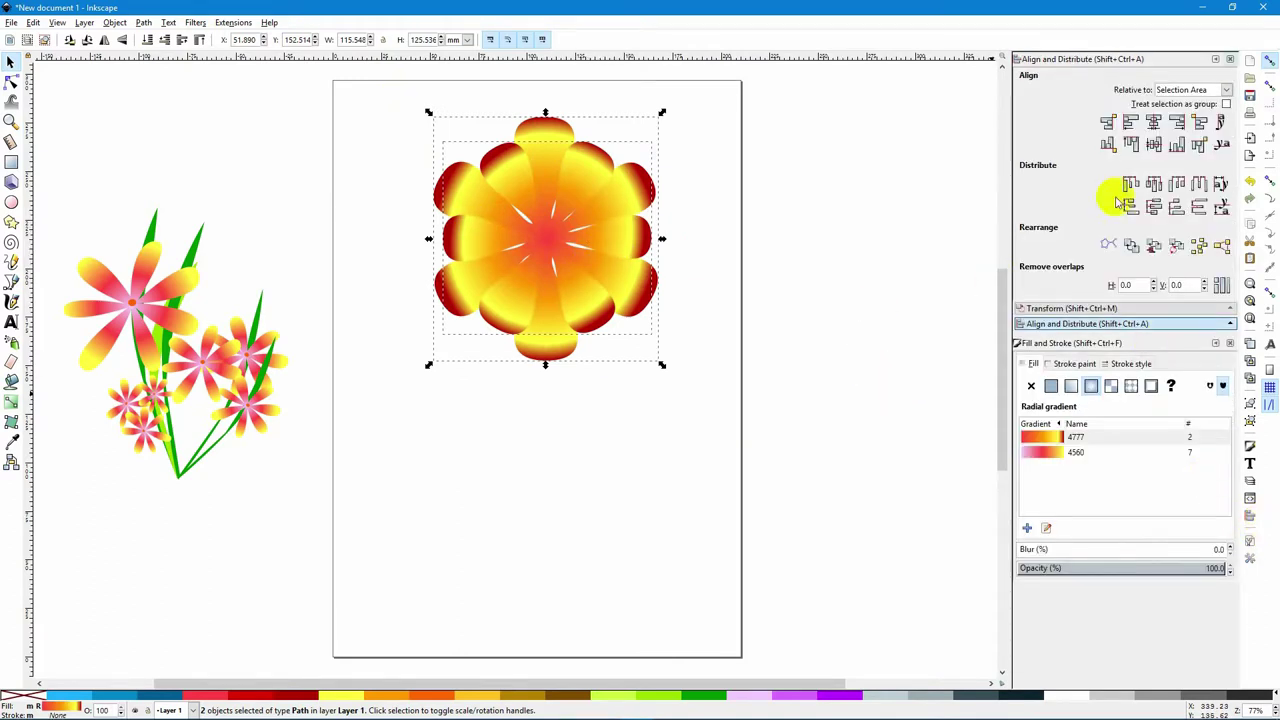
left_click(1153, 145)
left_click(629, 443)
- Duplicate both flower layers, scale the copy to about 88 mm wide, and place it over the flower's middle
left_click_drag(388, 115, 758, 405)
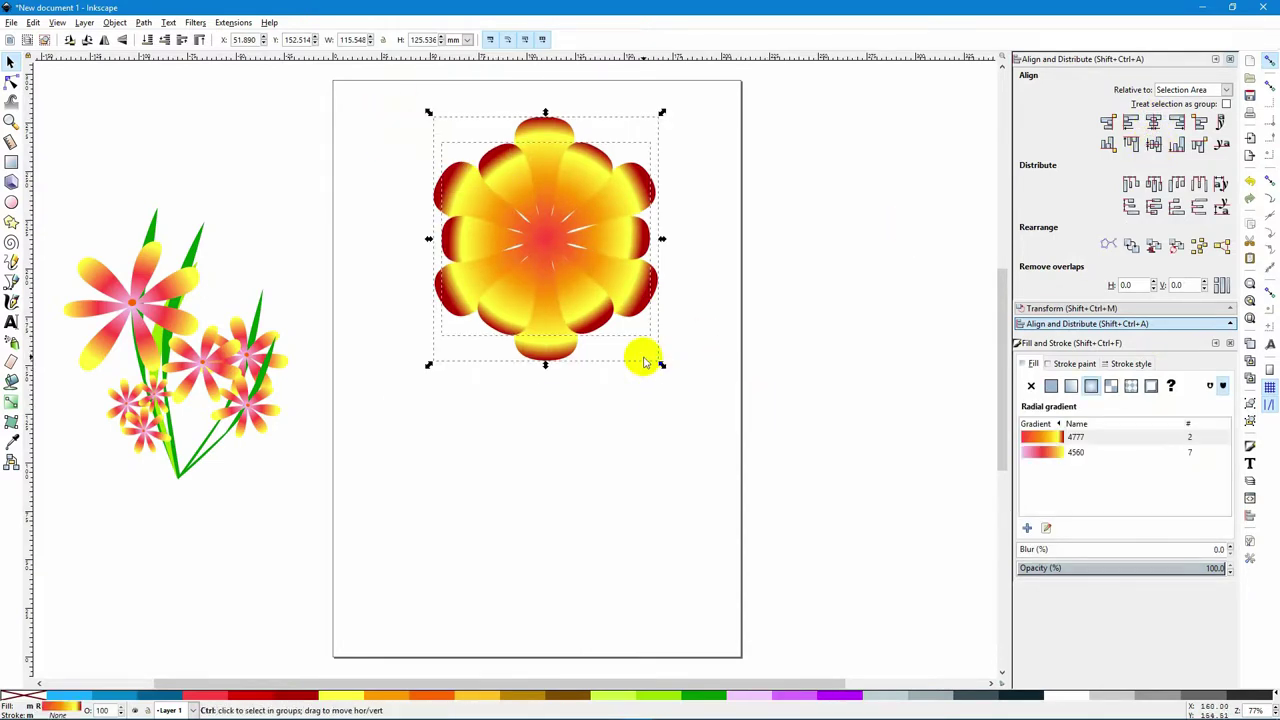
key("ctrl+v")
left_click_drag(758, 236, 700, 291)
left_click_drag(646, 347, 580, 195)
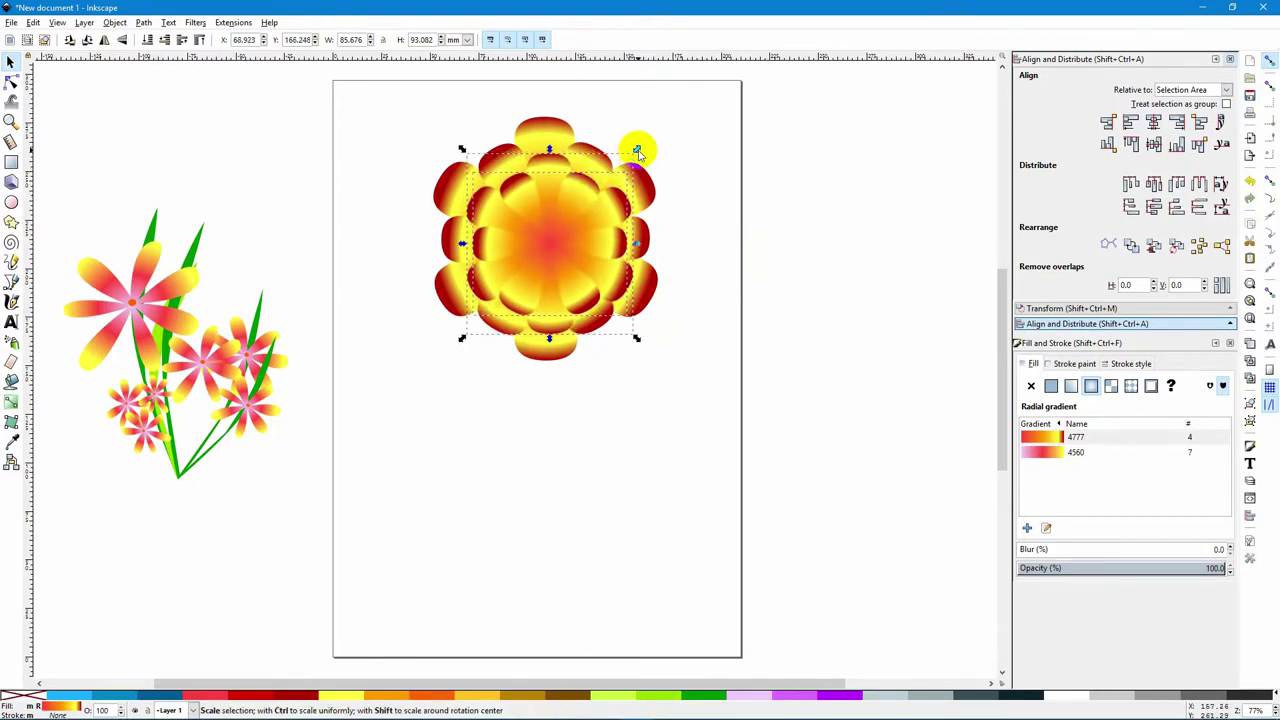
left_click_drag(637, 151, 644, 146)
left_click_drag(573, 198, 574, 209)
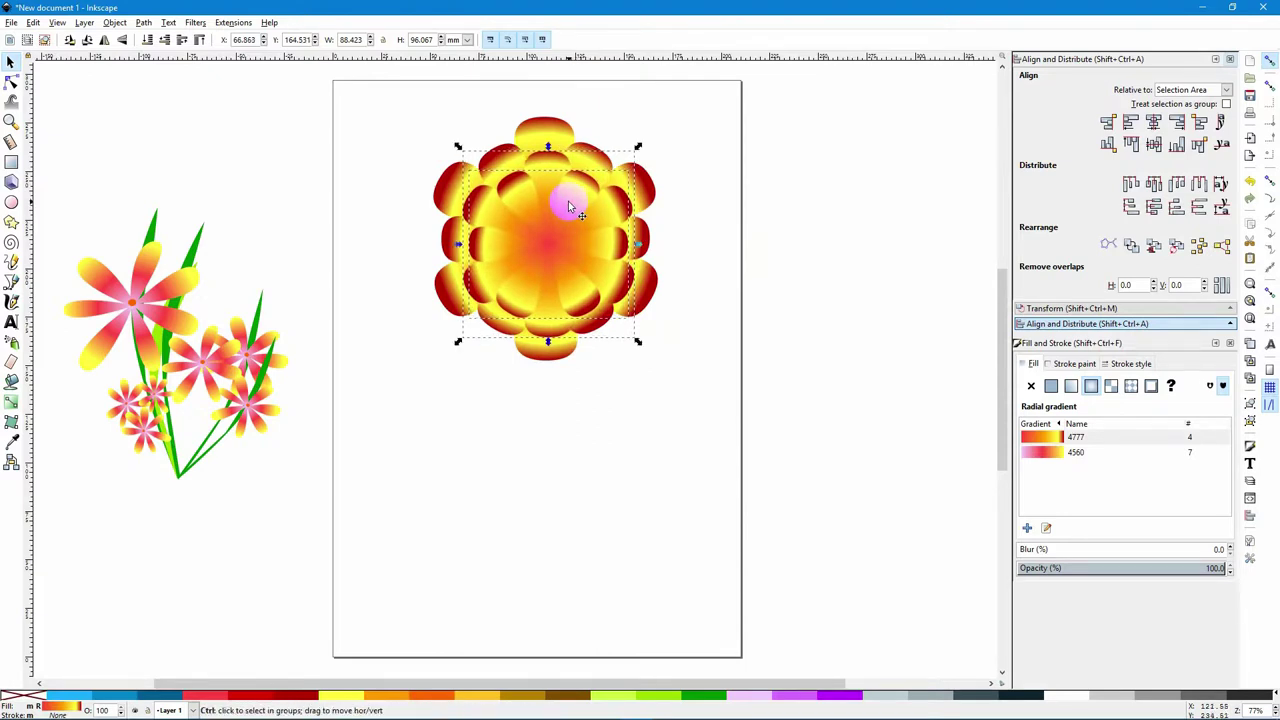
- Add two more duplicates of the layer pair, scaled to about 61 mm and 44 mm wide, stacked toward the center
left_click_drag(637, 146, 604, 160)
mouse_move(576, 211)
left_mouse_down()
mouse_move(580, 246)
mouse_move(584, 229)
left_mouse_up()
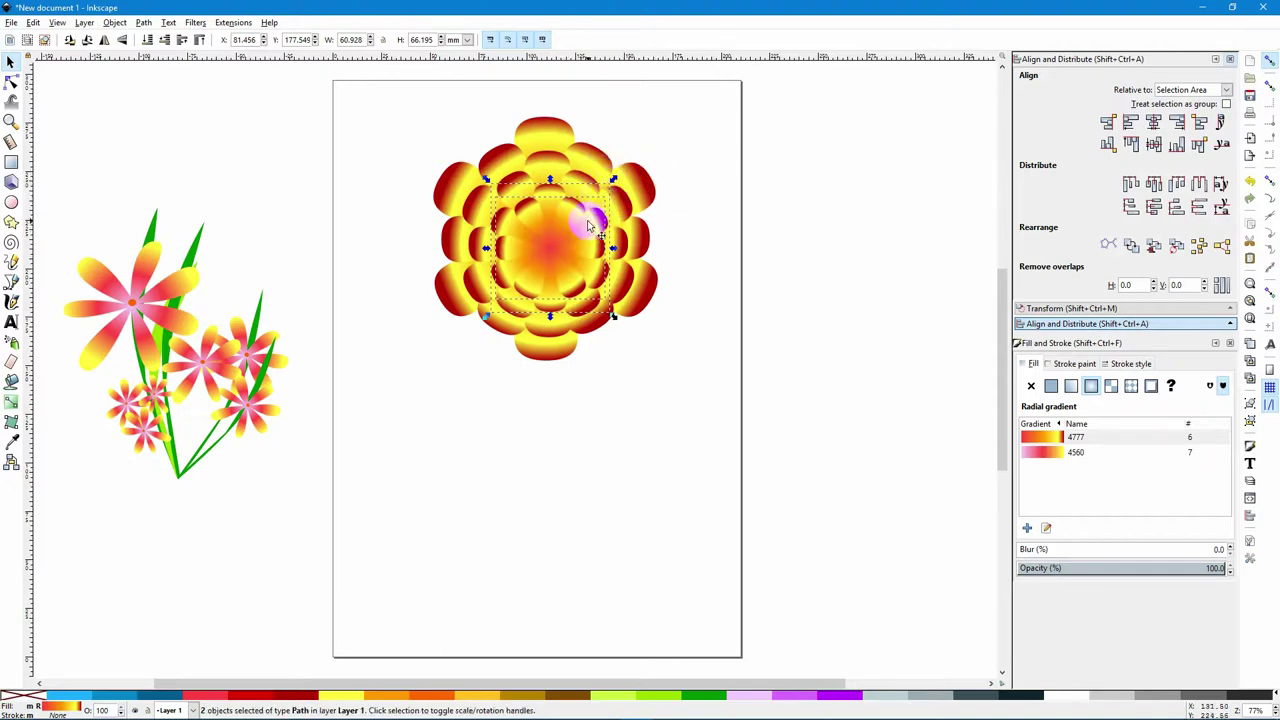
left_click_drag(573, 245, 614, 215)
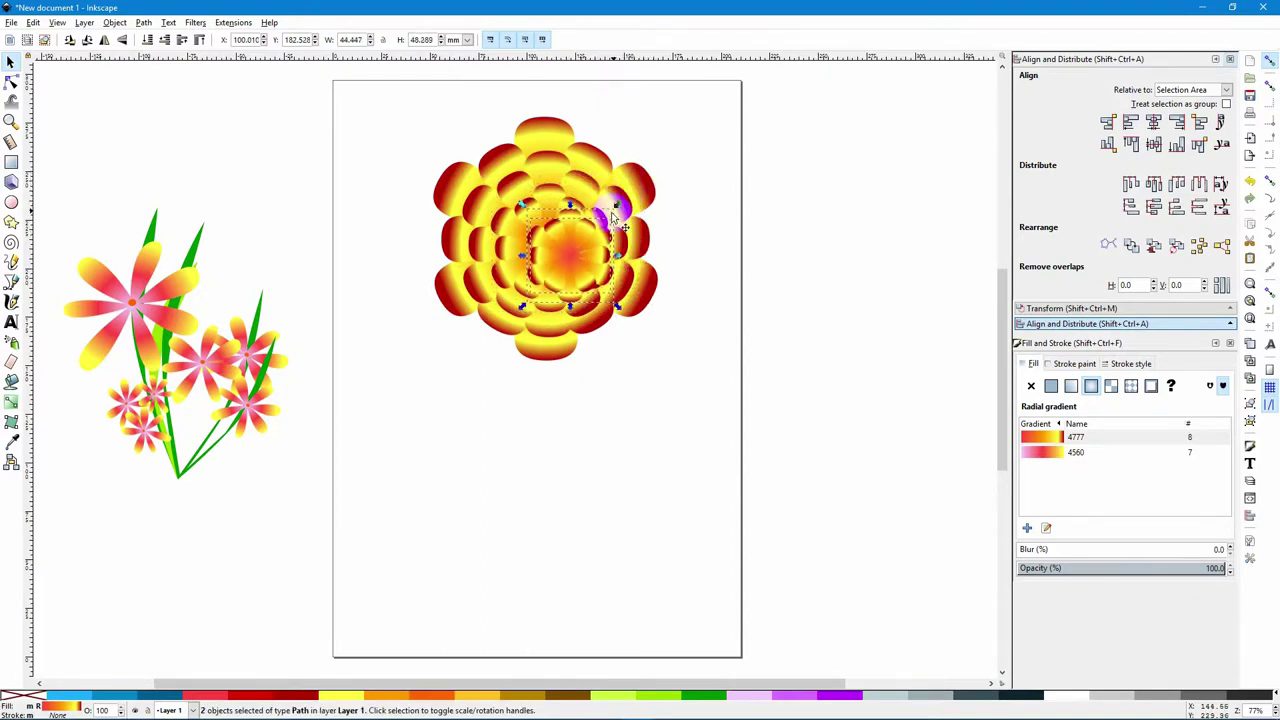
- Center all eight flower layers on each other along both the vertical and horizontal axes
left_click(580, 416)
left_click_drag(391, 120, 688, 408)
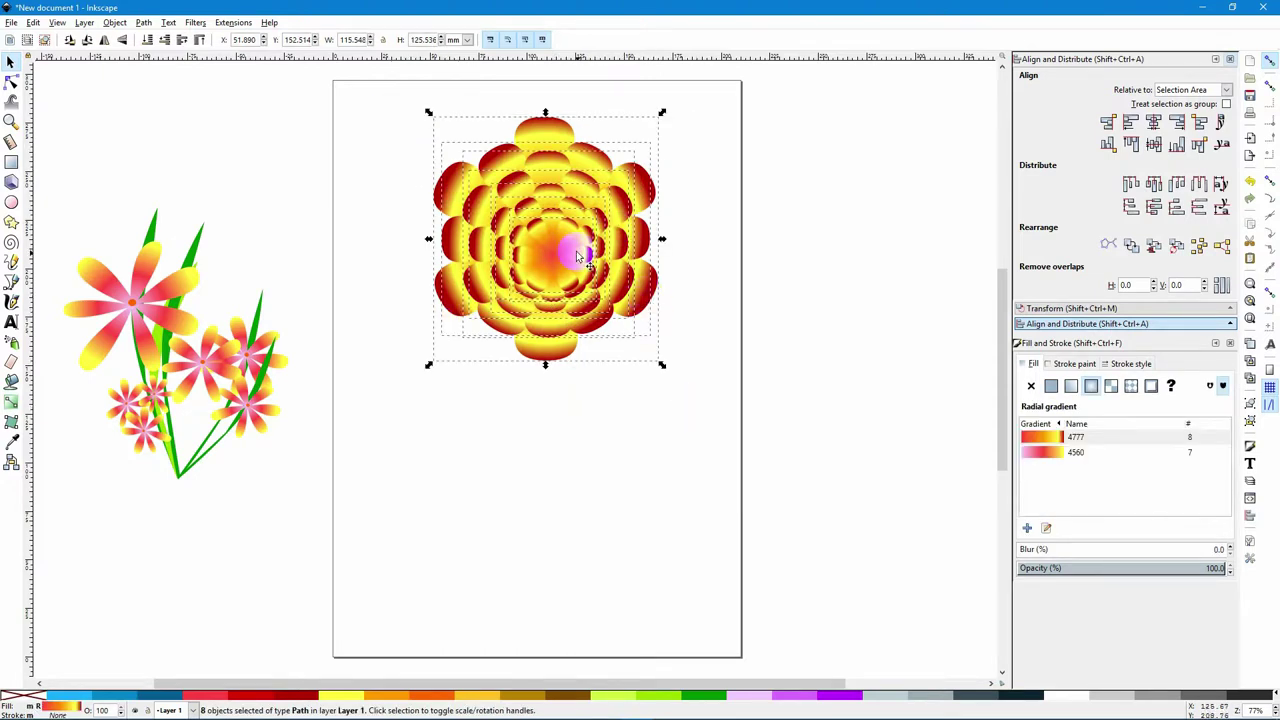
left_click(1156, 123)
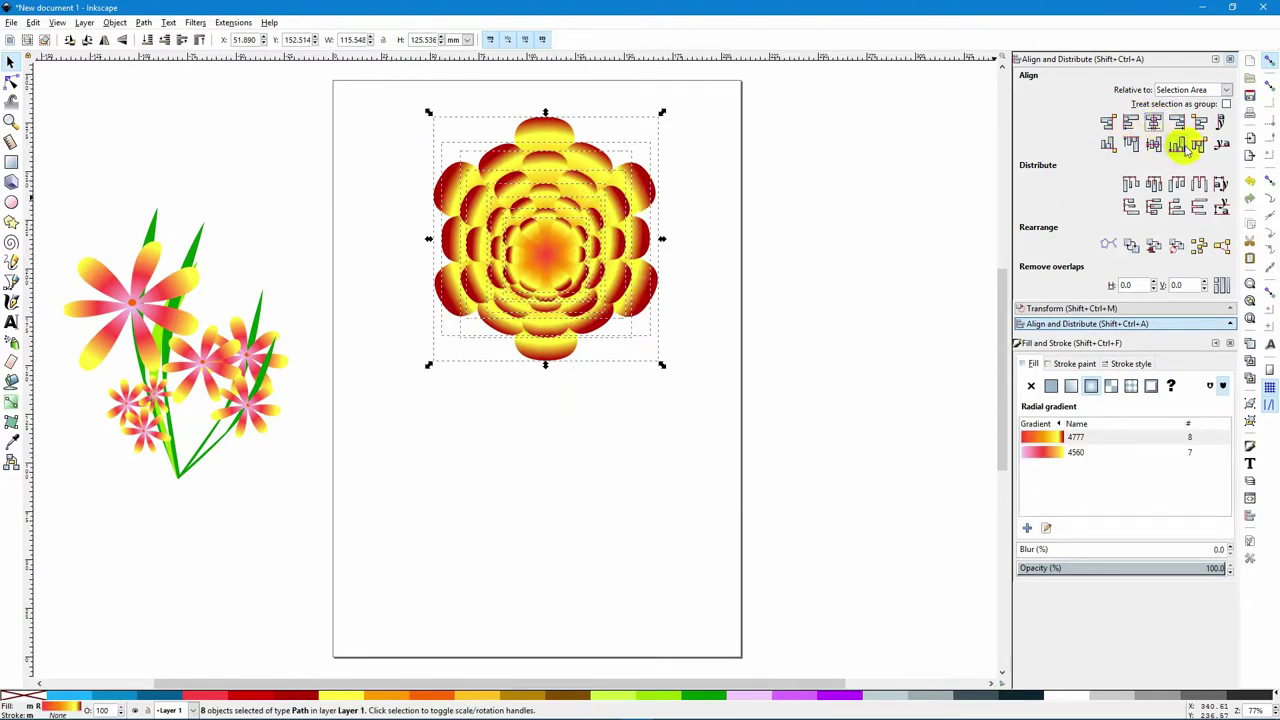
left_click(1153, 145)
left_click(531, 476)
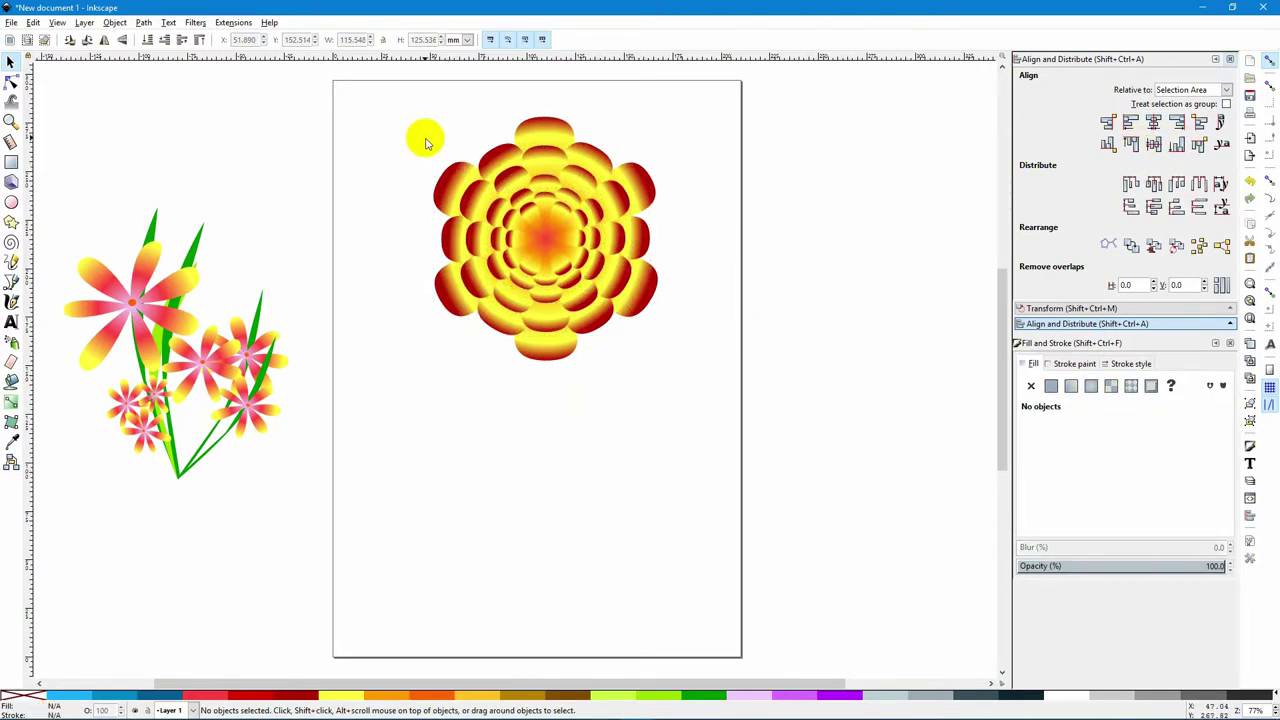
- Move the whole layered flower slightly toward the left side of the page
left_click_drag(395, 103, 674, 426)
left_click_drag(621, 252, 571, 256)
left_click(658, 360)
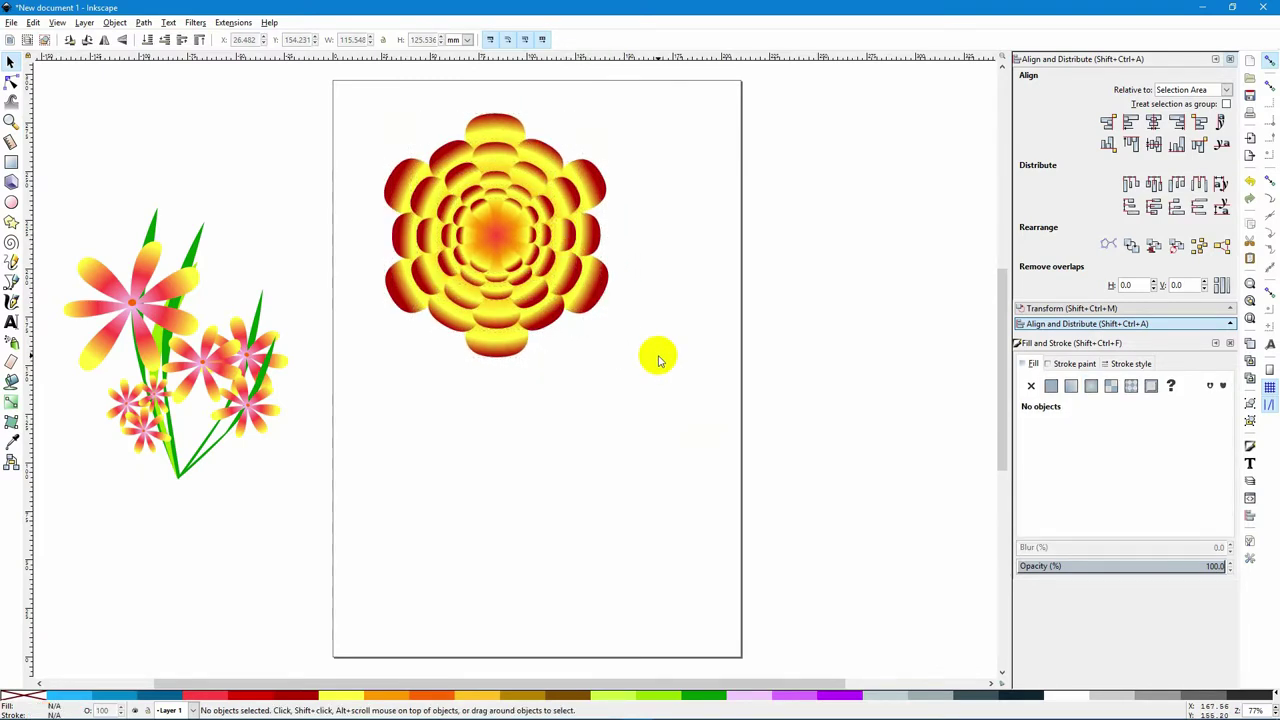
- Duplicate the largest outer flower layer and lower the copy to the bottom of the stack
left_click(500, 127)
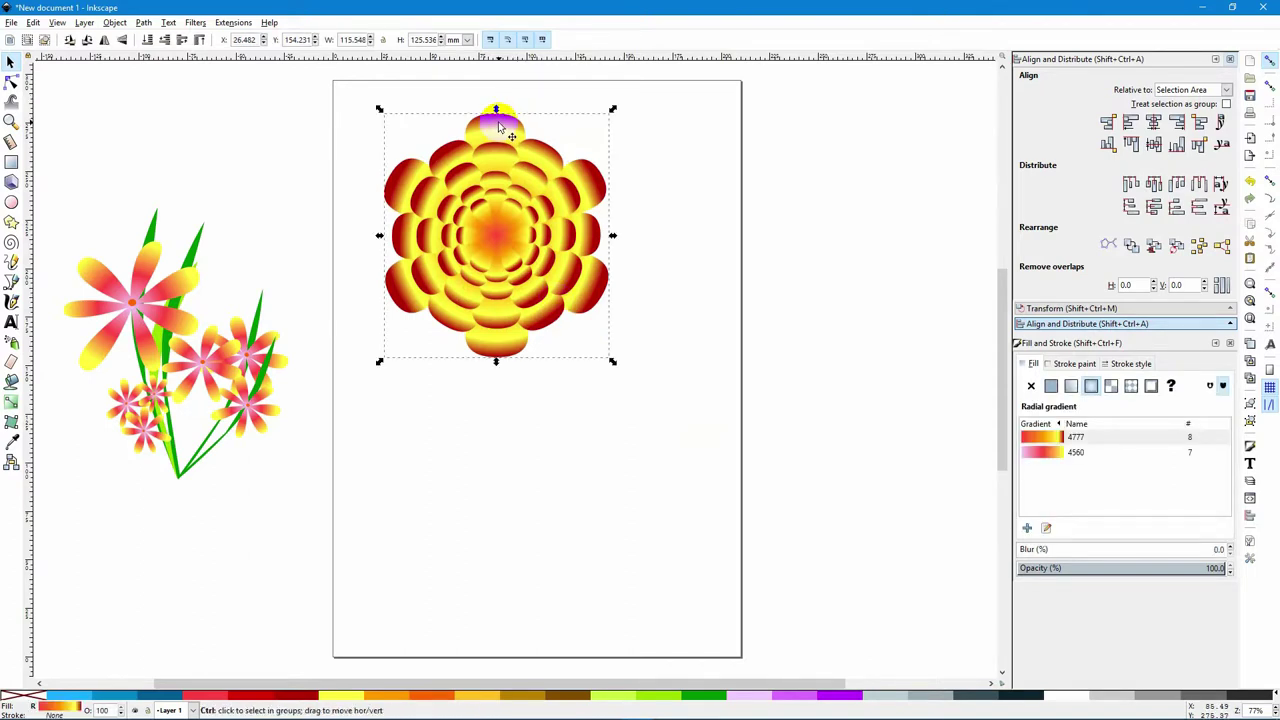
left_click_drag(500, 127, 560, 147)
left_click_drag(543, 98, 540, 120)
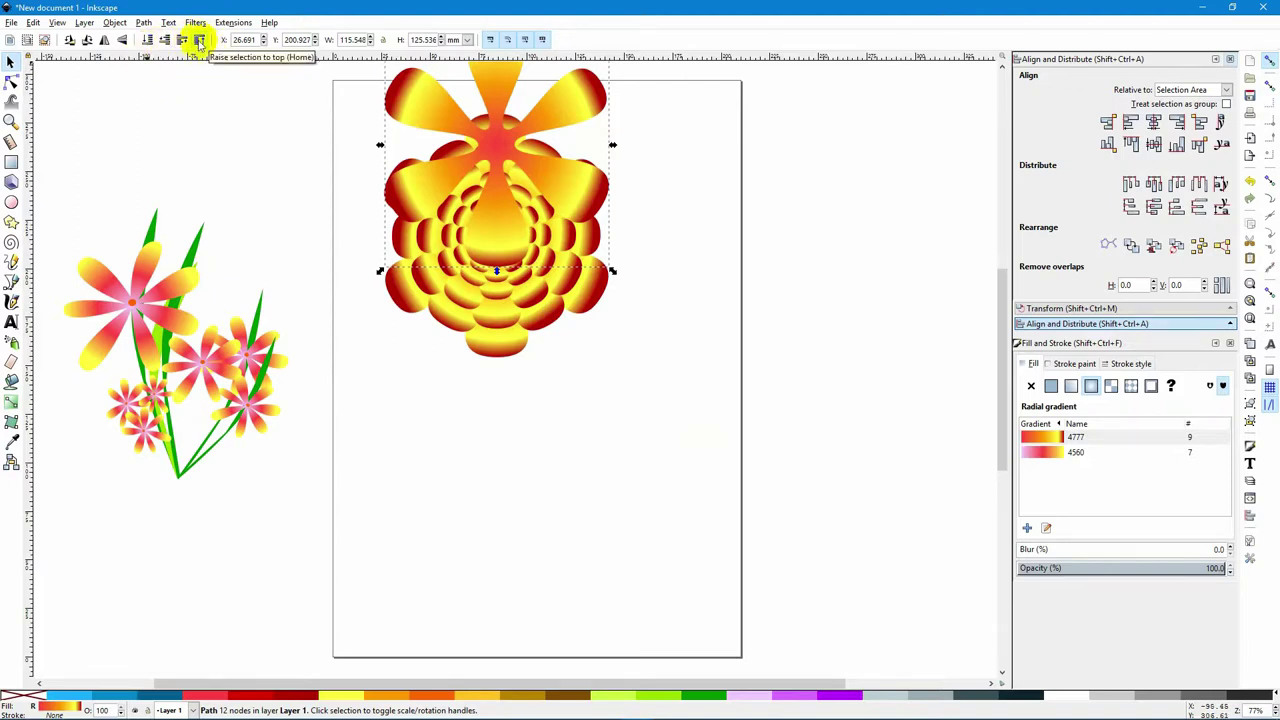
left_click(147, 40)
- Rotate the bottom copy of the outer flower and move it behind the layered flower
left_click_drag(530, 105, 651, 180)
left_click(660, 198)
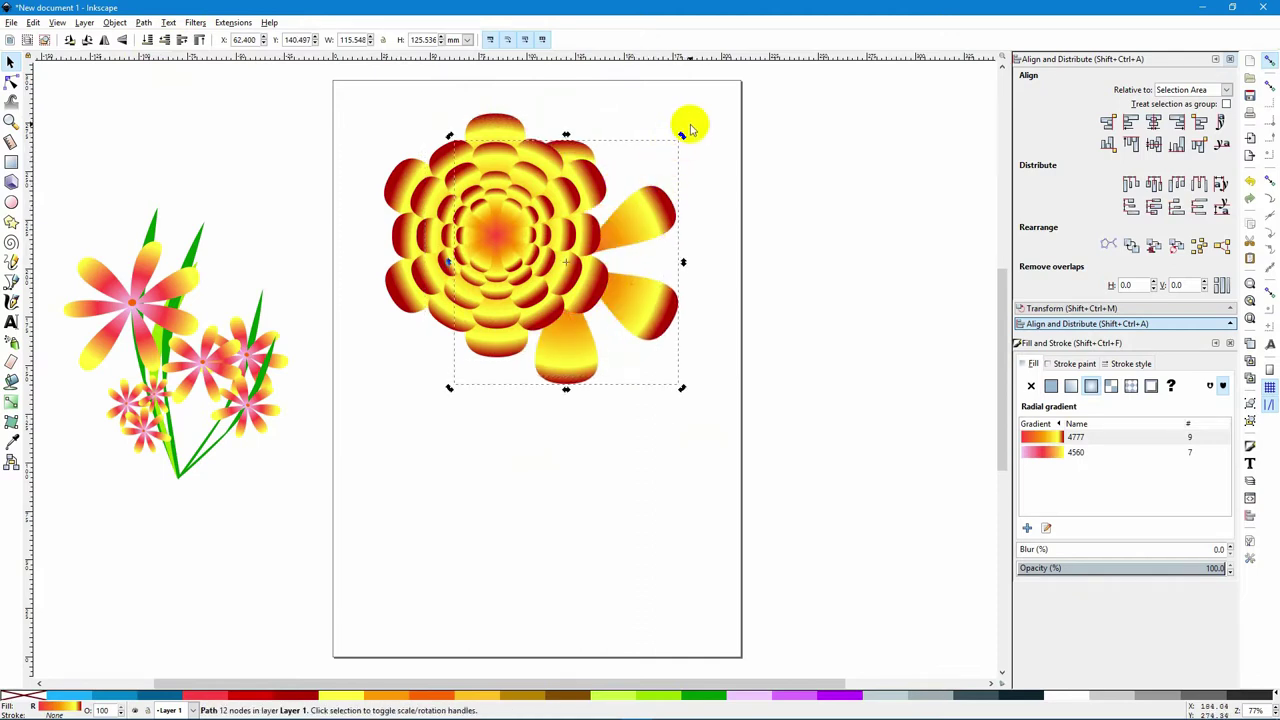
left_click_drag(681, 133, 732, 189)
left_click_drag(651, 251, 590, 235)
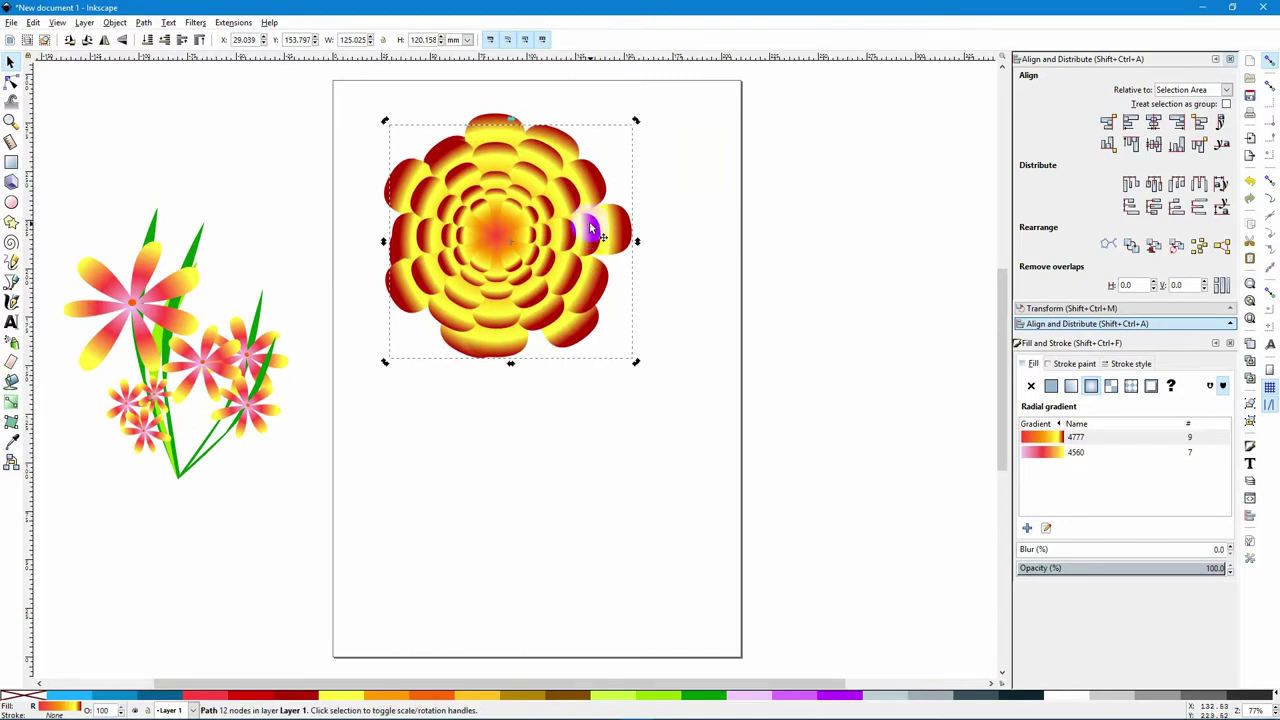
- Refine the back layer's rotation and position so its petals fill the gaps between the outer petals
mouse_move(637, 121)
left_mouse_down()
mouse_move(626, 106)
mouse_move(646, 122)
left_mouse_up()
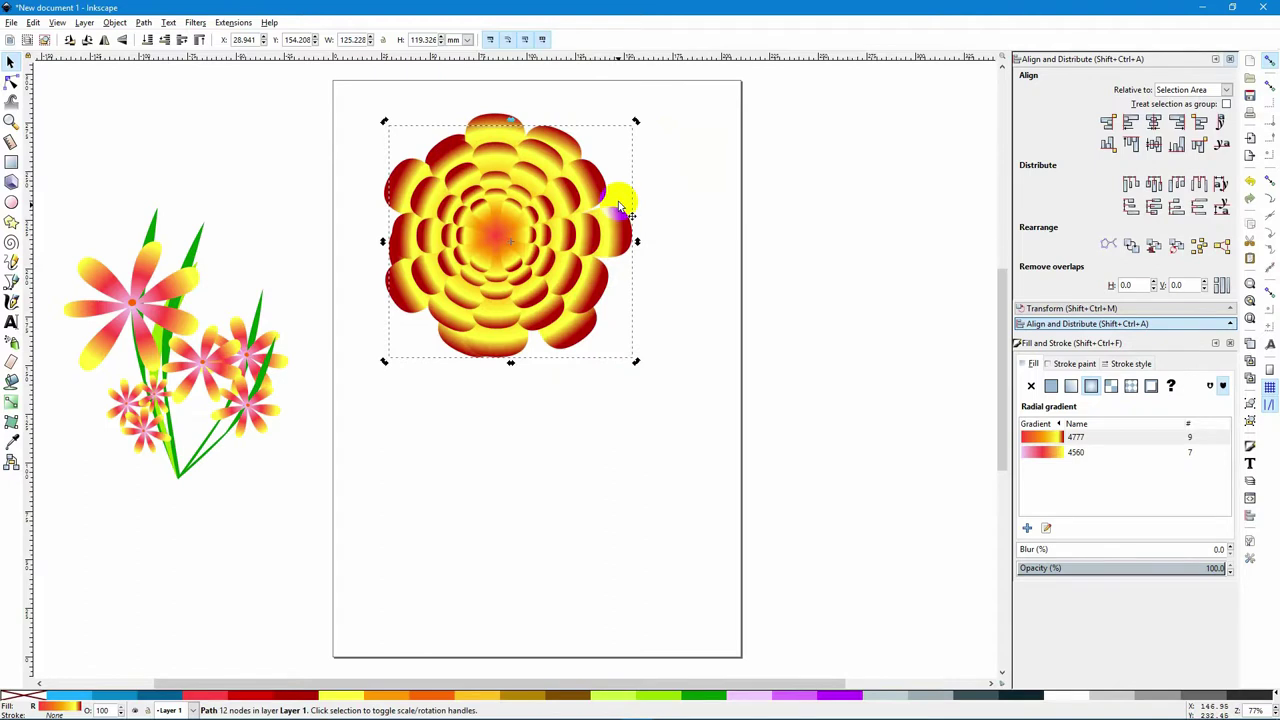
mouse_move(619, 233)
left_mouse_down()
mouse_move(602, 229)
mouse_move(614, 229)
left_mouse_up()
left_click(614, 229)
mouse_move(627, 122)
left_mouse_down()
mouse_move(645, 131)
mouse_move(643, 114)
mouse_move(645, 130)
left_mouse_up()
left_click(612, 244)
left_click_drag(611, 243, 610, 230)
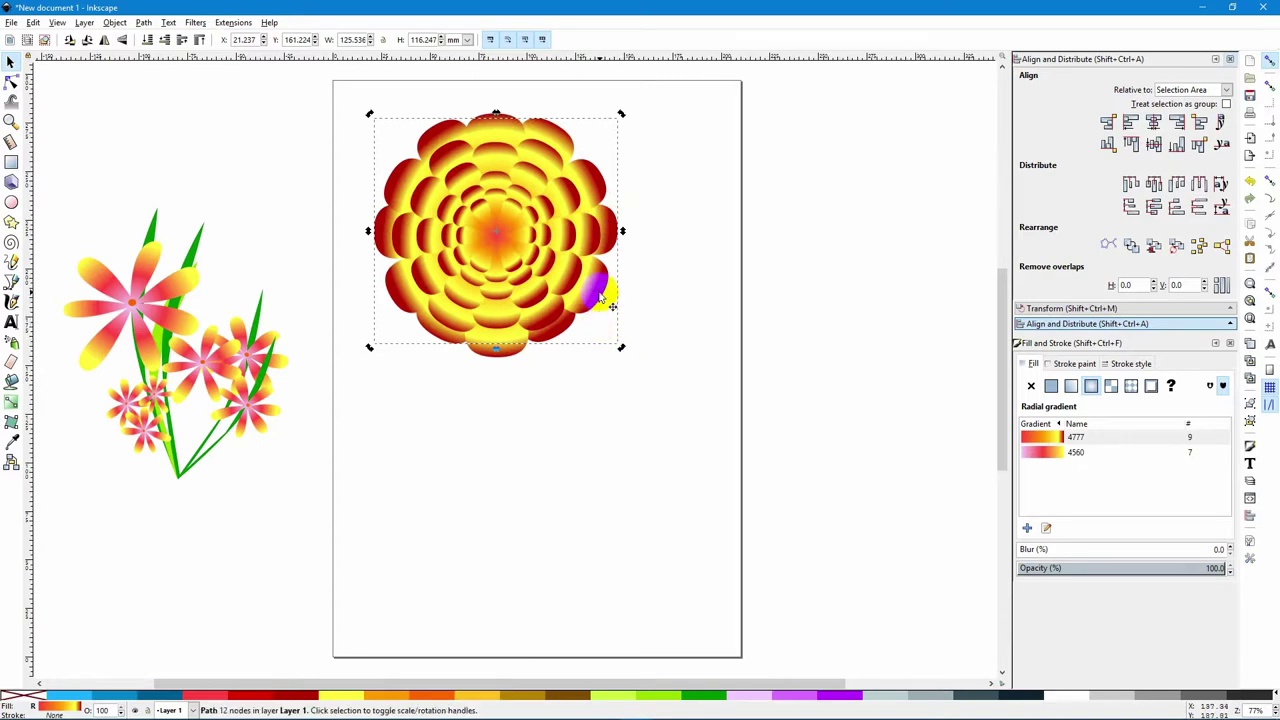
left_click_drag(537, 343, 537, 343)
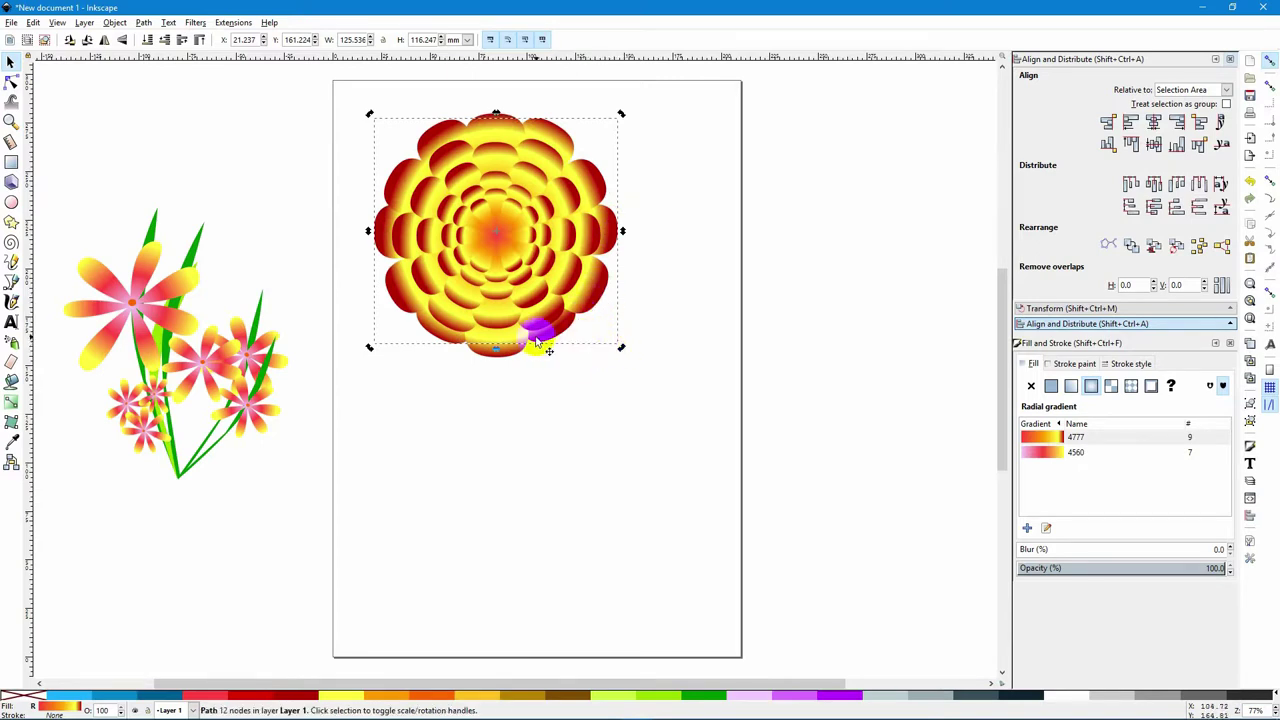
left_click(685, 373)
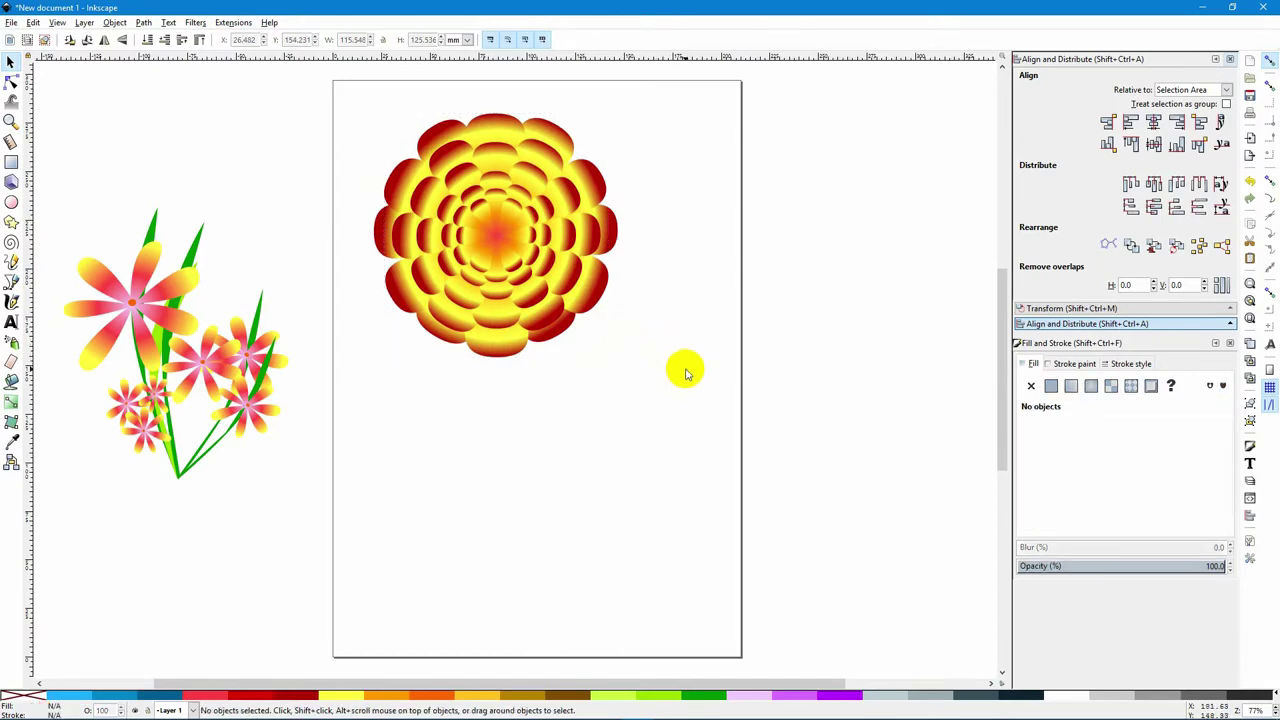
left_click_drag(500, 318, 500, 318)
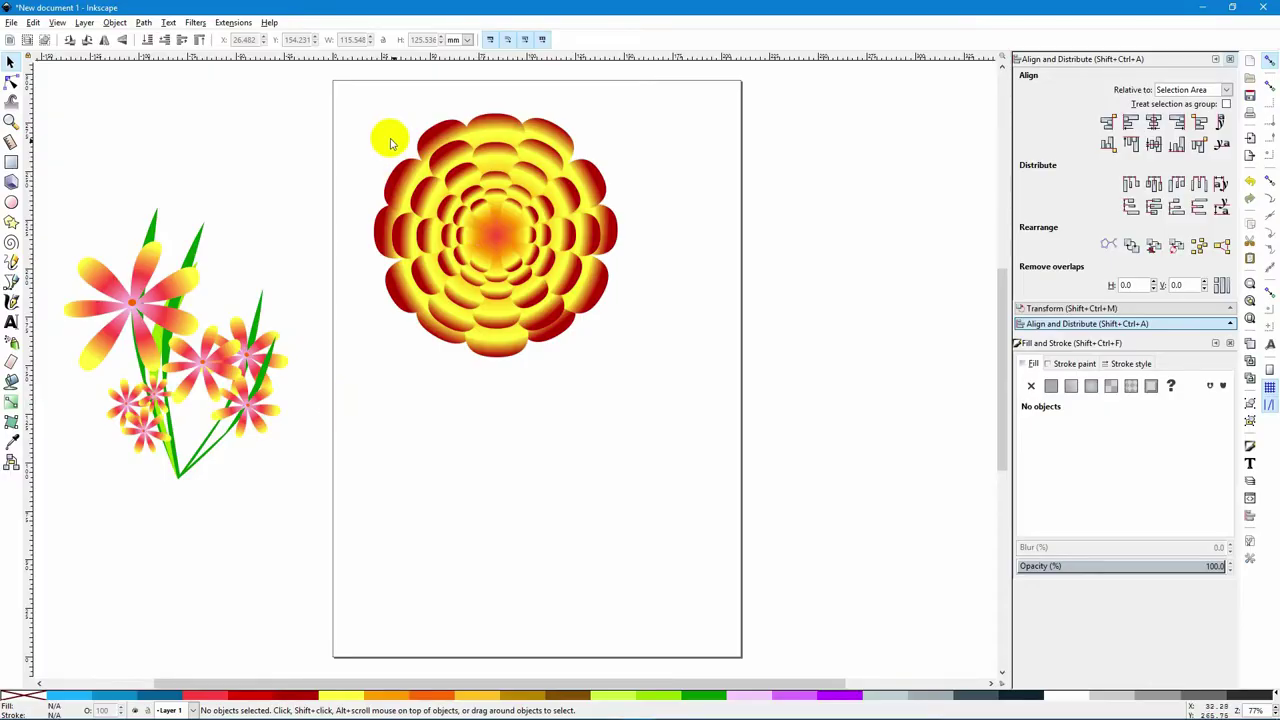
- Group all nine layers of the flower into one object
mouse_move(338, 113)
left_mouse_down()
mouse_move(691, 371)
mouse_move(705, 420)
left_mouse_up()
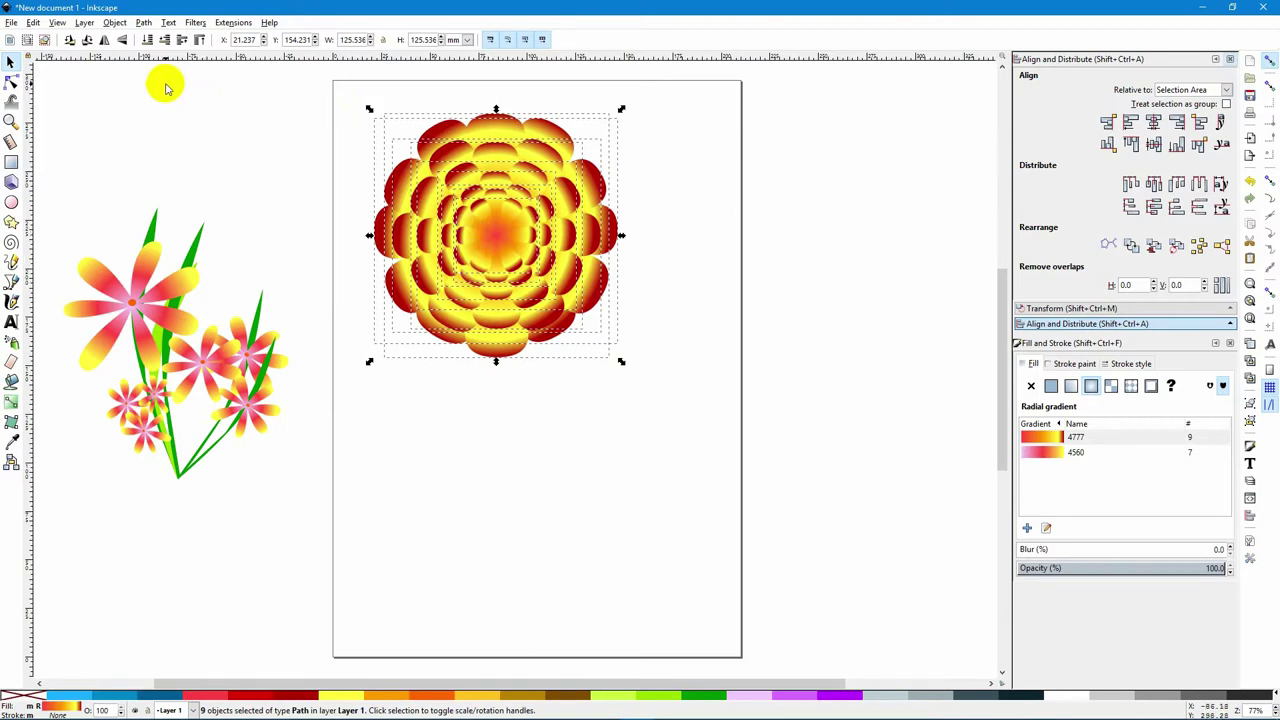
left_click(114, 23)
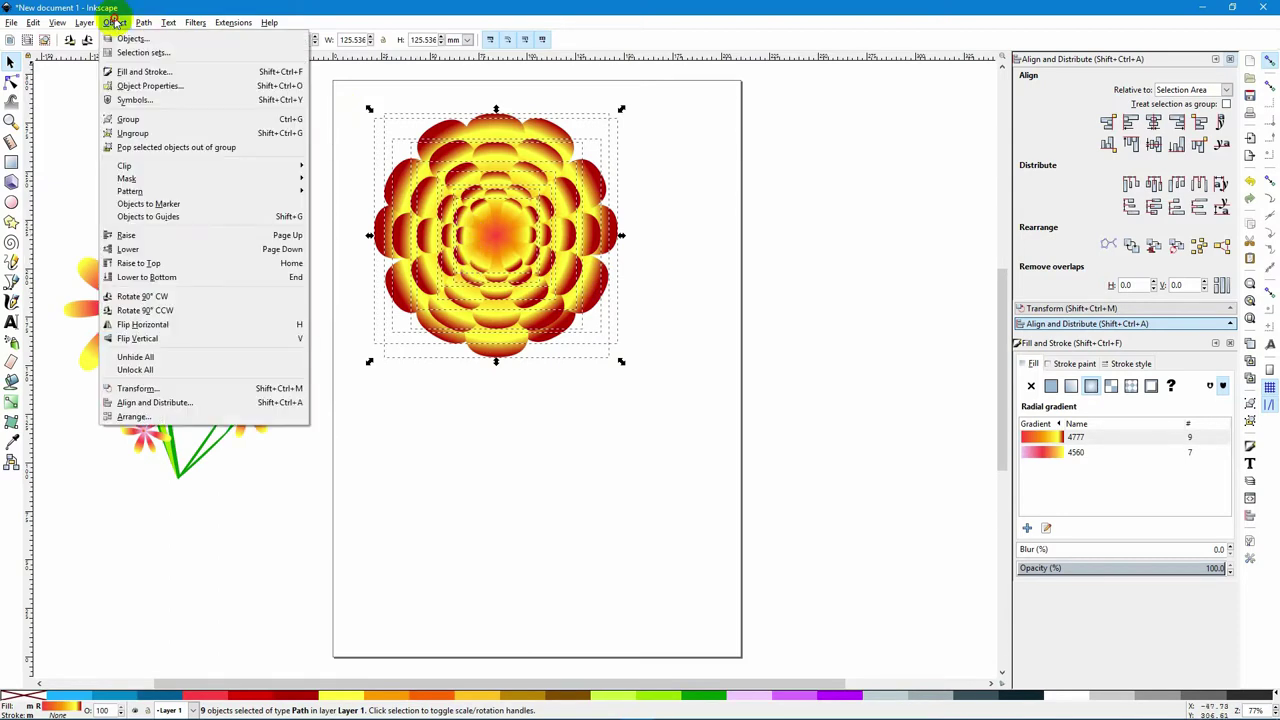
left_click(128, 120)
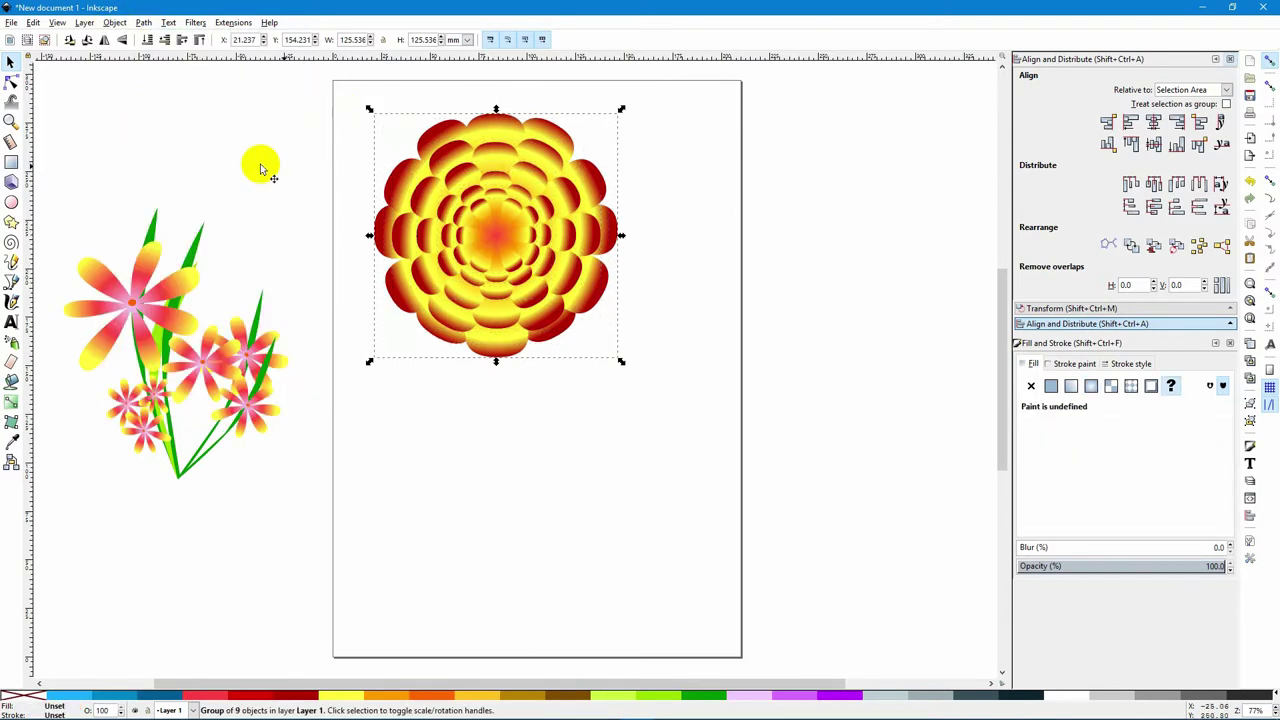
- Duplicate the grouped flower, shrink and tilt the copy to about 81 by 72 mm, and place it at the large flower's lower right
key("ctrl+d")
left_click_drag(548, 268, 804, 440)
left_click_drag(877, 537, 834, 480)
left_click_drag(814, 374, 760, 228)
left_click(757, 214)
left_click(750, 280)
left_click_drag(750, 280, 736, 336)
left_click(516, 440)
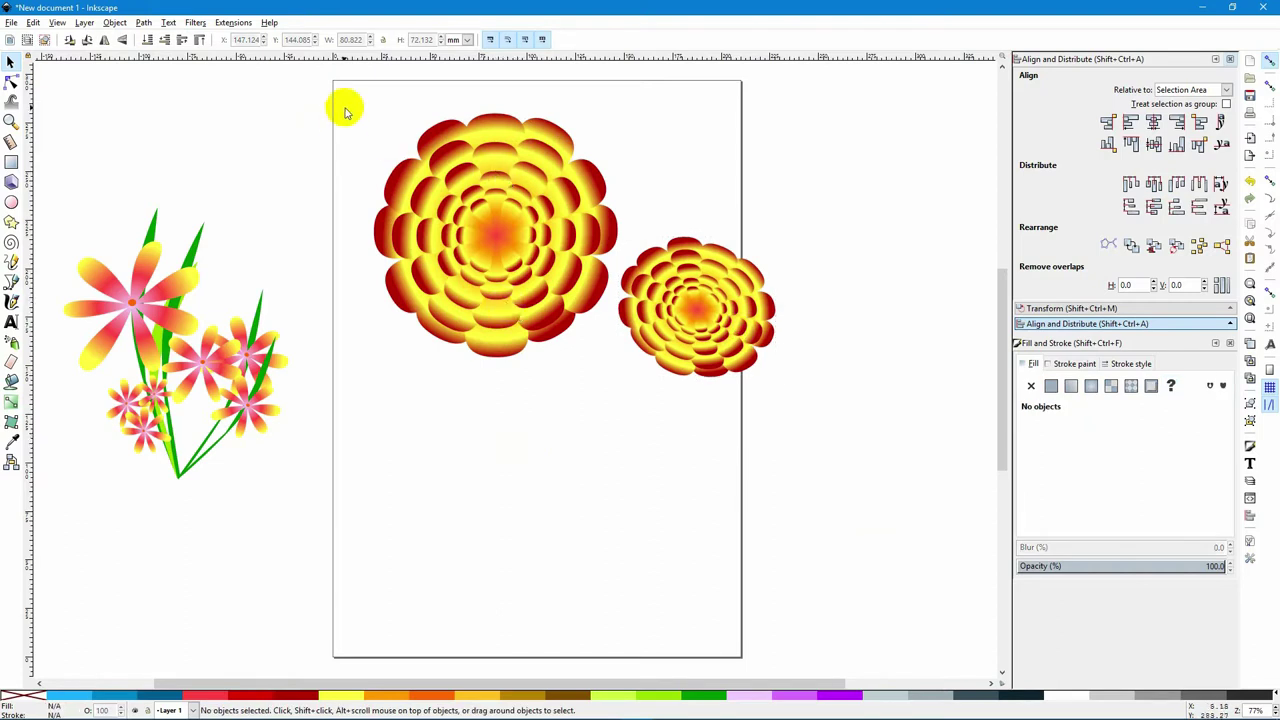
- Flatten the large flower vertically to a height of about 104 mm
left_click_drag(344, 103, 614, 377)
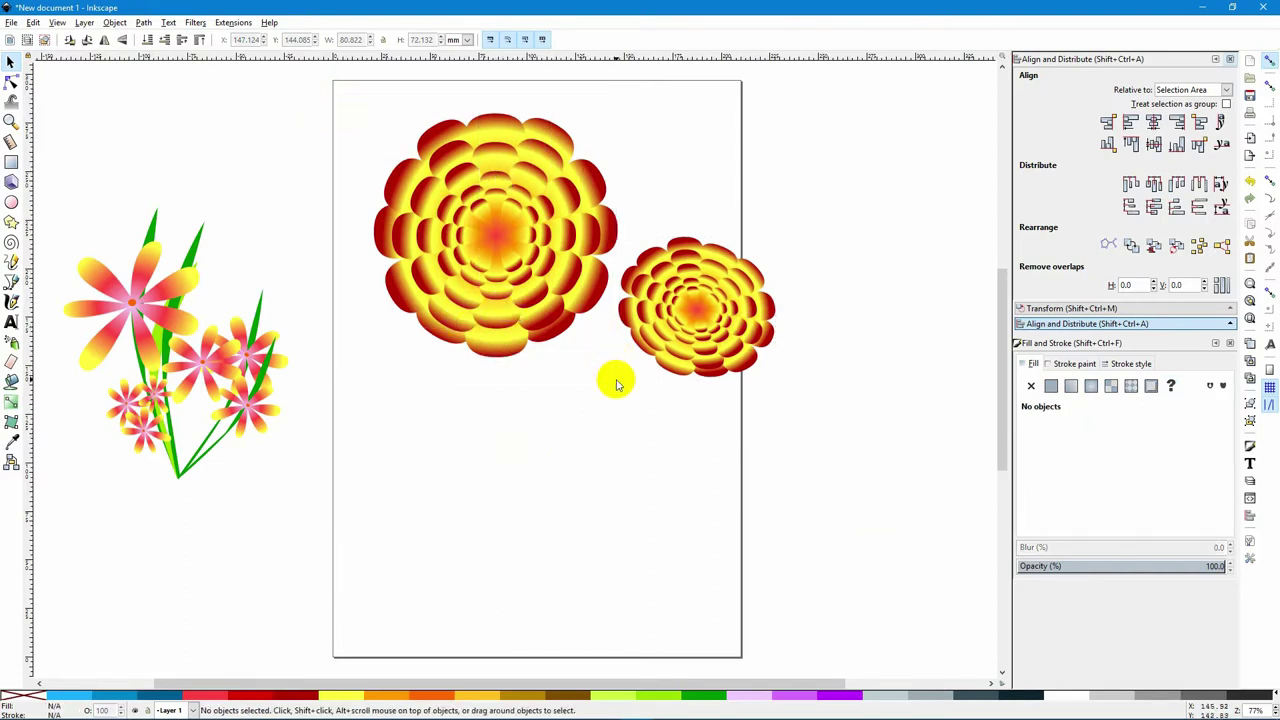
left_click(508, 329)
left_click_drag(496, 362, 500, 320)
left_click(556, 400)
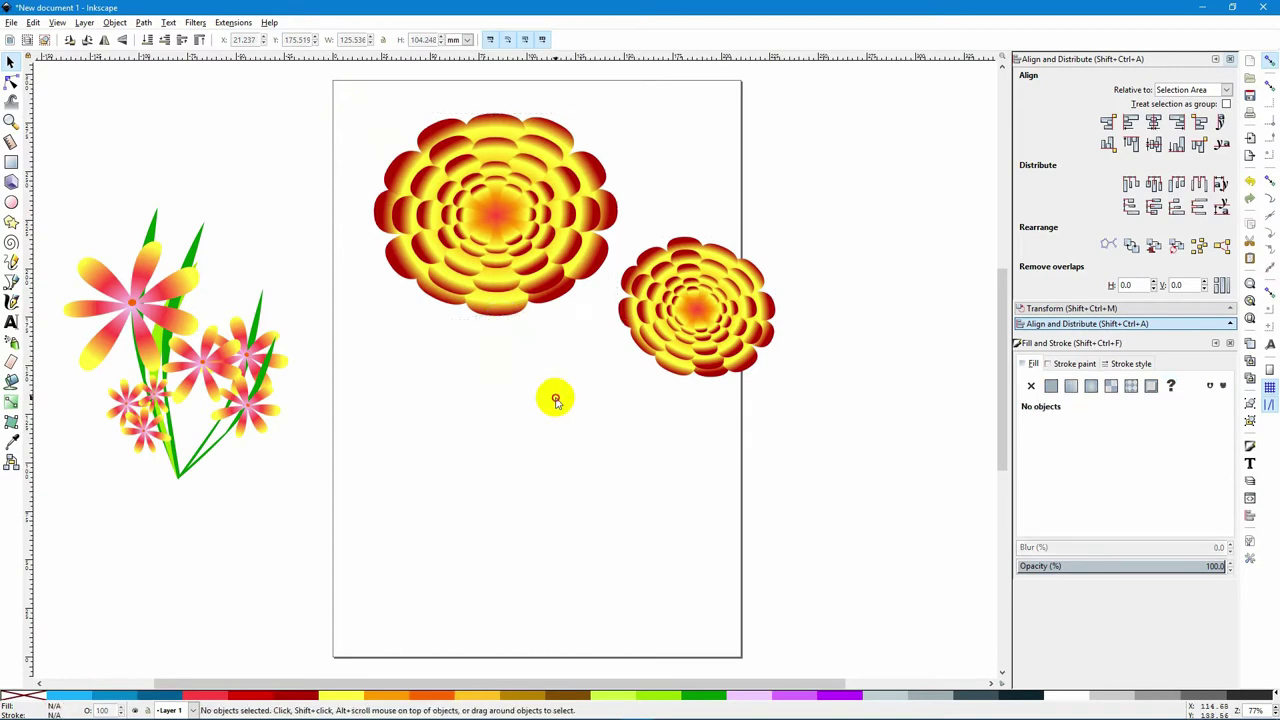
- Duplicate the flattened large flower and turn the copy into a smaller, tilted flower about 91 by 78 mm
left_click(506, 220)
key("ctrl+d")
left_click_drag(570, 214, 550, 421)
left_click_drag(601, 320, 526, 337)
left_click(492, 390)
left_click_drag(466, 434, 454, 356)
- Arrange the two smaller flowers, one at the large flower's right and the other below between them
left_click_drag(713, 300, 661, 263)
left_click_drag(421, 377, 391, 357)
left_click_drag(653, 311, 721, 283)
left_click_drag(371, 361, 556, 387)
left_click(422, 440)
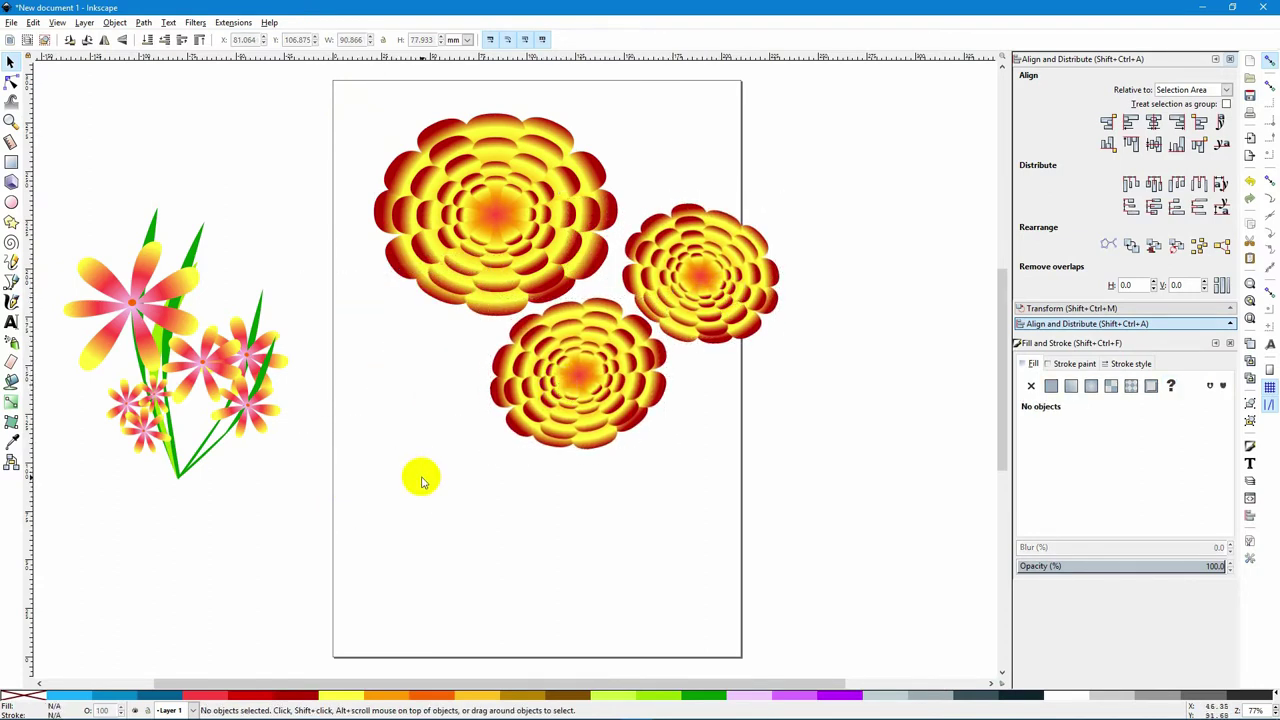
- Copy the tallest dark green leaf from the finished bouquet and place the copy on the page below the large flower
left_click_drag(210, 502, 160, 470)
left_click(195, 459)
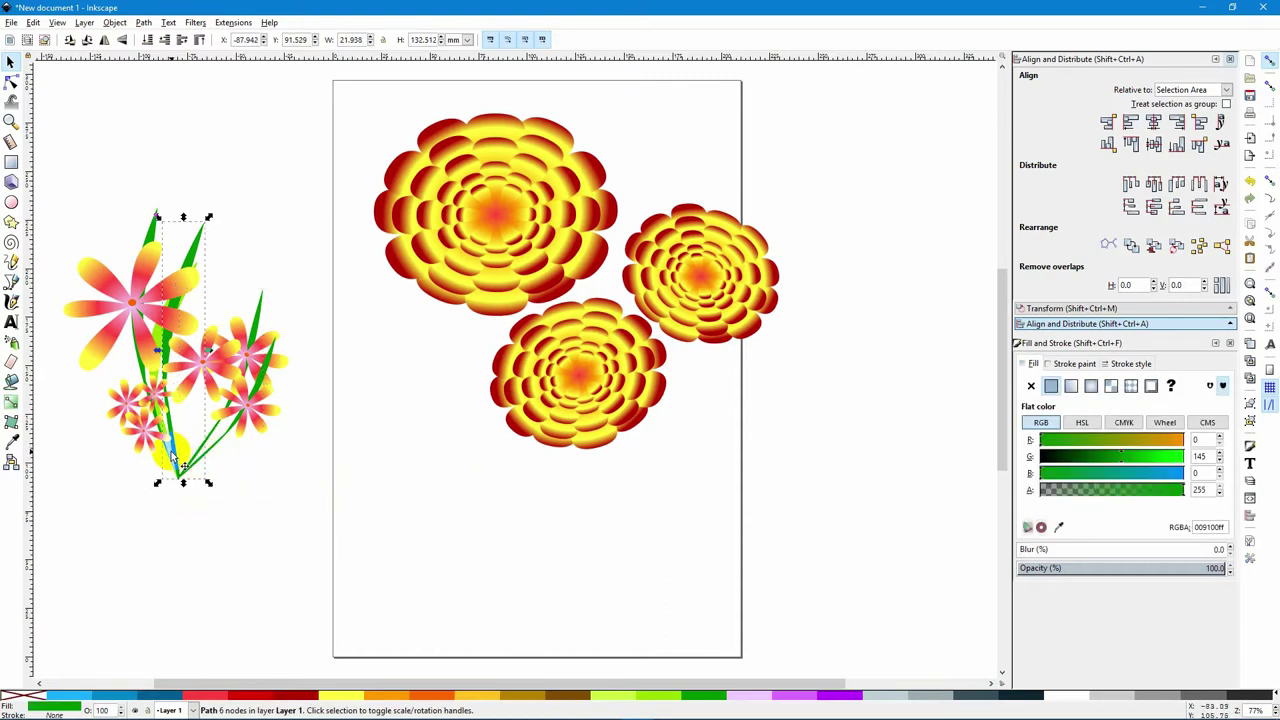
left_click(186, 459)
left_click(173, 445)
left_click(183, 471)
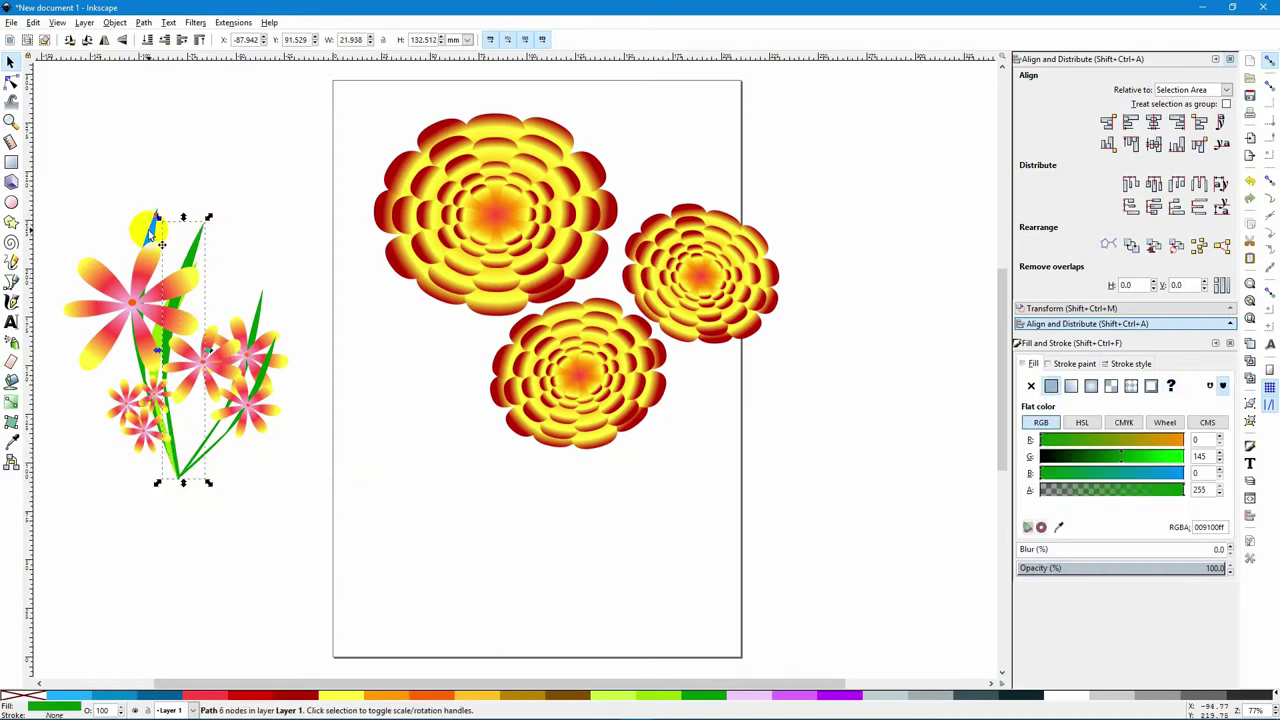
left_click(150, 232, "shift")
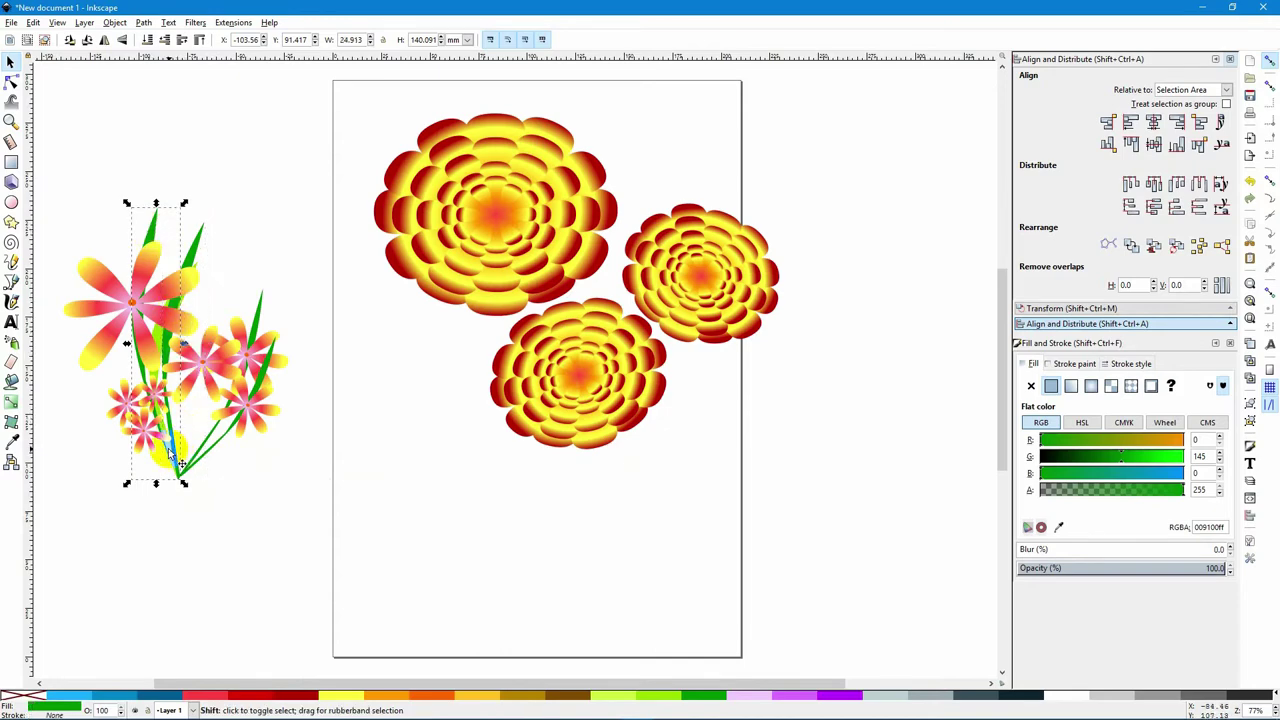
key("ctrl+v")
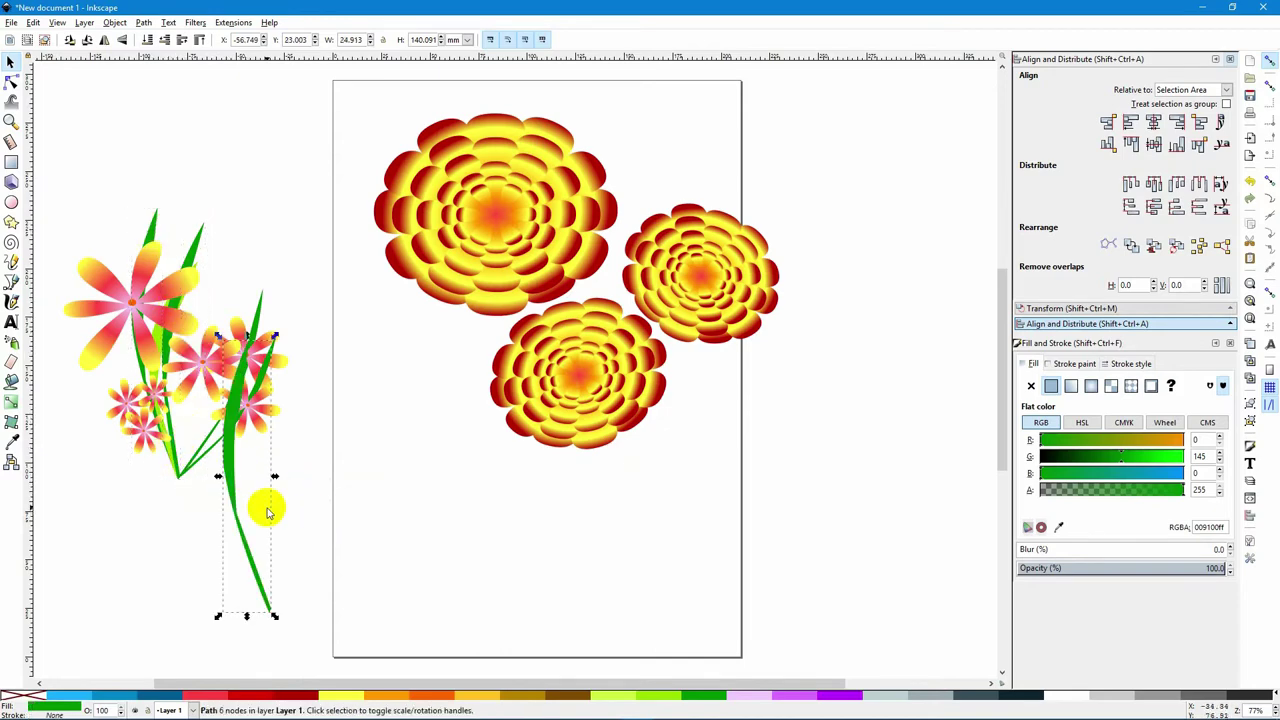
left_click_drag(235, 480, 371, 468)
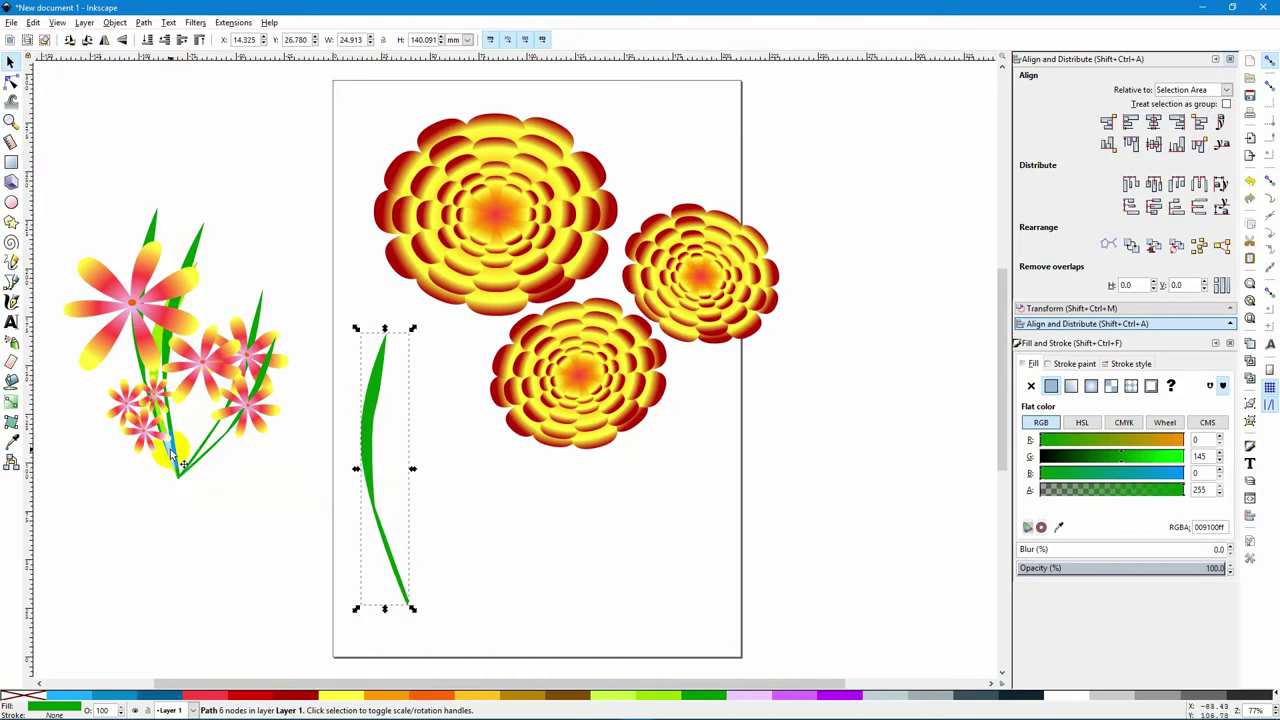
- Copy the bouquet's second dark green leaf and its light green leaf, placing both copies just left of the first copied leaf
key("ctrl+v")
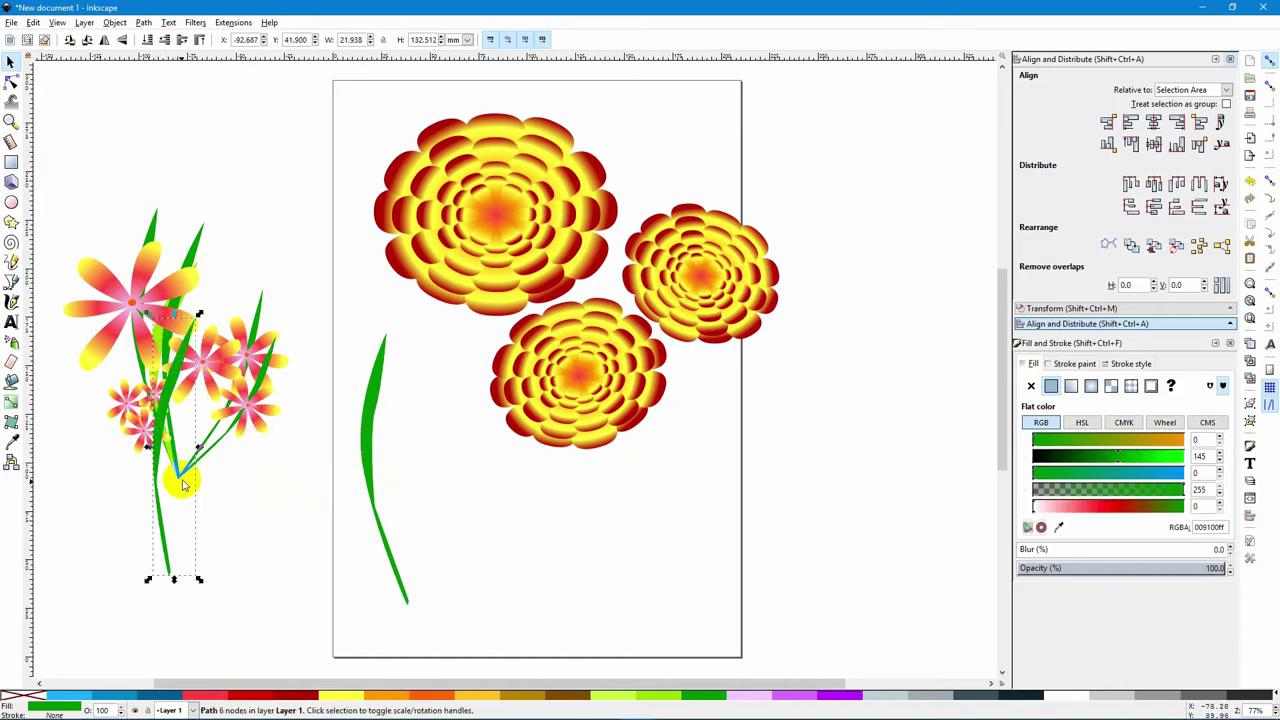
left_click_drag(158, 503, 346, 513)
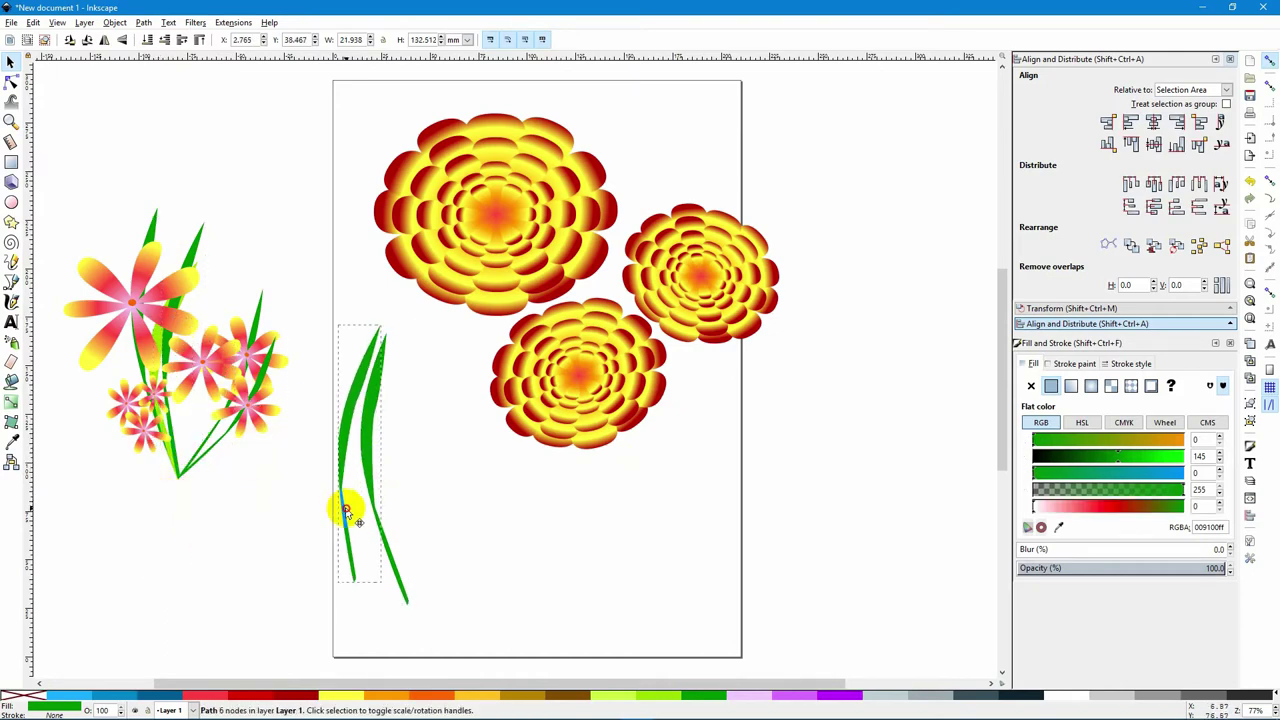
left_click(158, 340)
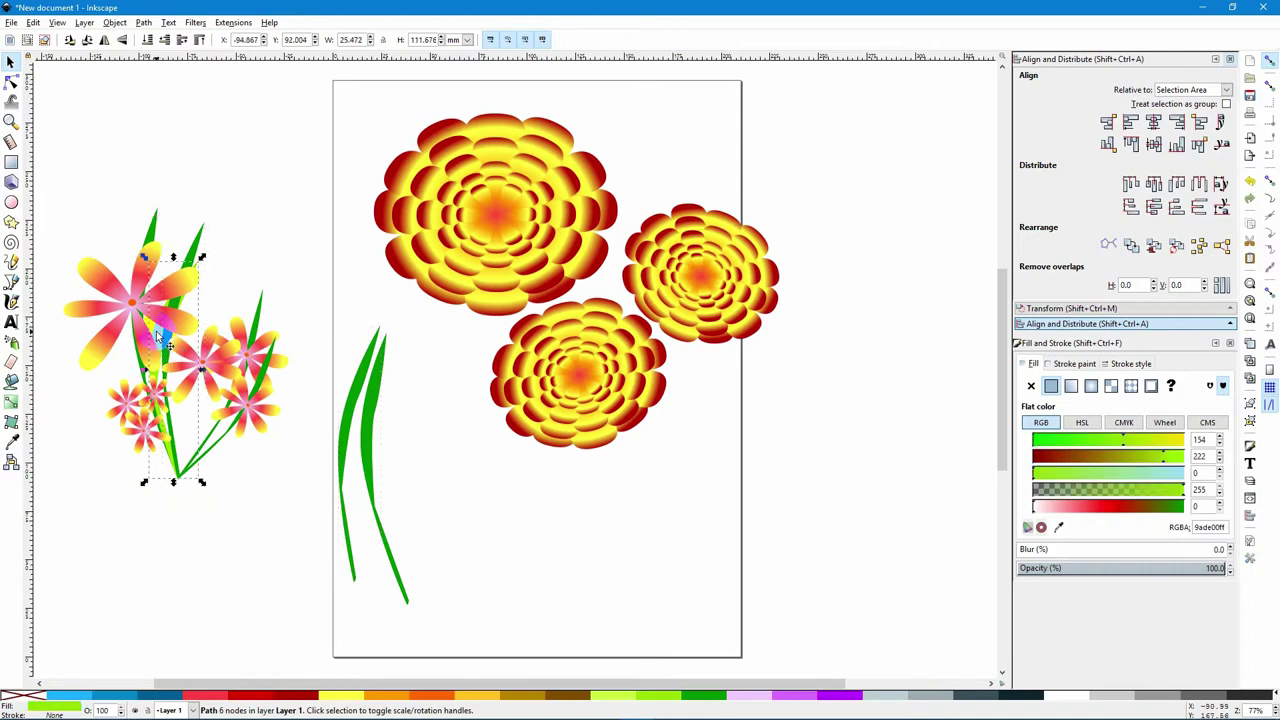
left_click(157, 337)
left_click_drag(150, 300, 345, 419)
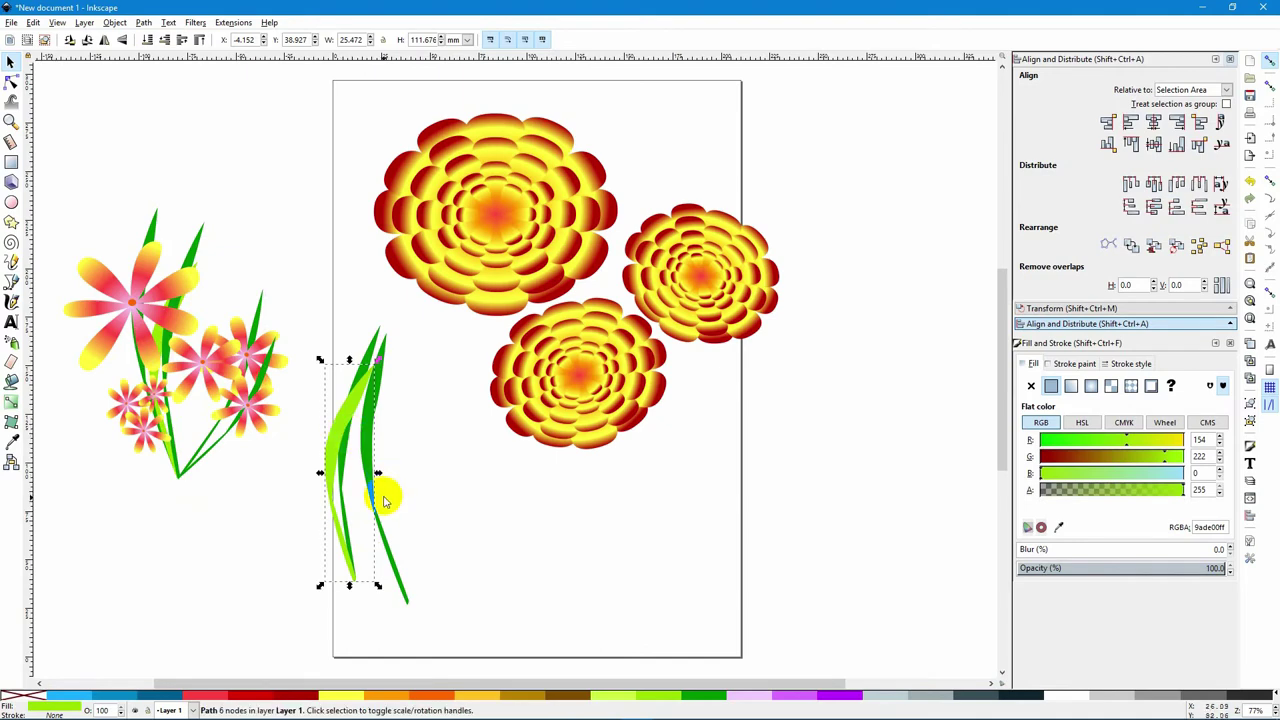
- Move the first copied leaf to the left of the other two so their stems meet at the base, and group the three leaves
left_click(395, 563)
left_click_drag(389, 560, 337, 533)
left_click(429, 514)
mouse_move(309, 290)
left_mouse_down()
mouse_move(389, 491)
mouse_move(396, 595)
left_mouse_up()
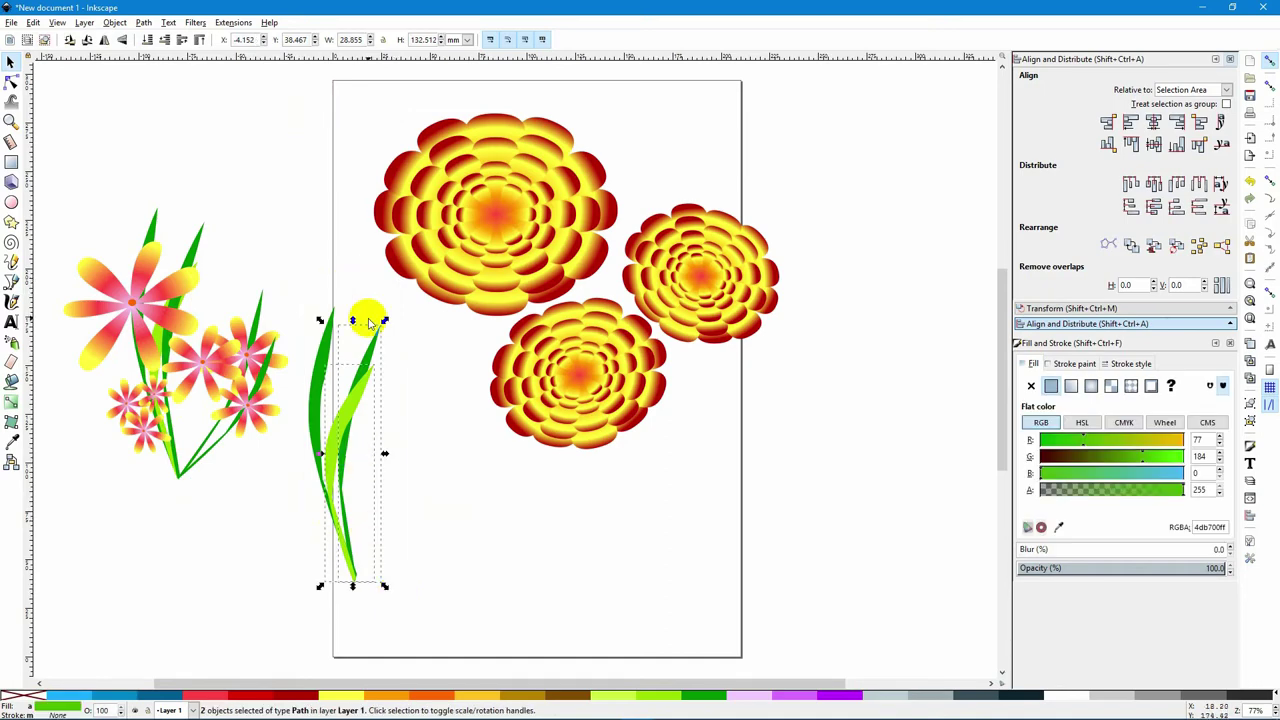
left_click(333, 372, "shift")
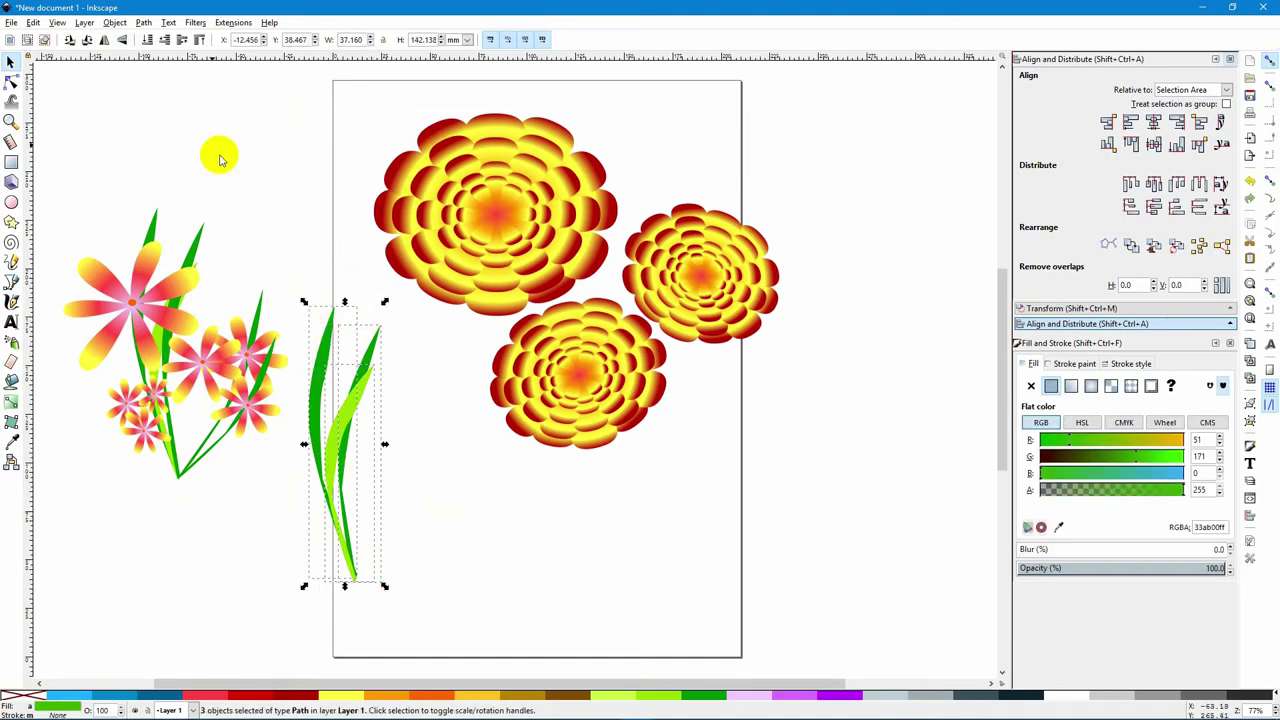
left_click(115, 23)
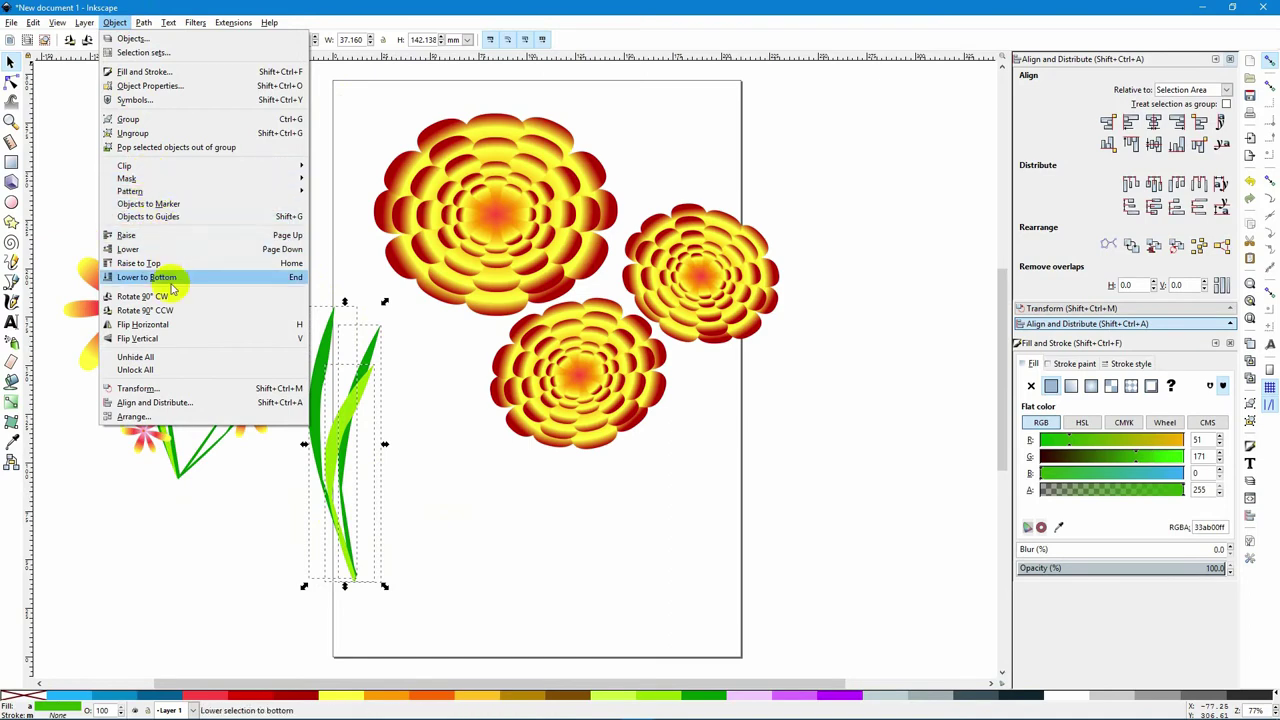
left_click(140, 120)
- Enlarge the leaf group to about 85 by 257 mm and place it behind all the flowers, toward the middle of the page
left_click_drag(384, 302, 431, 190)
left_click_drag(310, 458, 478, 320)
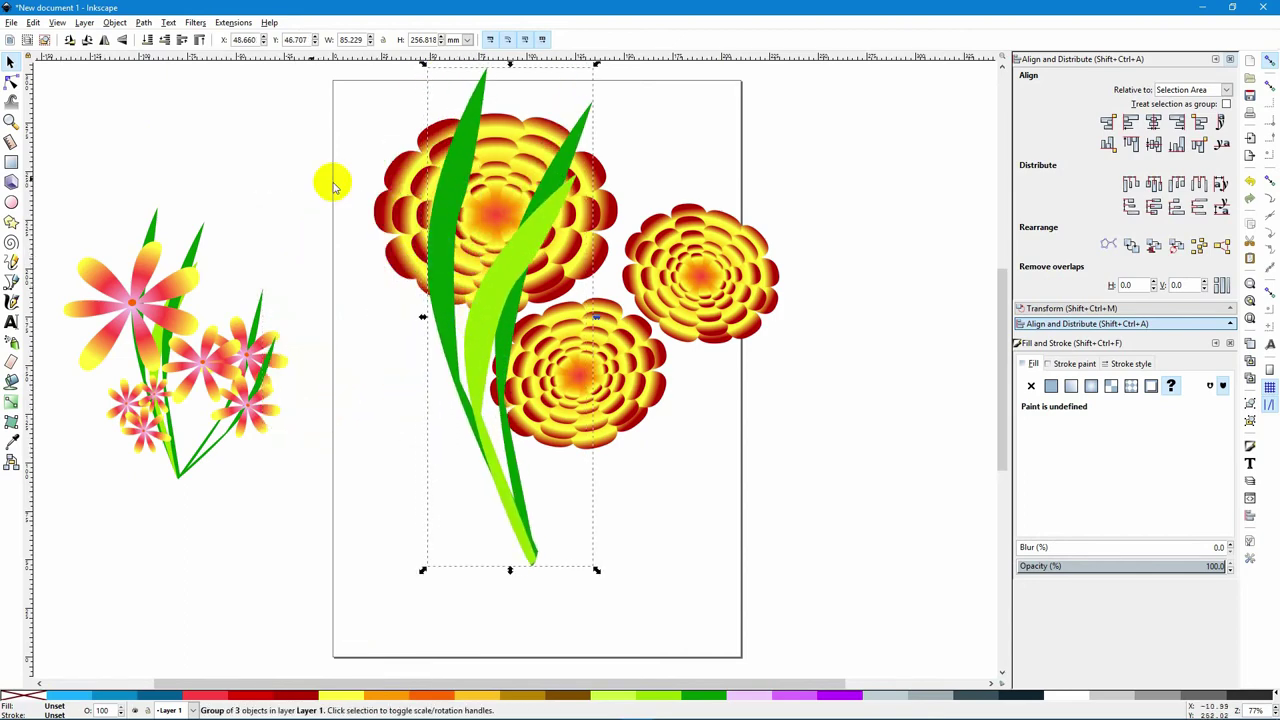
left_click(146, 42)
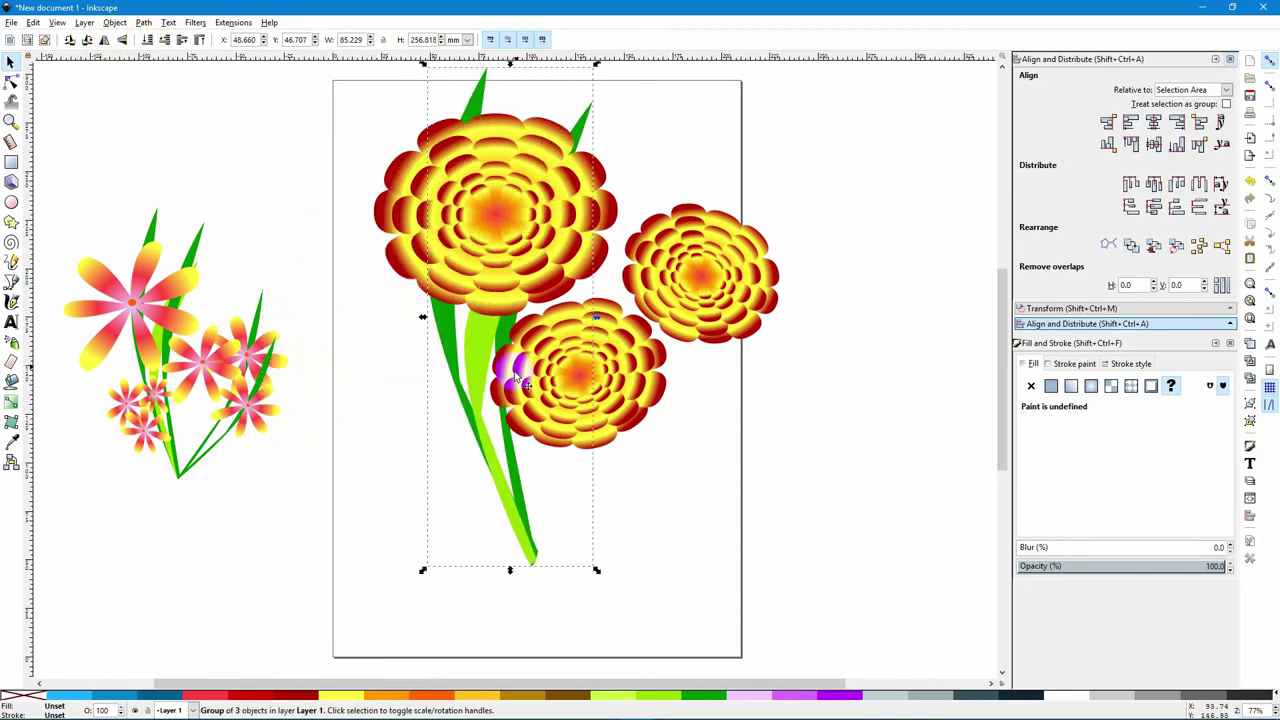
left_click_drag(470, 434, 494, 479)
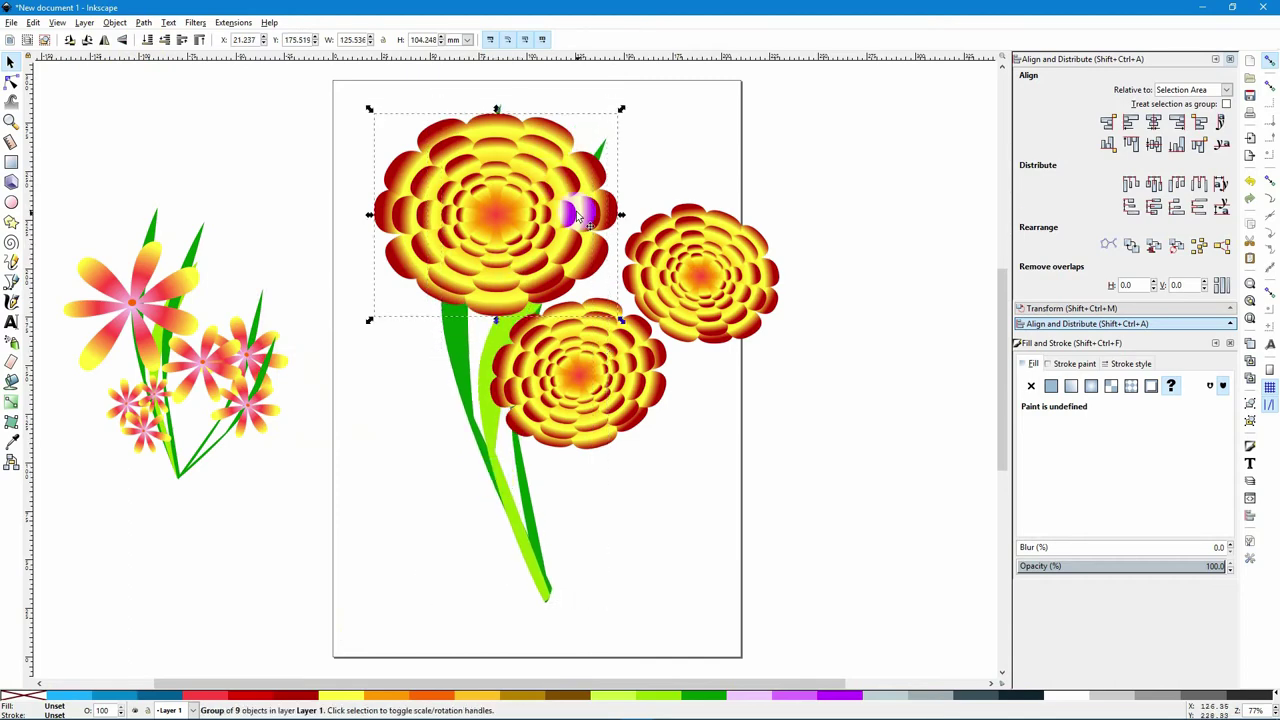
- Shrink the large flower to about 76 by 67 mm on the left leaf, and shift the lower flower over the stems
left_click_drag(622, 110, 525, 181)
left_click_drag(478, 250, 462, 292)
left_click_drag(609, 371, 546, 405)
- Shrink the outer right flower and place it over the right leaf, with the lower flower centered on the stems beneath it
left_click_drag(700, 276, 586, 263)
left_click_drag(671, 336, 593, 287)
left_click(600, 263)
left_click_drag(560, 402, 587, 424)
left_click(708, 505)
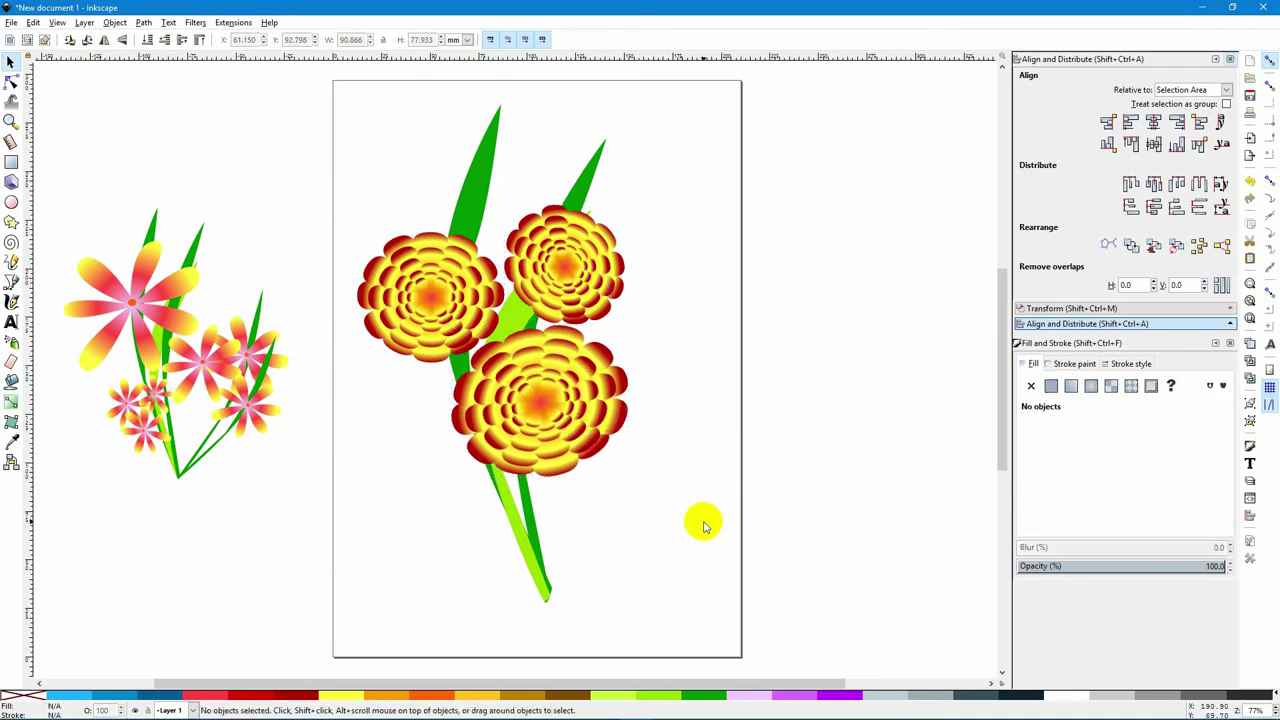
- Shrink the smallest flower further and move all three flowers up into a tight cluster over the leaves
left_click_drag(560, 412, 563, 362)
left_click(672, 278)
left_click_drag(586, 251, 562, 229)
left_click_drag(476, 308, 516, 272)
left_click_drag(594, 228, 567, 236)
left_click_drag(425, 300, 413, 264)
left_click(608, 454)
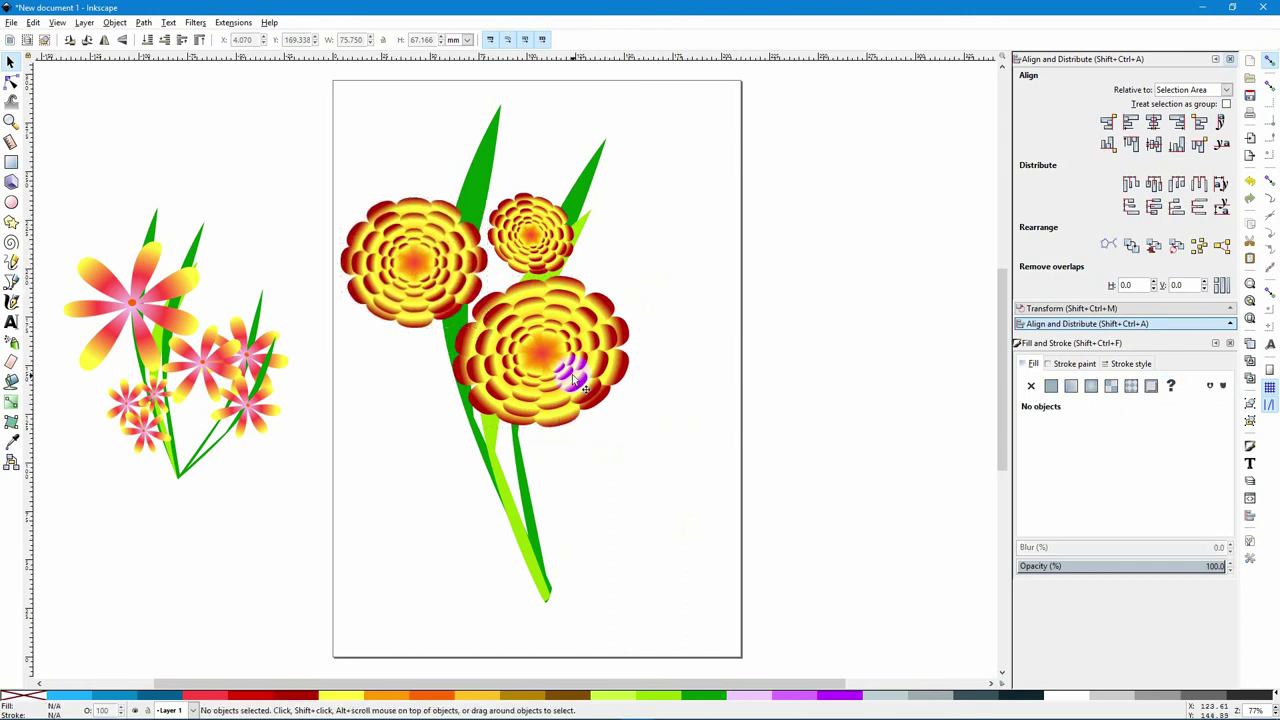
left_click_drag(573, 380, 568, 370)
left_click(646, 455)
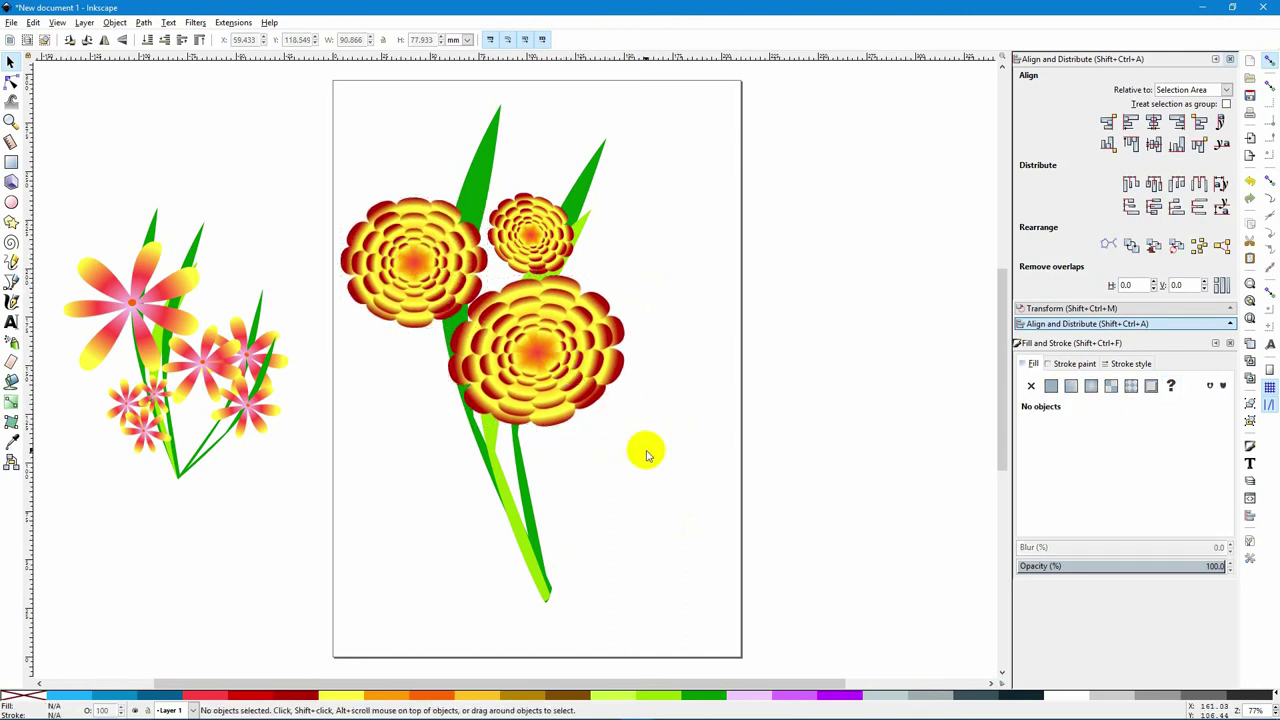